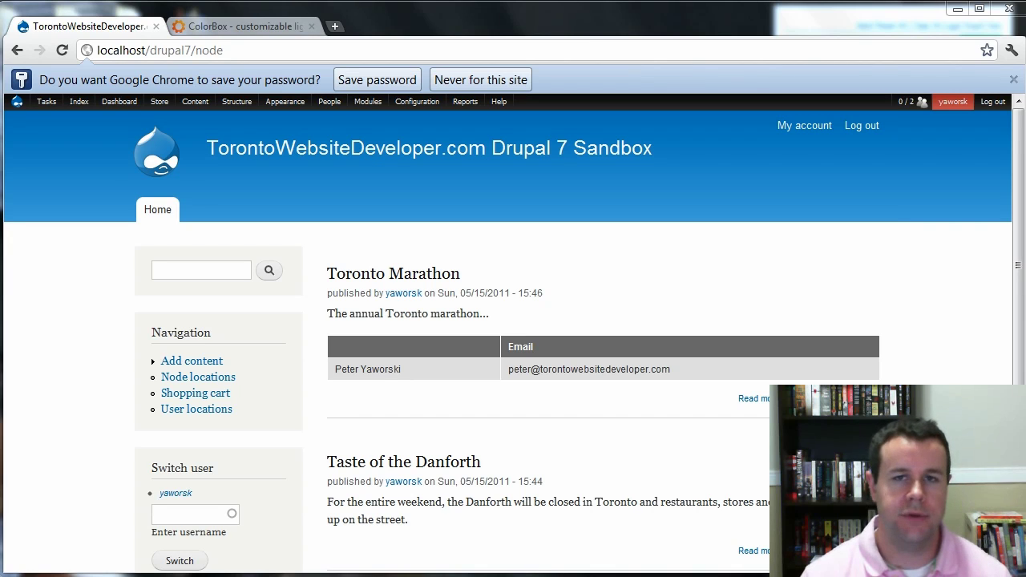
Open the installed modules list and scroll down to the Ubercart Core (optional) section.
mouse_move(368, 102)
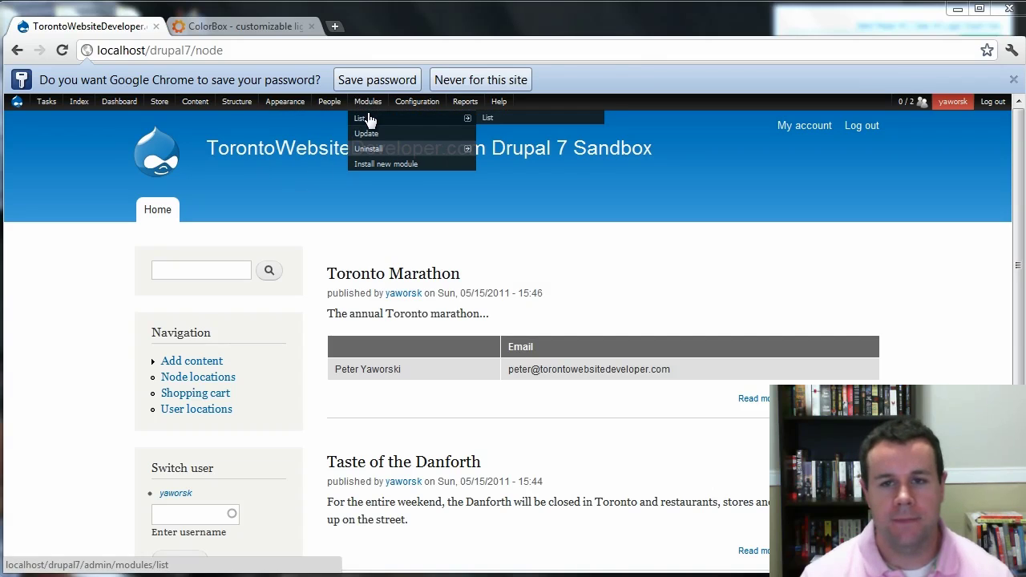
left_click(368, 121)
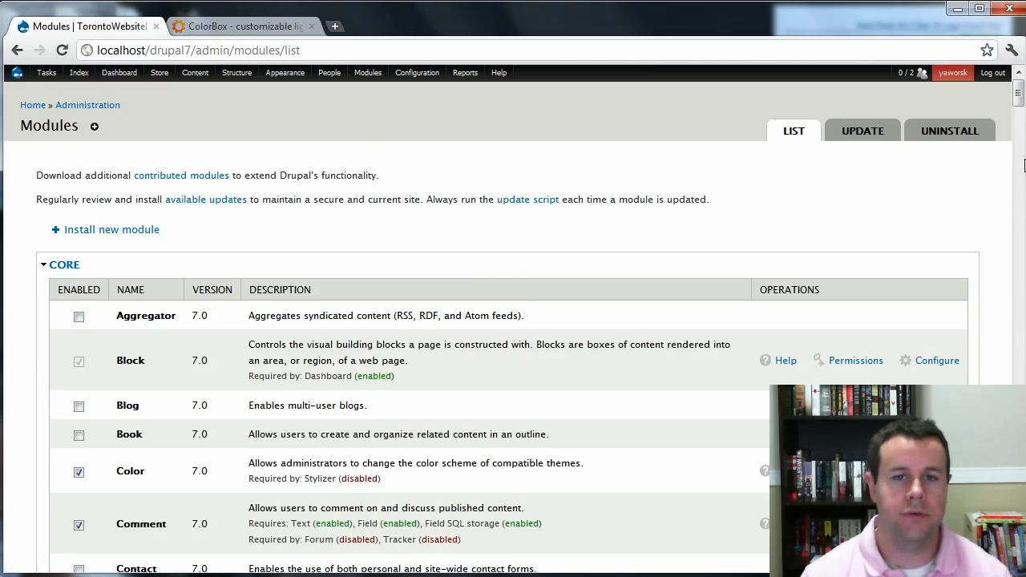
left_click_drag(1016, 94, 1017, 416)
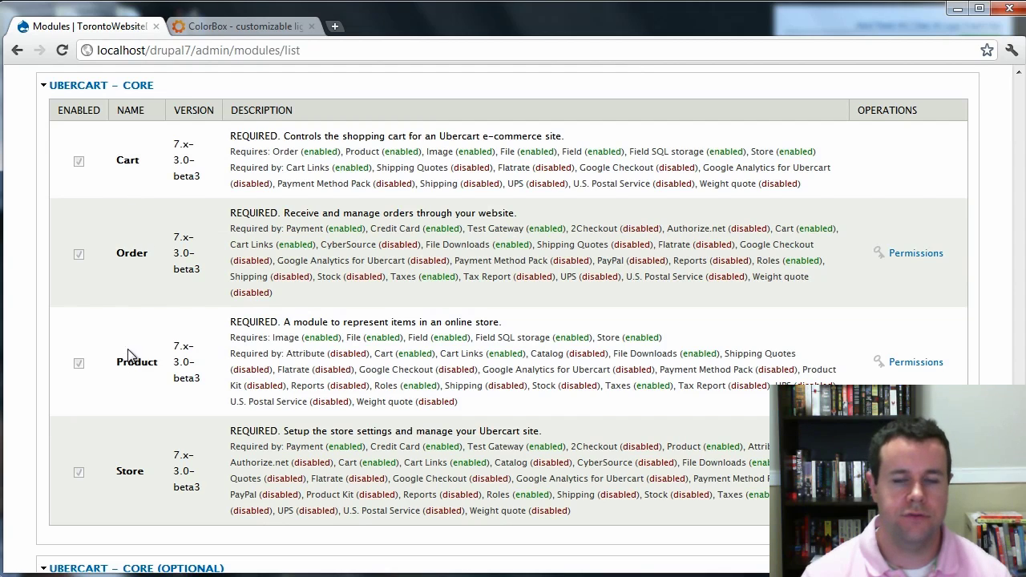
scroll(142, 470, "down", 5)
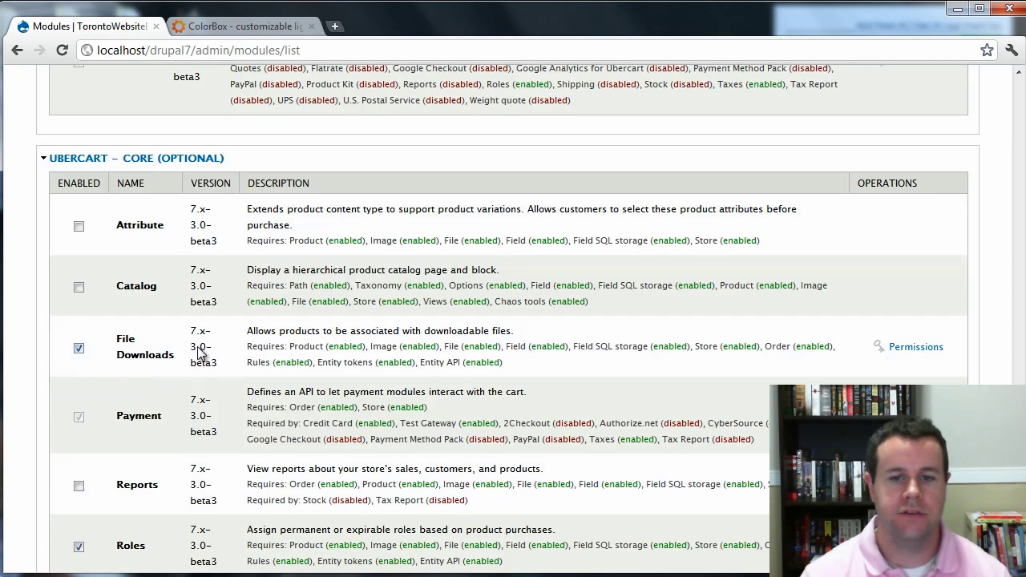
Check the File Downloads dependencies Rules, Entity tokens and Entity API, then view the ColorBox plugin page.
double_click(258, 361)
left_click_drag(326, 362, 357, 362)
left_click(379, 356)
left_click_drag(429, 362, 460, 362)
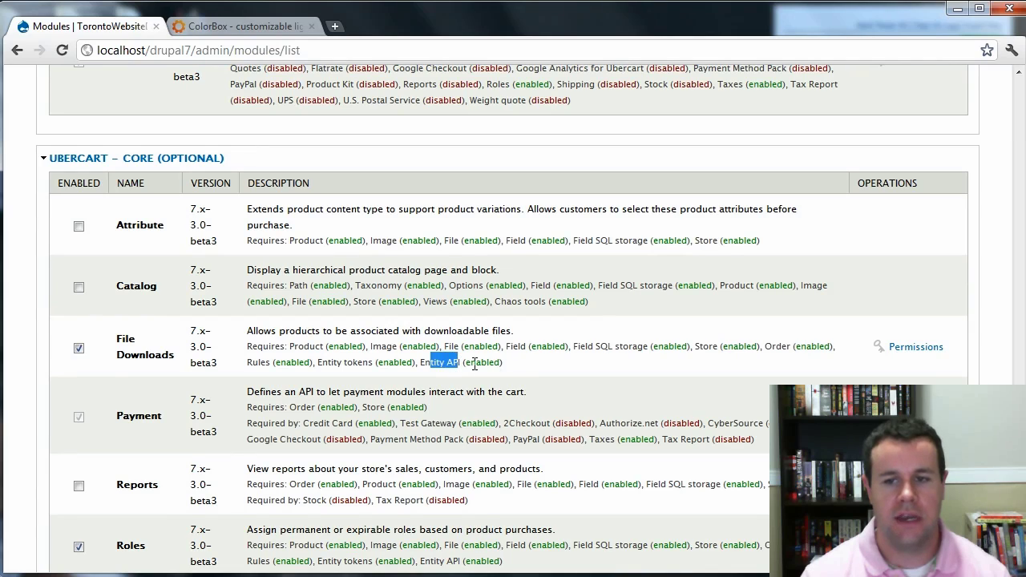
left_click(513, 366)
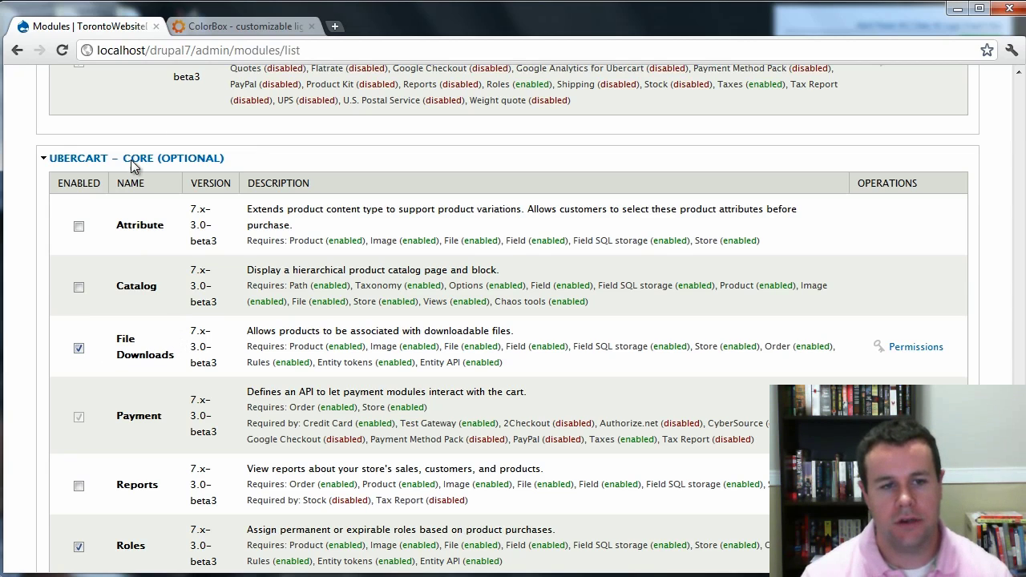
left_click(212, 31)
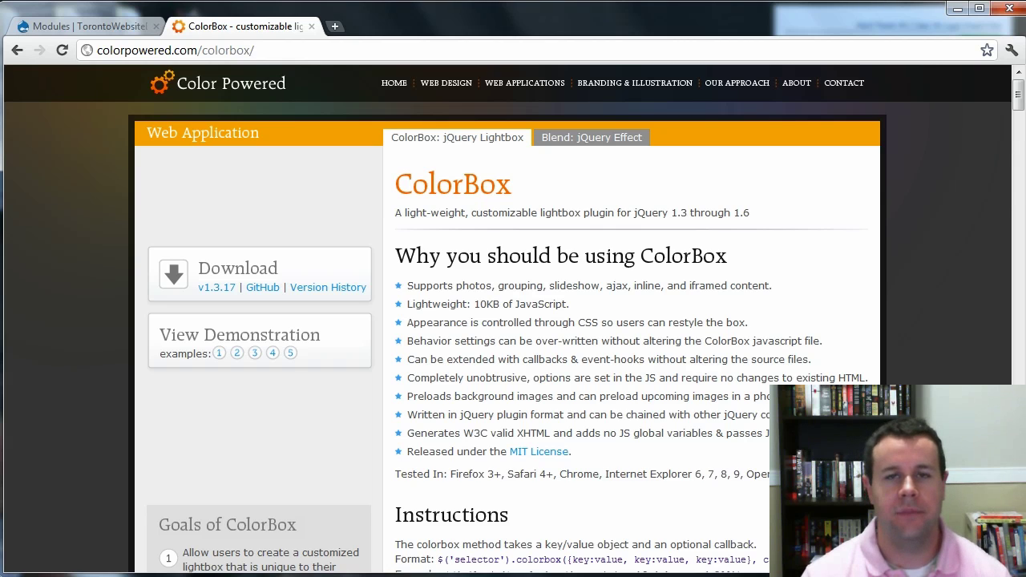
Return to the Drupal Modules | TorontoWebsite tab showing the modules list.
left_click(112, 31)
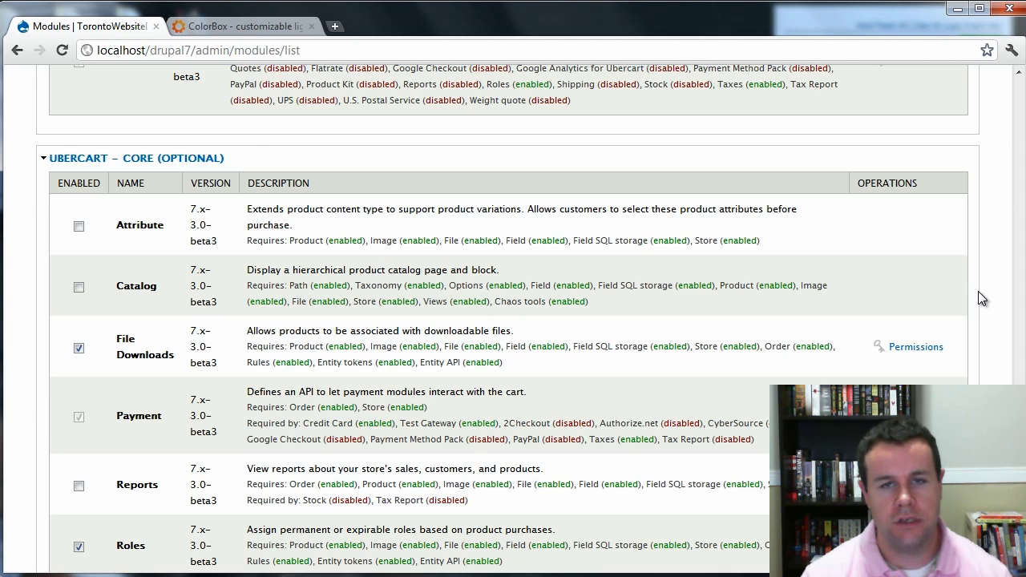
Verify Rules UI, Roles, File Downloads and Test Gateway are enabled across the Rules, Ubercart and Payment sections, then save.
left_click_drag(1017, 449, 1018, 381)
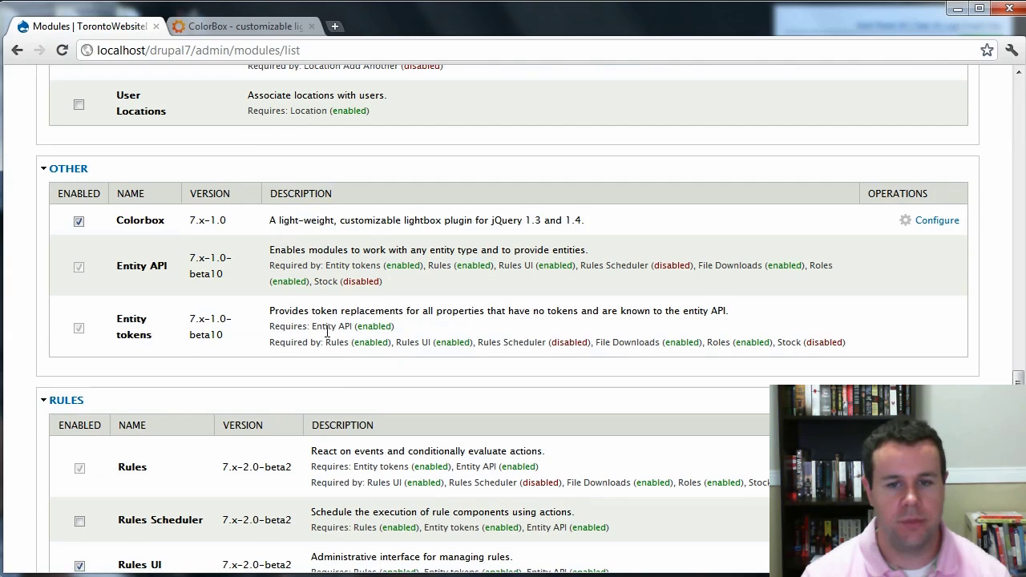
scroll(327, 332, "down", 5)
scroll(120, 328, "up", 3)
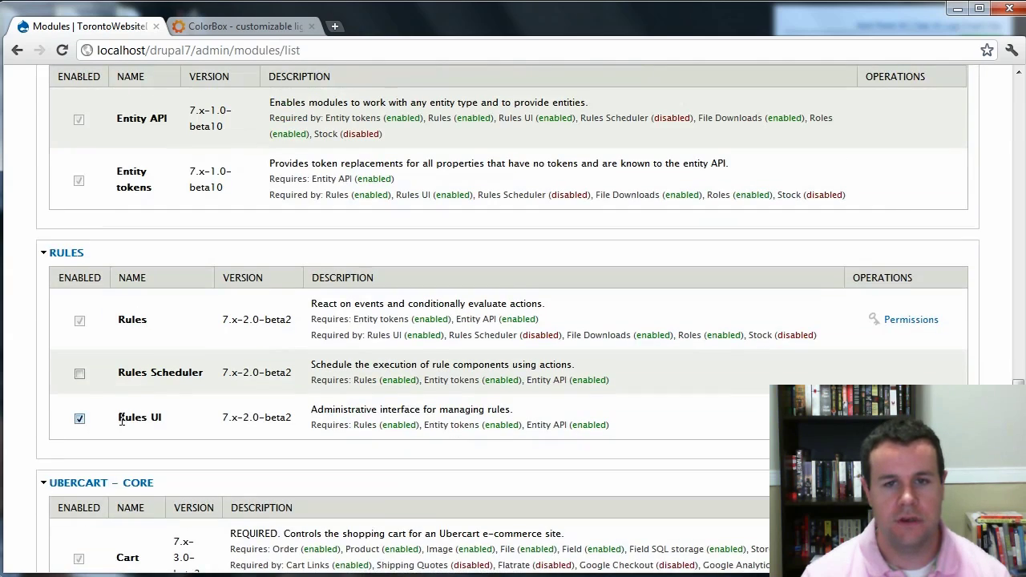
scroll(298, 423, "down", 5)
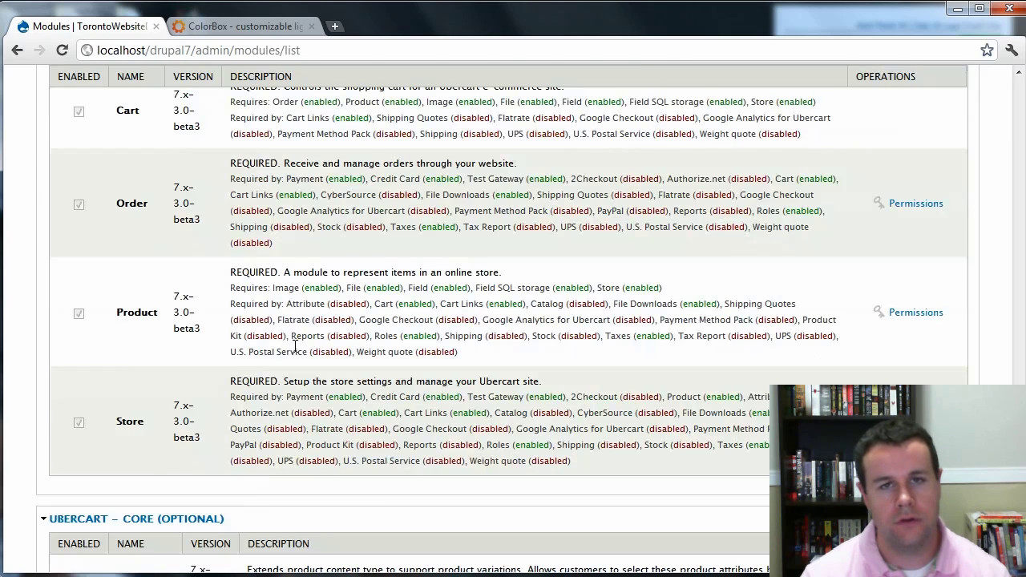
scroll(253, 369, "down", 5)
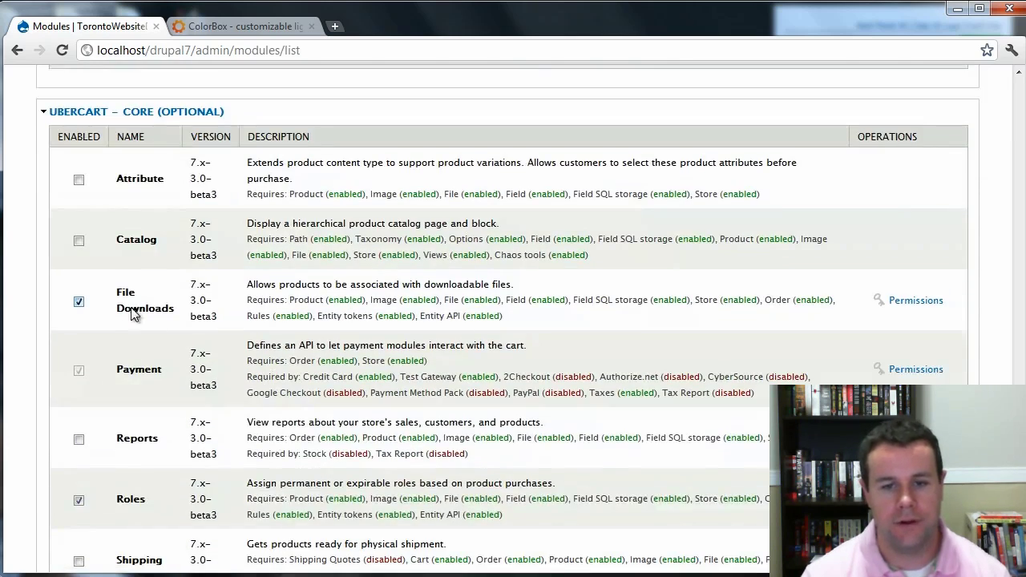
scroll(203, 331, "down", 1)
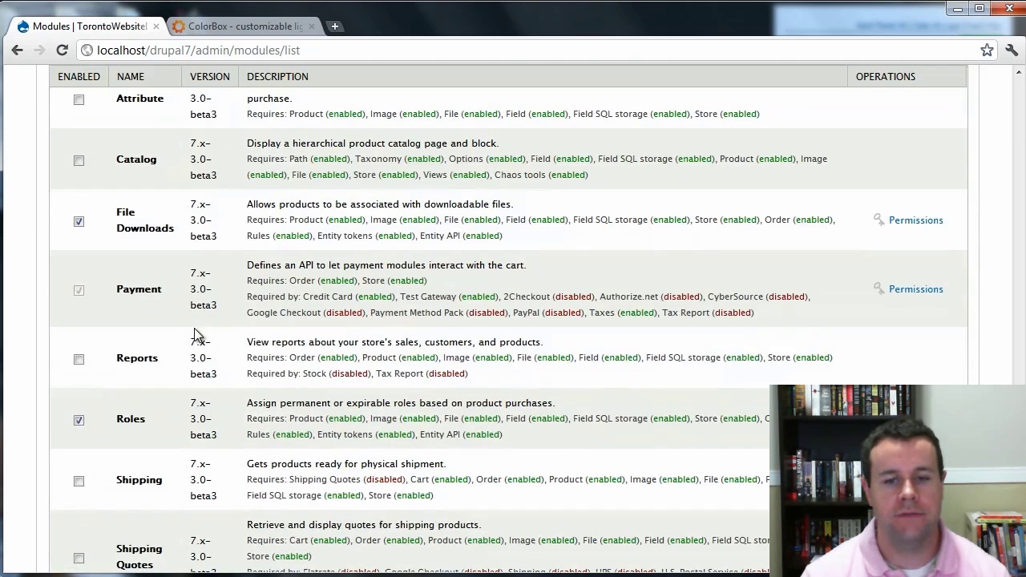
scroll(168, 313, "down", 1)
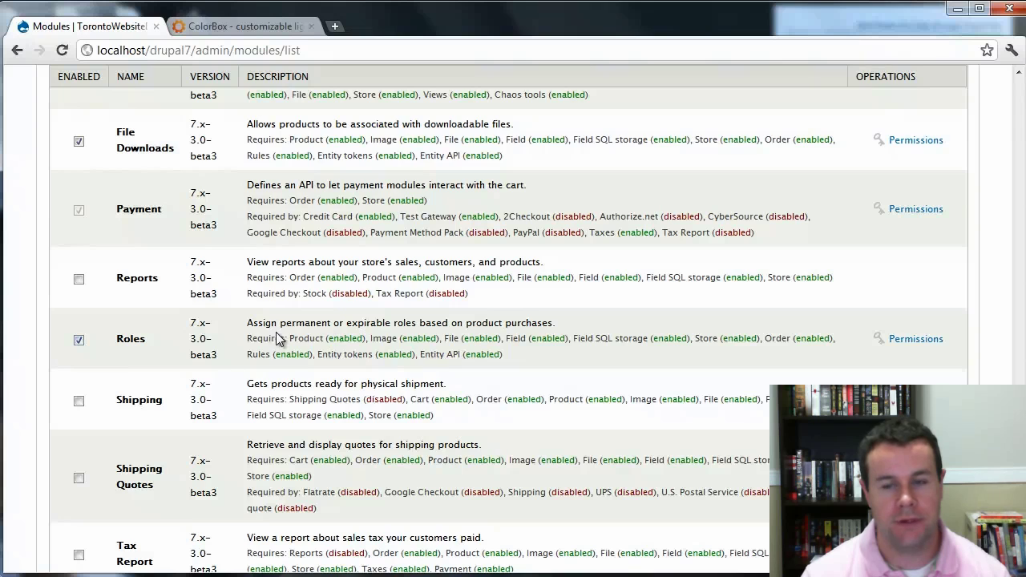
scroll(212, 335, "down", 2)
scroll(210, 336, "down", 1)
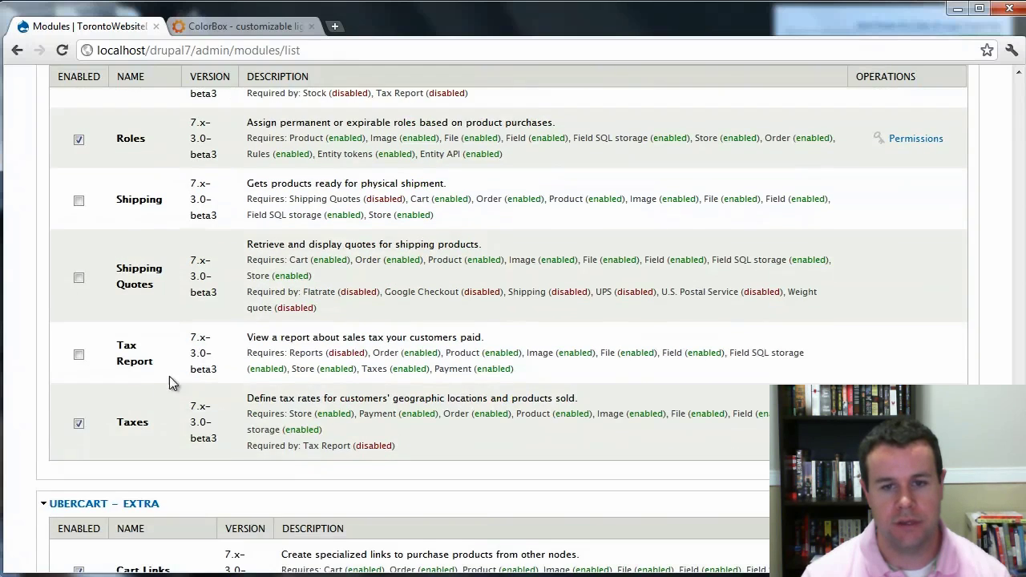
scroll(302, 387, "down", 4)
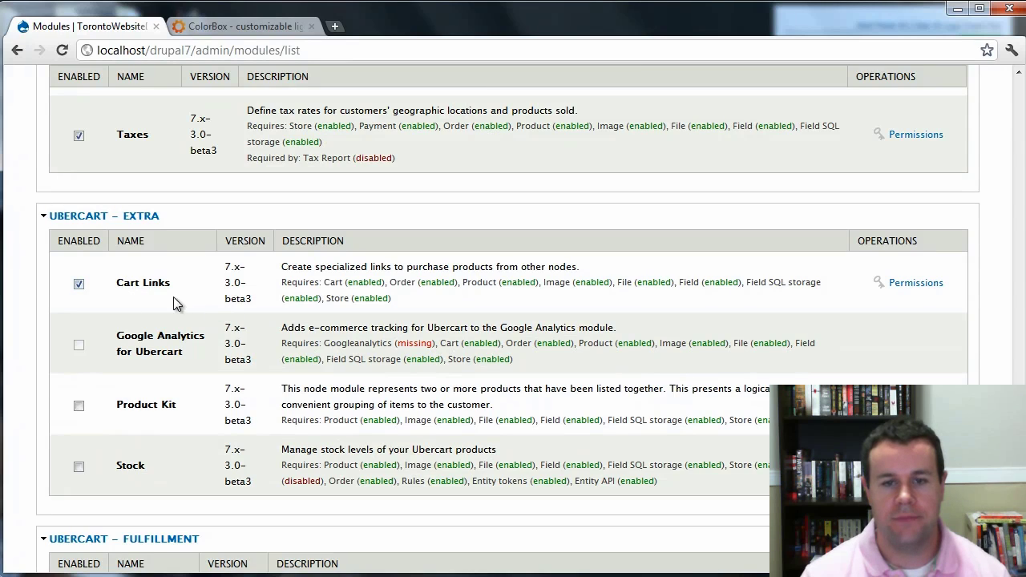
scroll(224, 324, "down", 1)
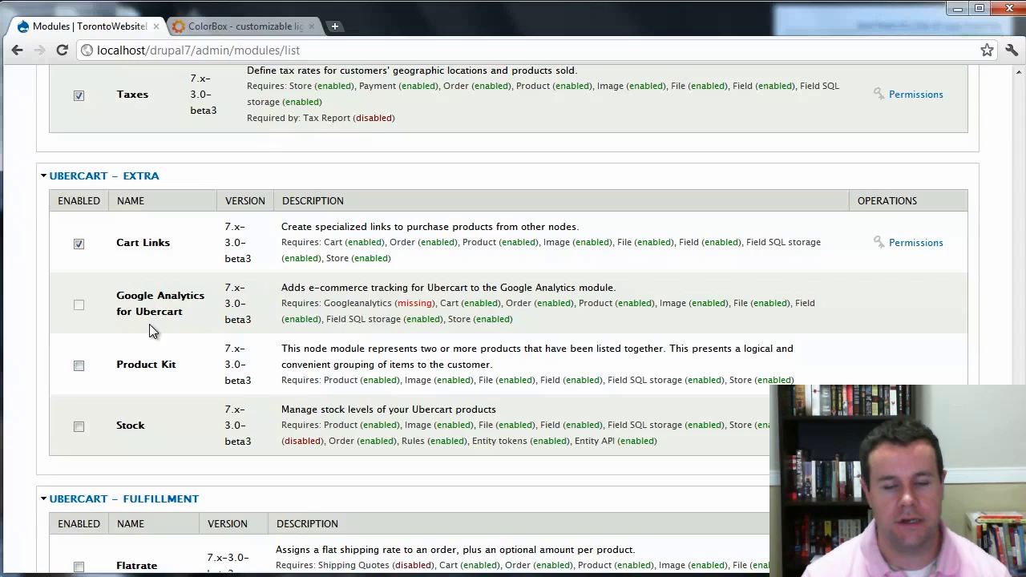
scroll(275, 360, "down", 7)
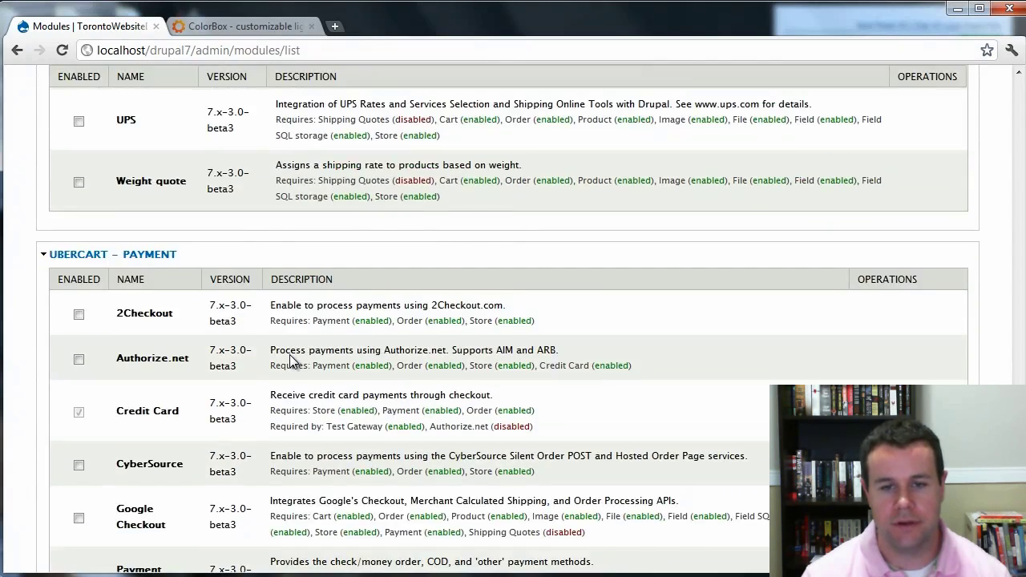
scroll(292, 360, "down", 2)
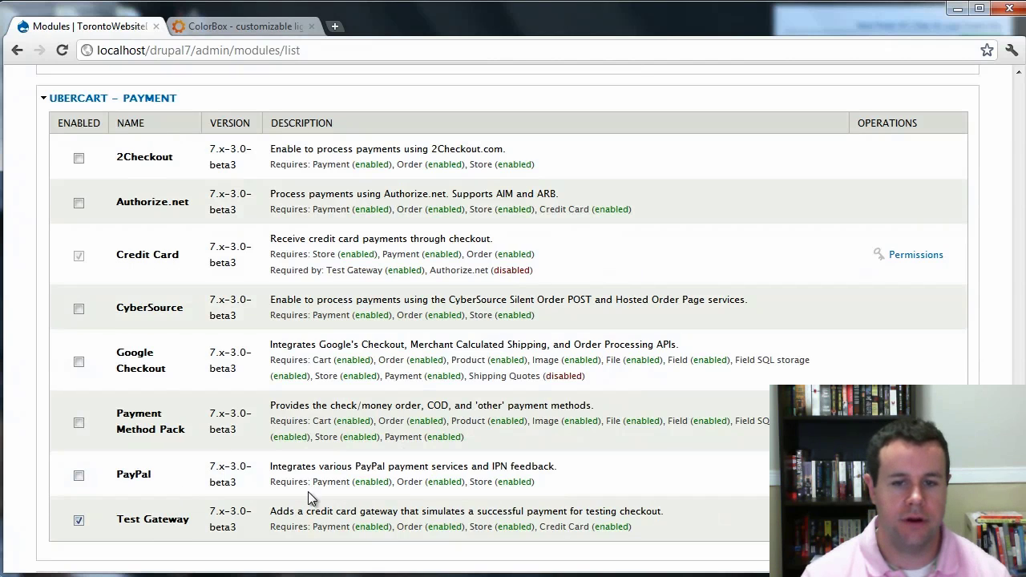
scroll(324, 449, "down", 5)
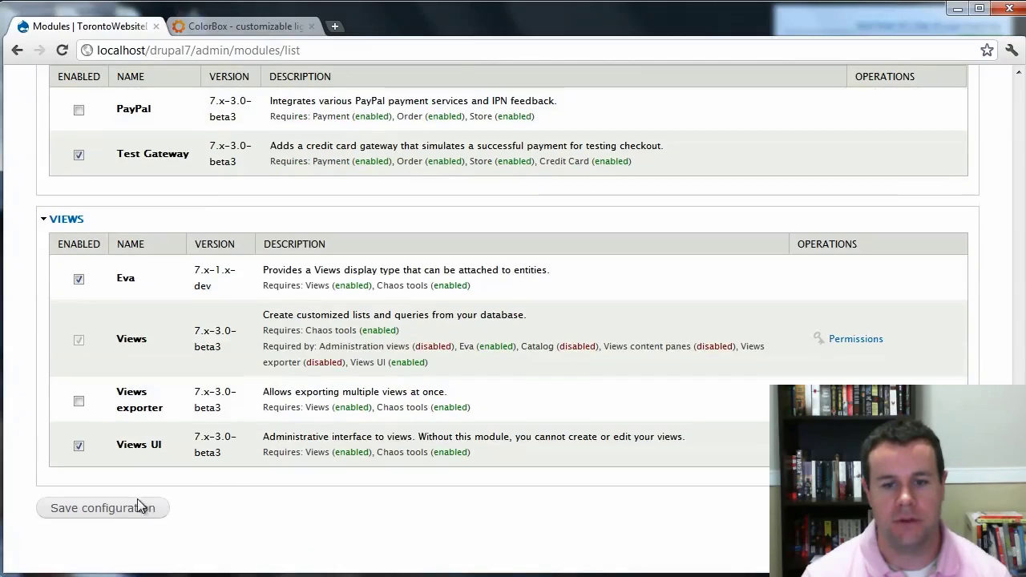
left_click(1013, 88)
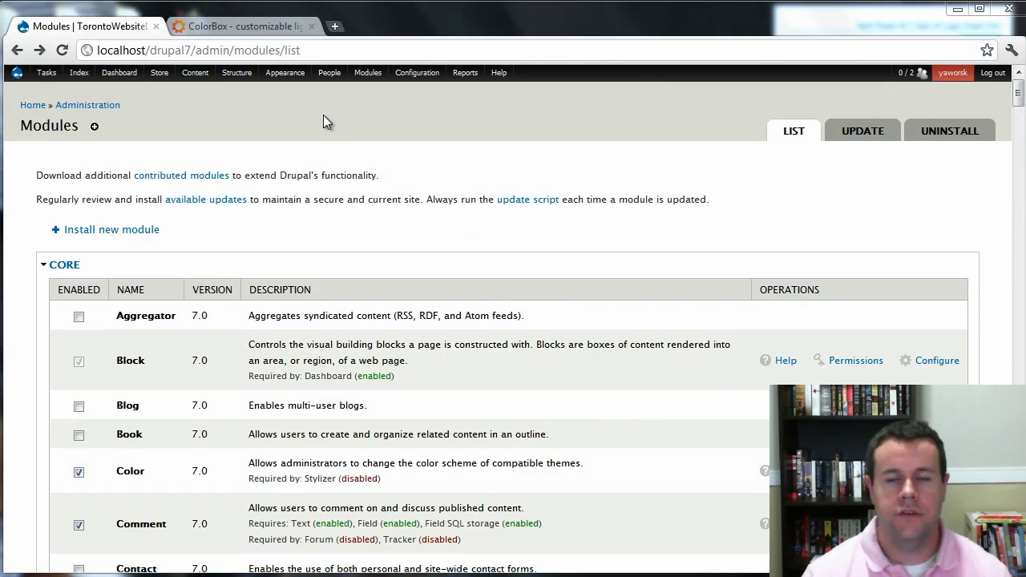
Go to the Roles page and enter 'Site Member' as a new role name.
mouse_move(330, 74)
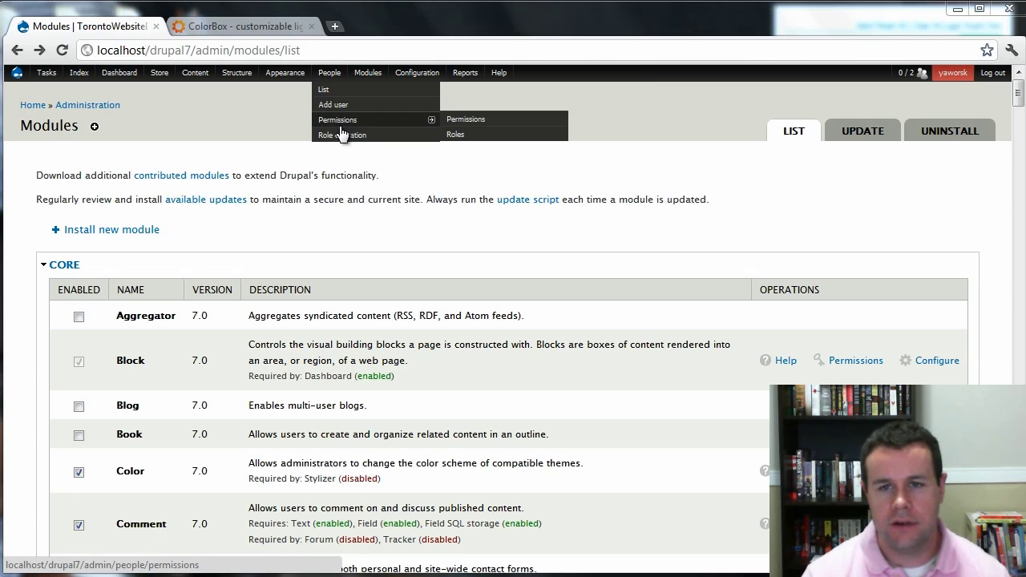
left_click(483, 136)
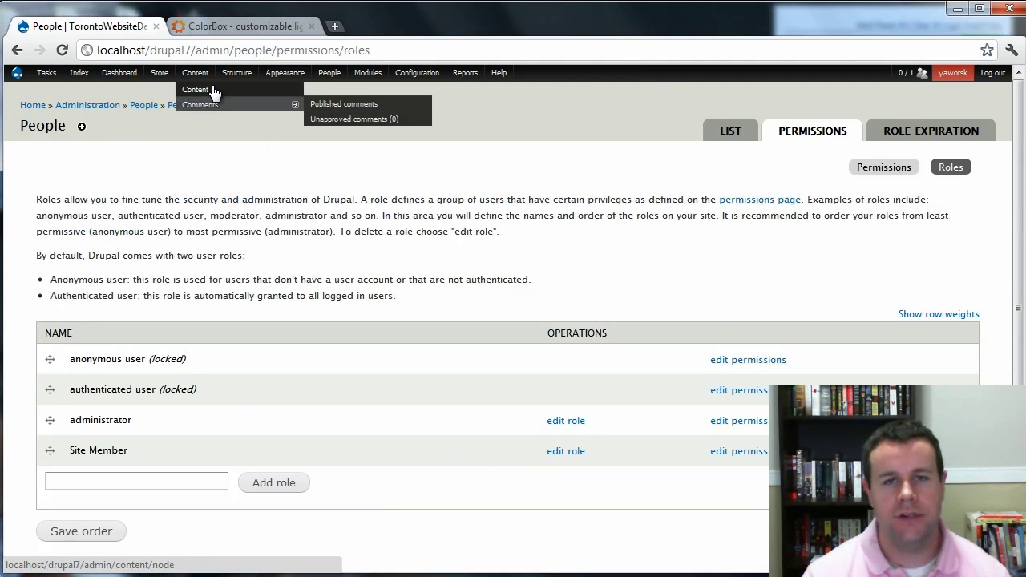
mouse_move(276, 74)
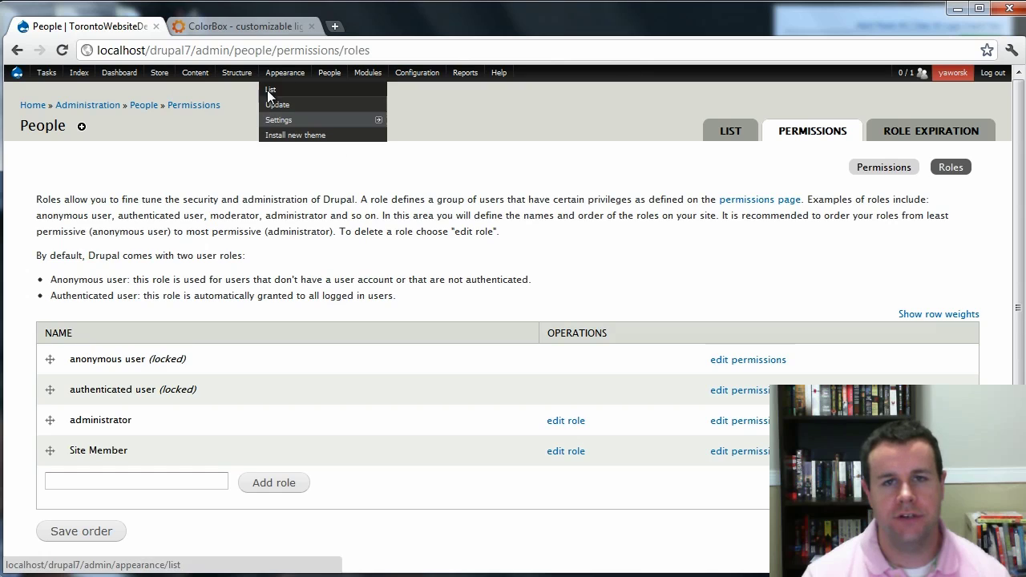
scroll(325, 324, "down", 1)
scroll(396, 376, "up", 1)
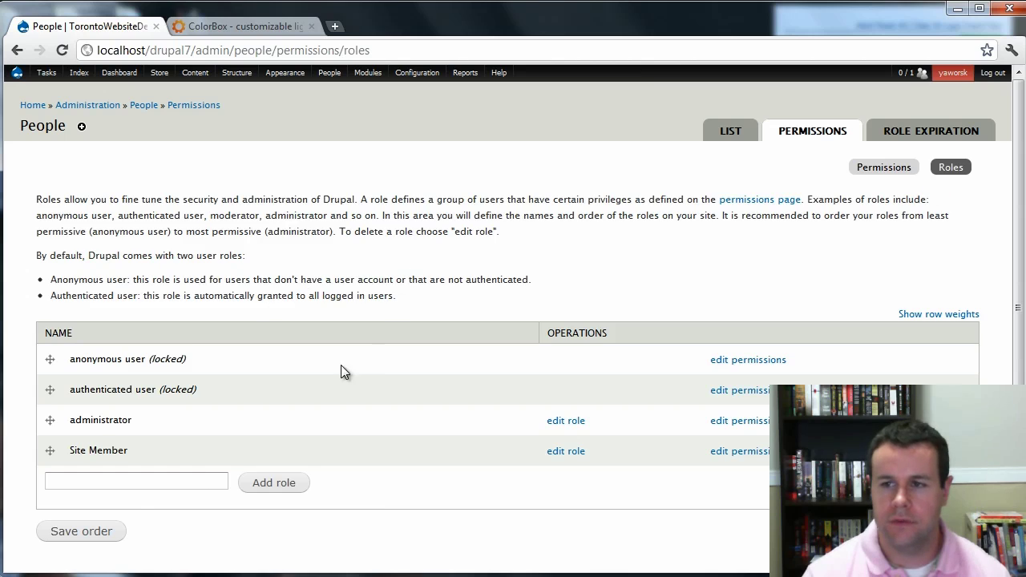
left_click(132, 478)
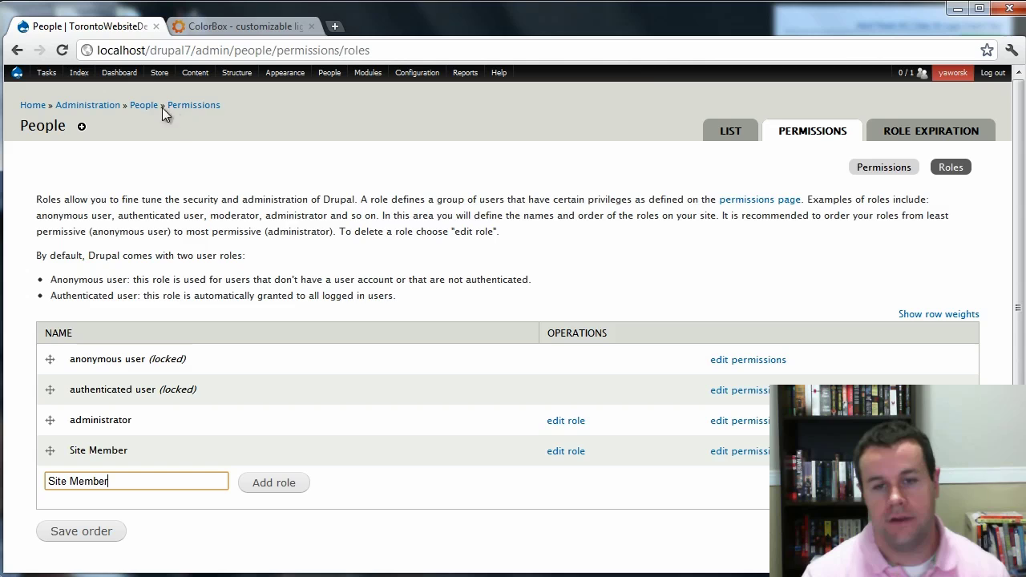
mouse_move(157, 74)
mouse_move(165, 122)
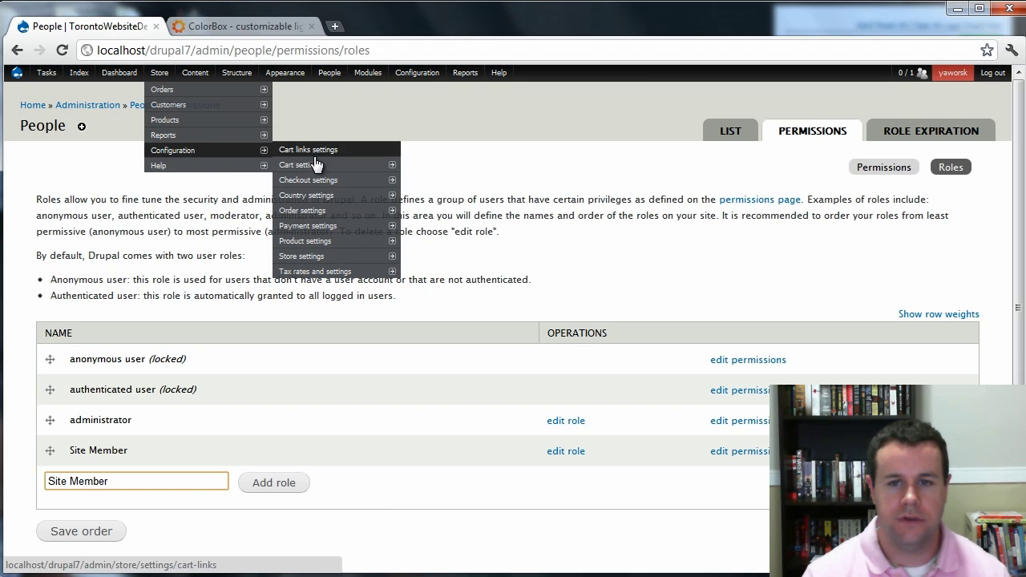
Edit the Ubercart Product settings and set the product image widget back to Colorbox.
mouse_move(322, 232)
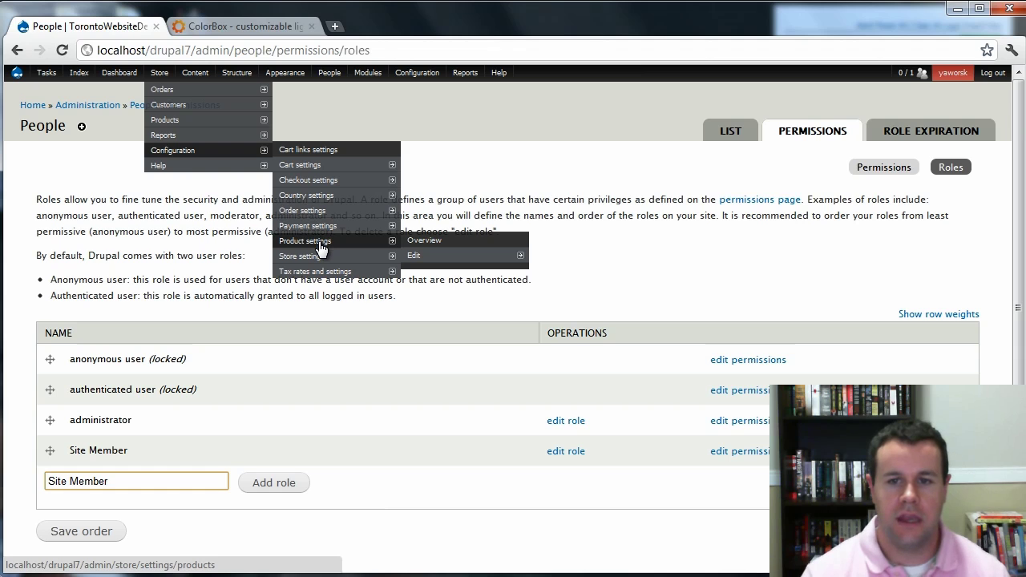
left_click(319, 243)
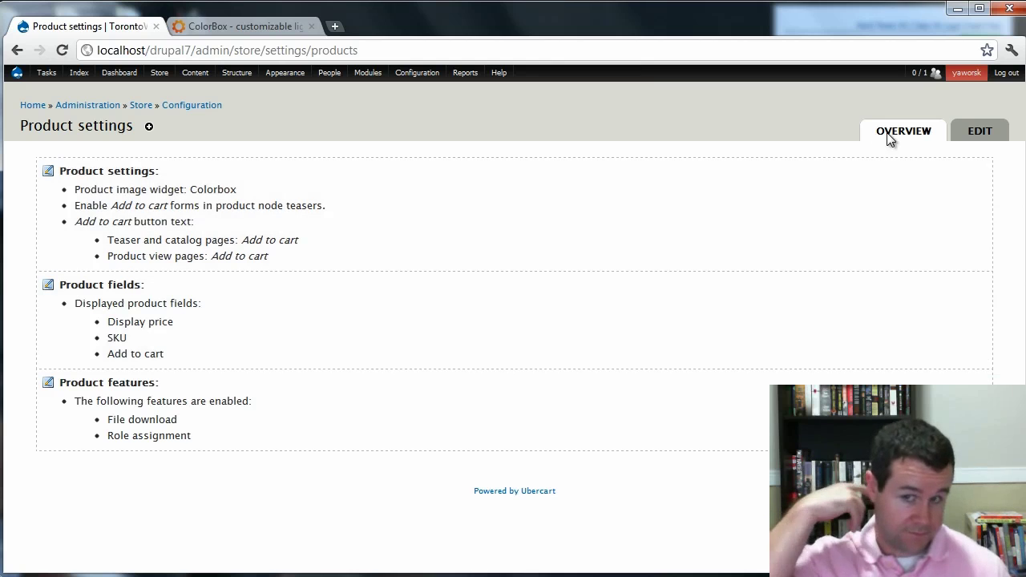
left_click(987, 132)
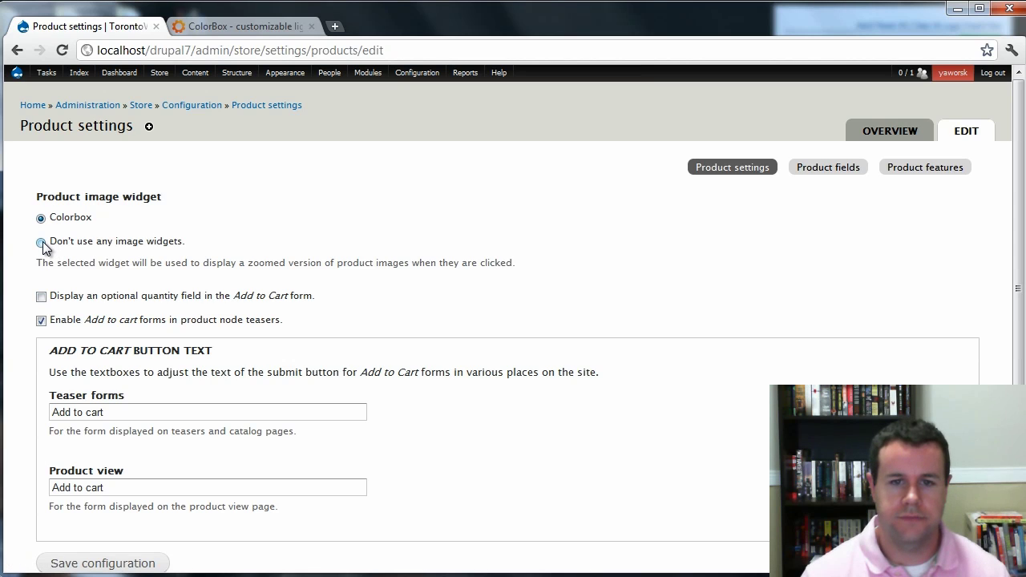
left_click(42, 242)
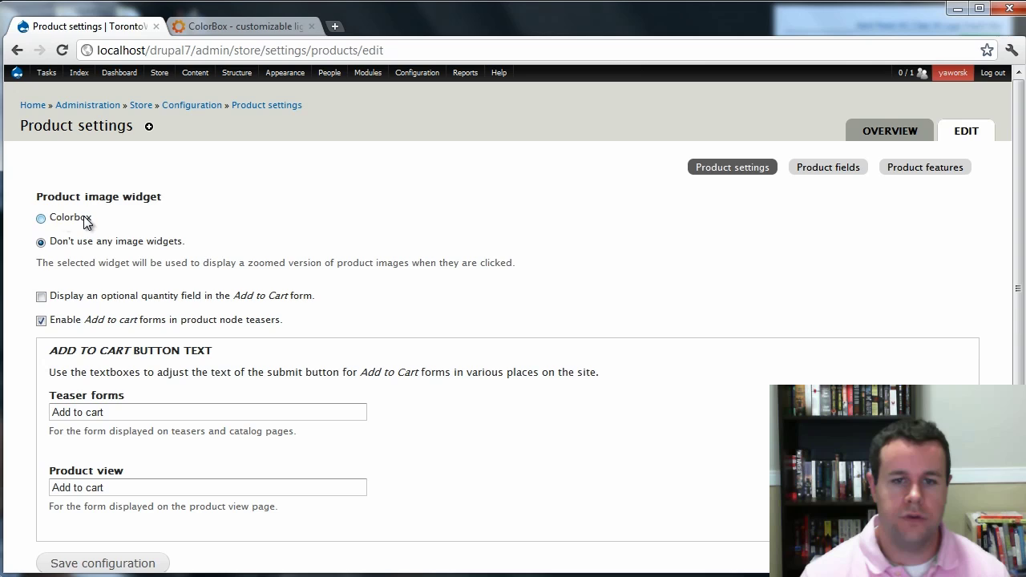
left_click(42, 218)
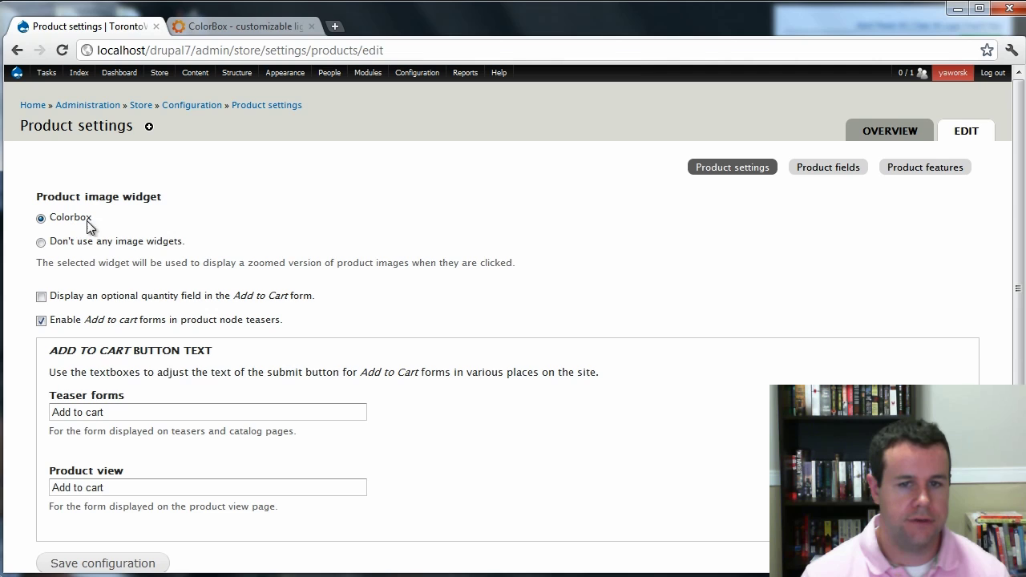
scroll(174, 495, "down", 2)
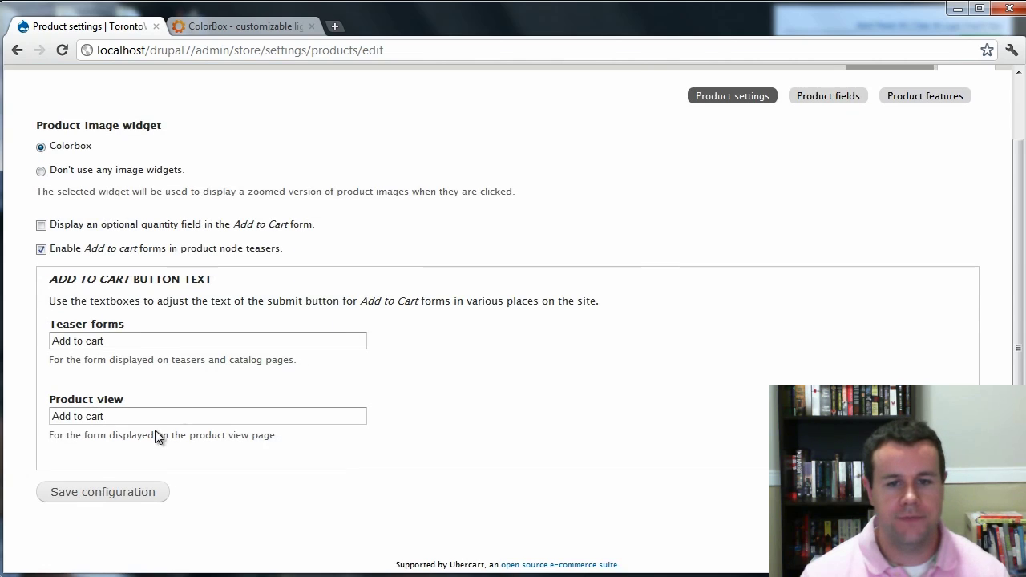
Save the product settings, review the Product fields table, then go to Product features.
left_click(121, 491)
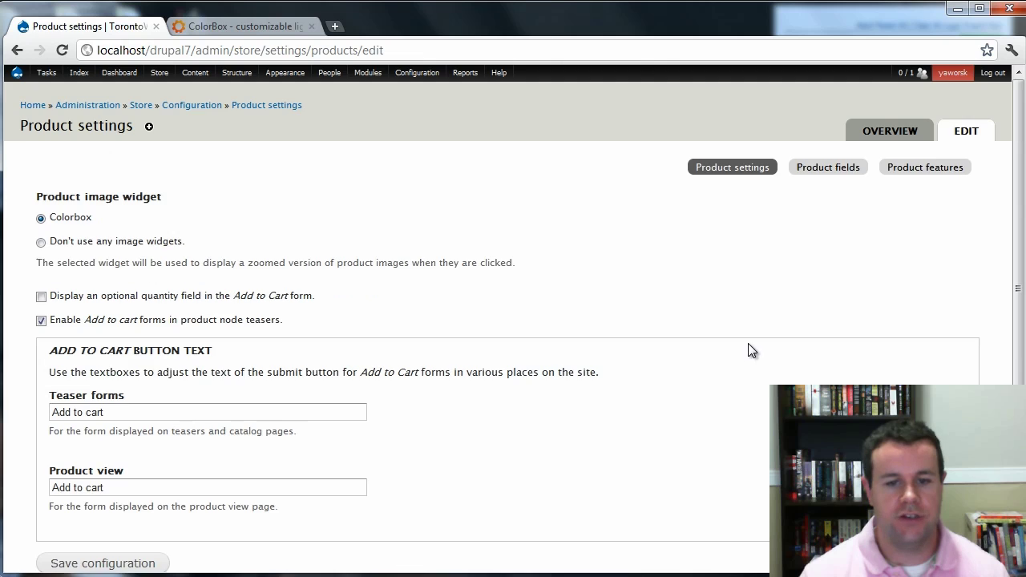
left_click(832, 171)
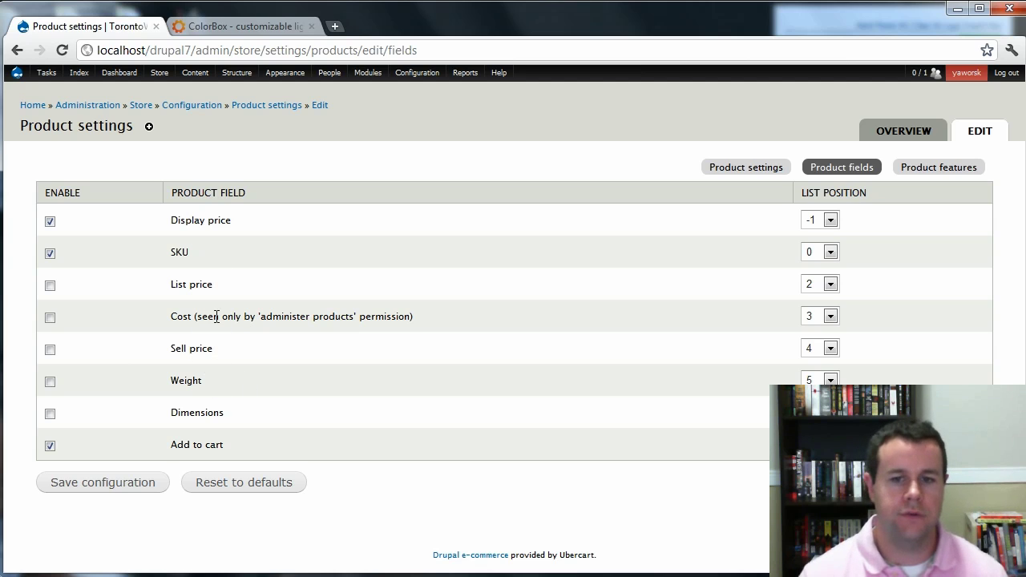
left_click(938, 168)
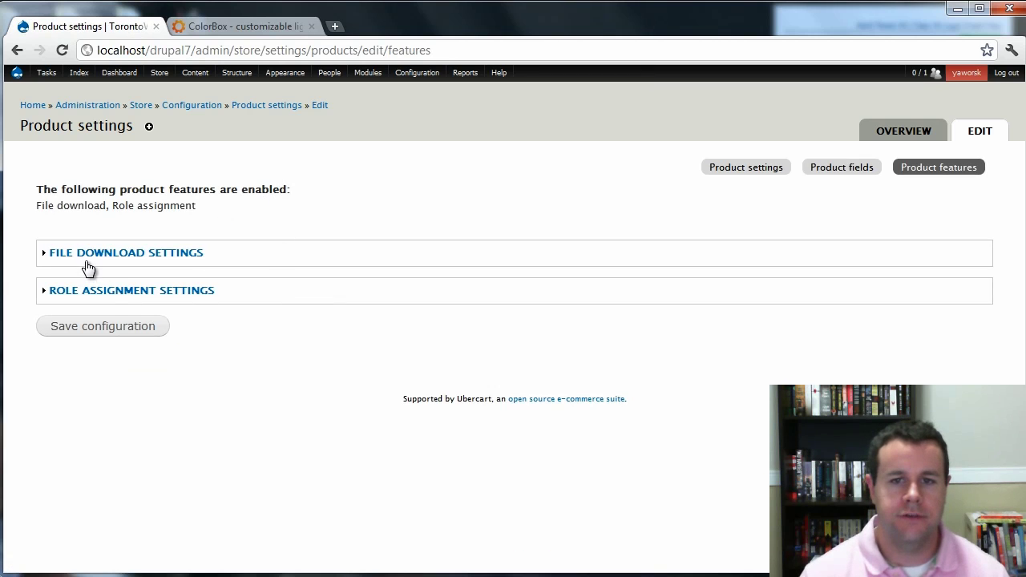
In Role assignment settings, make Site Member the default role and a grantable product role.
left_click(108, 293)
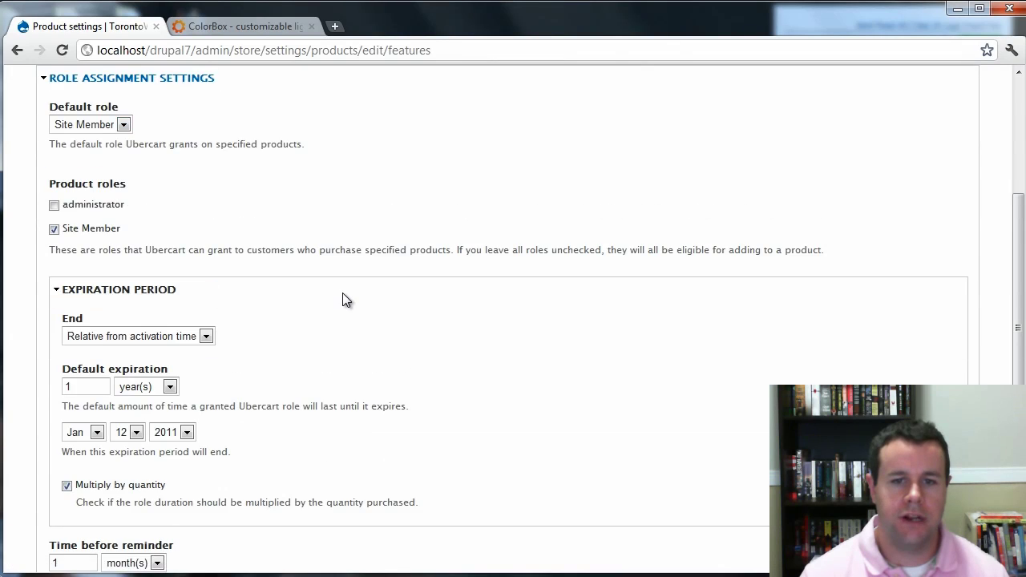
scroll(342, 292, "up", 3)
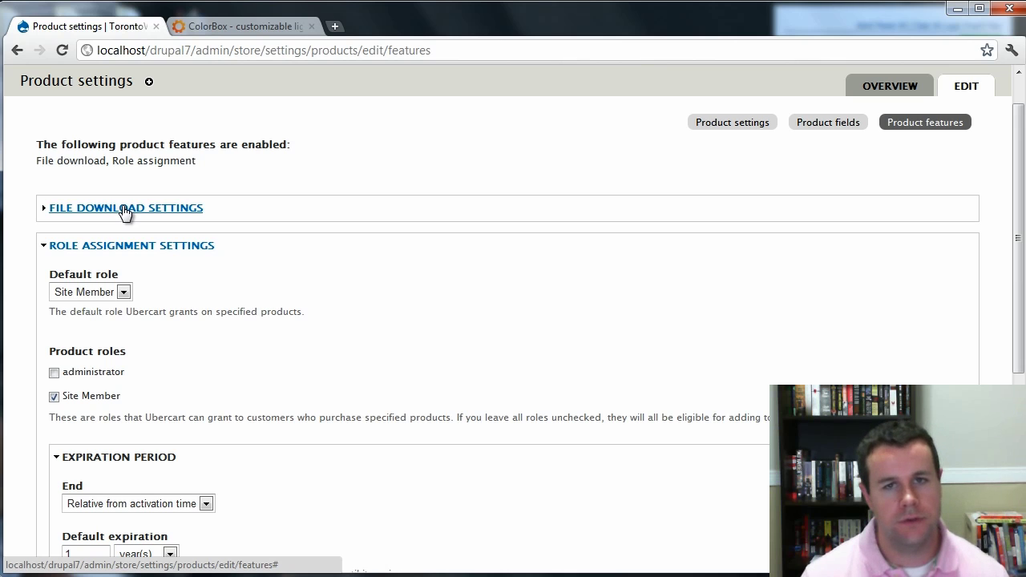
scroll(246, 255, "down", 1)
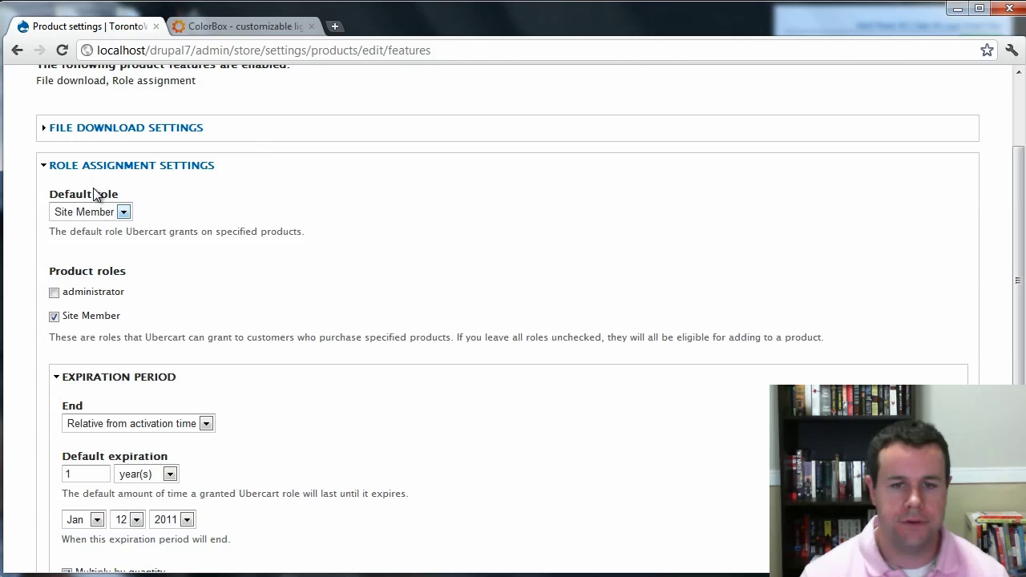
left_click(124, 213)
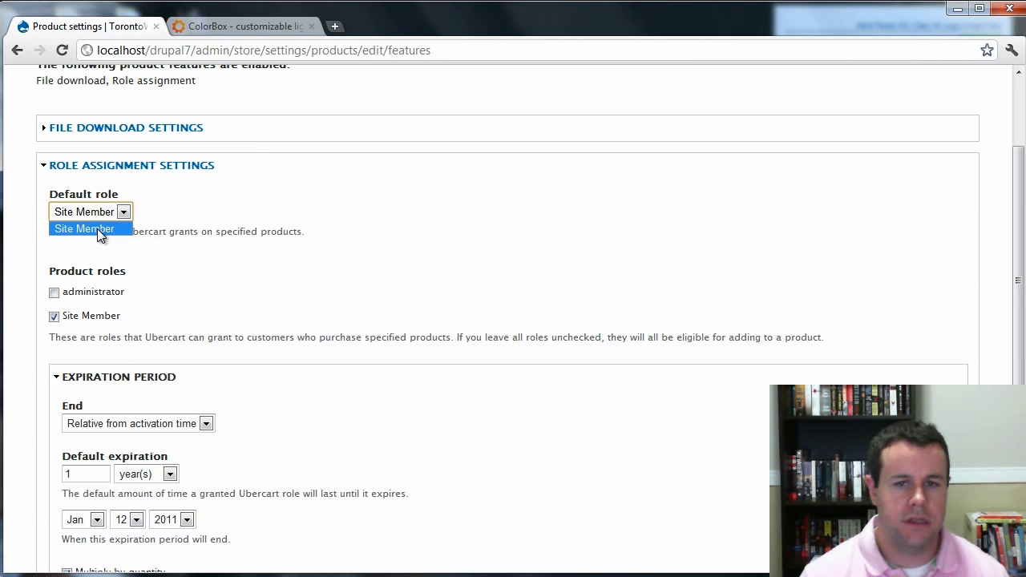
left_click(97, 228)
scroll(187, 254, "down", 1)
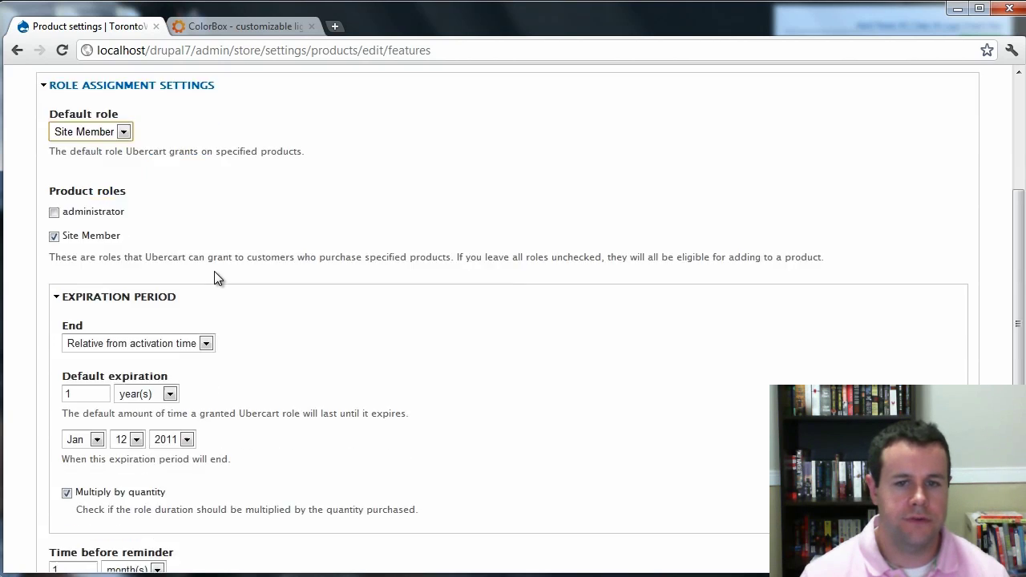
left_click(55, 235)
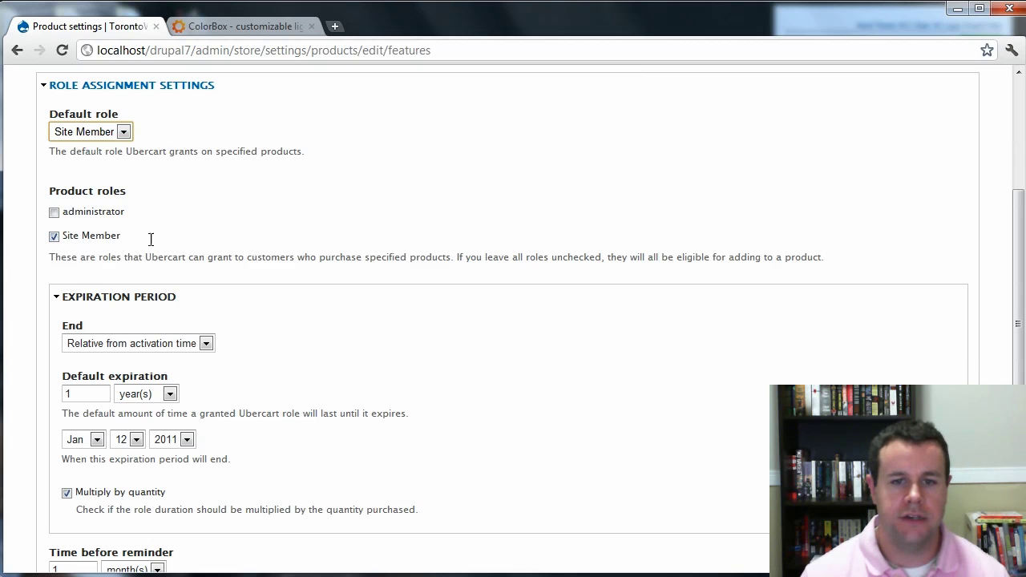
Keep role expiration relative from activation time.
scroll(207, 271, "down", 2)
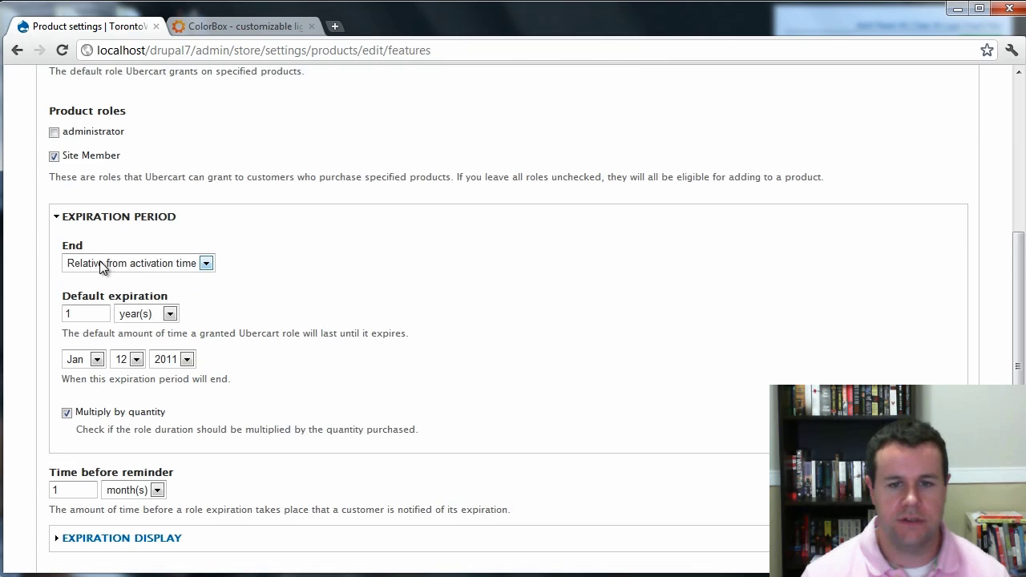
left_click(164, 264)
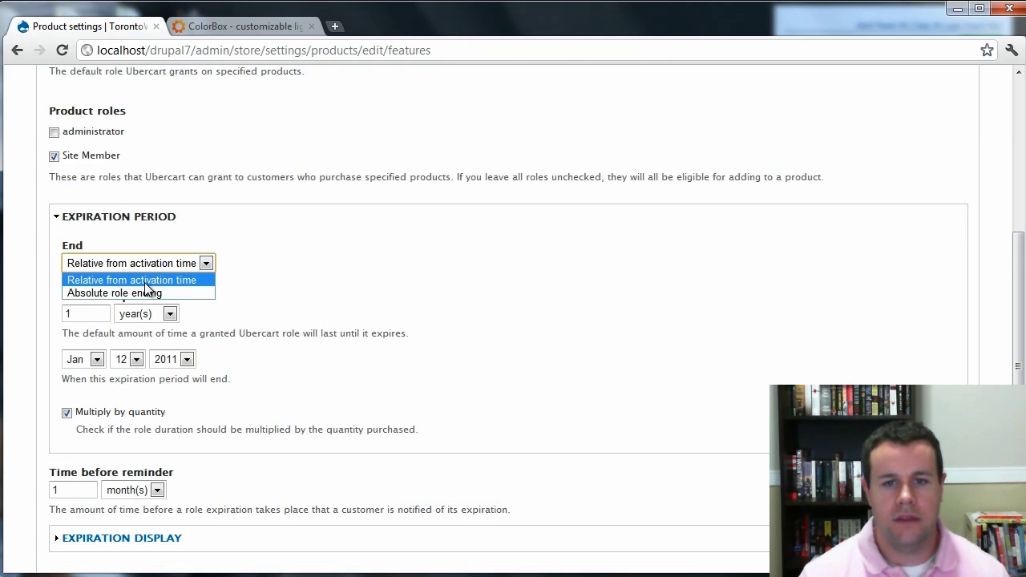
left_click(192, 281)
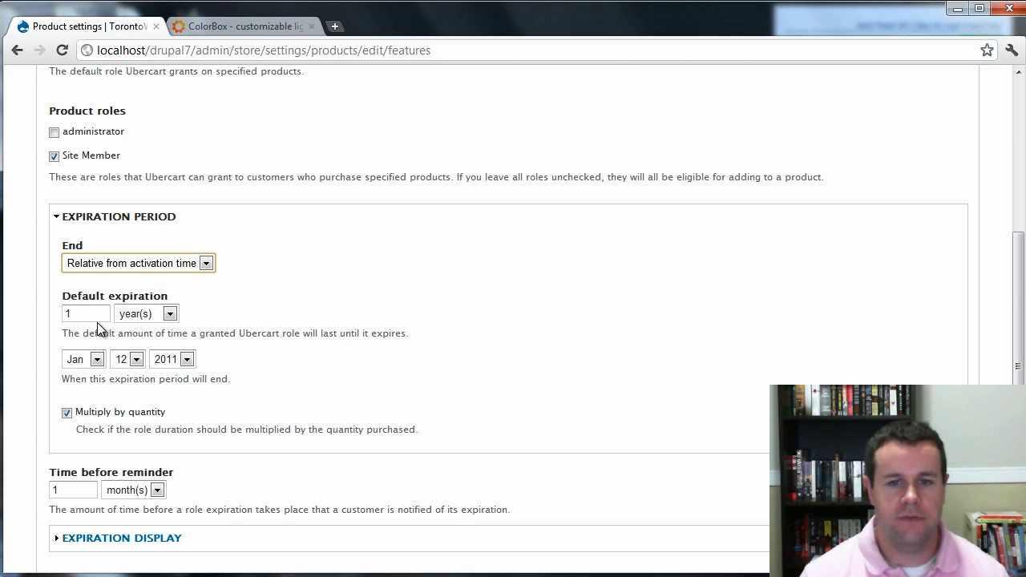
scroll(233, 295, "down", 1)
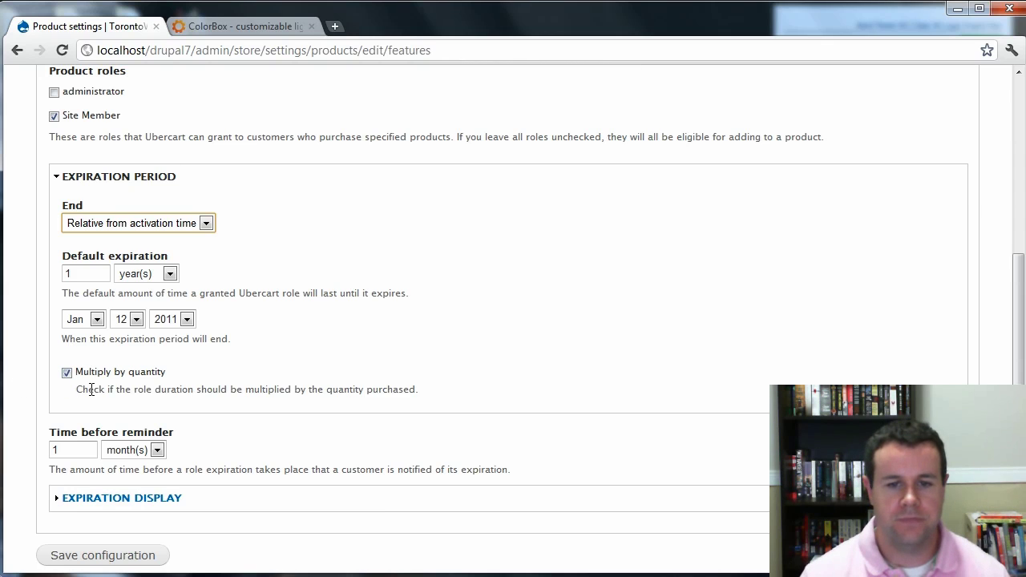
scroll(216, 353, "down", 2)
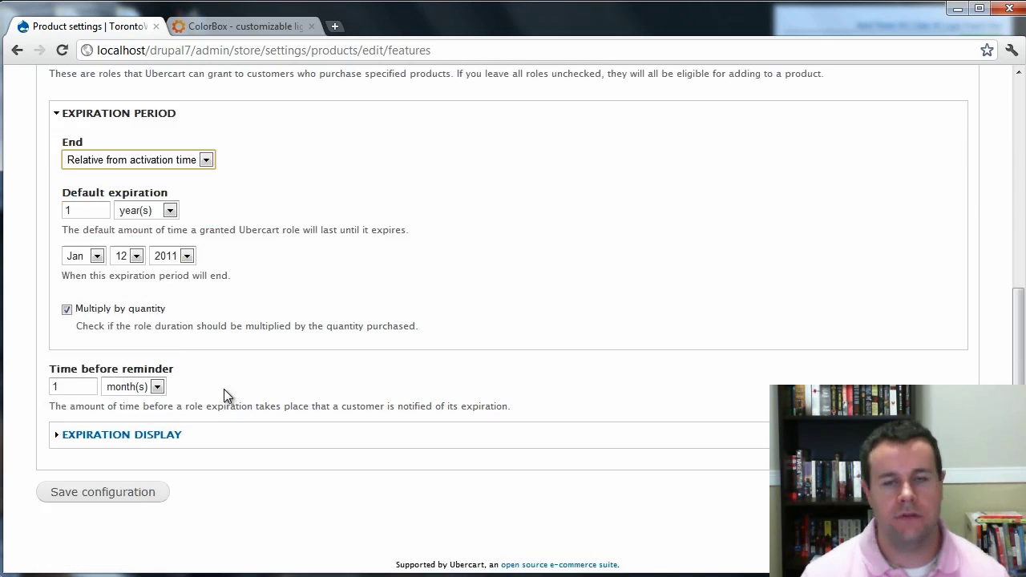
Review the Expiration display settings, including the !role_name title and !date message placeholders.
left_click(136, 433)
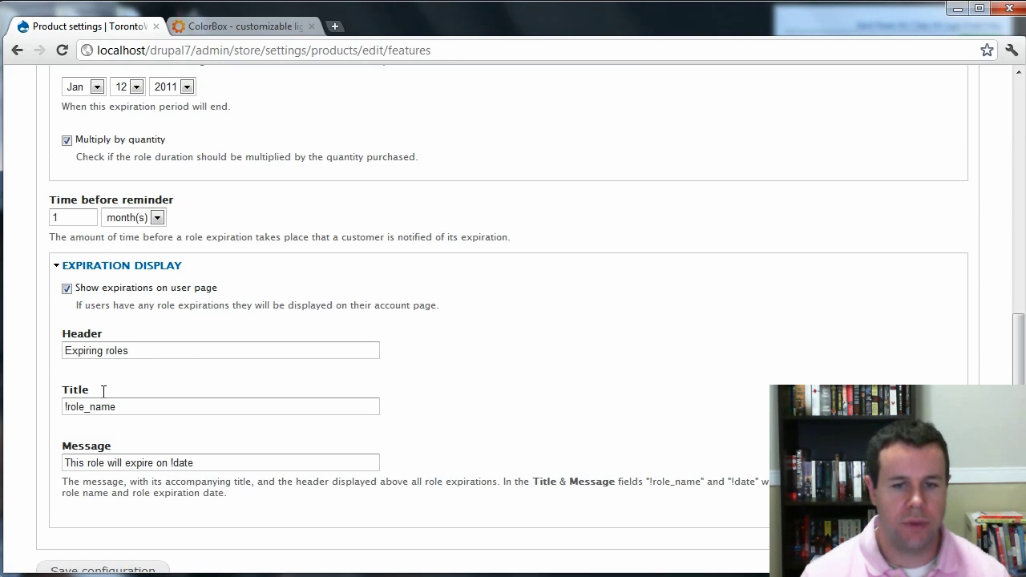
left_click_drag(64, 410, 150, 416)
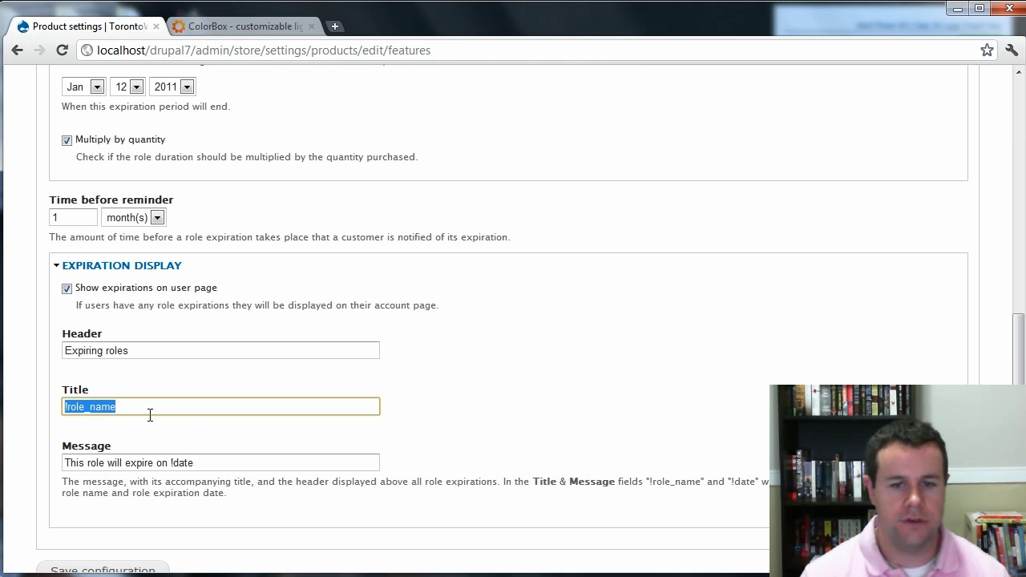
left_click_drag(195, 457, 171, 456)
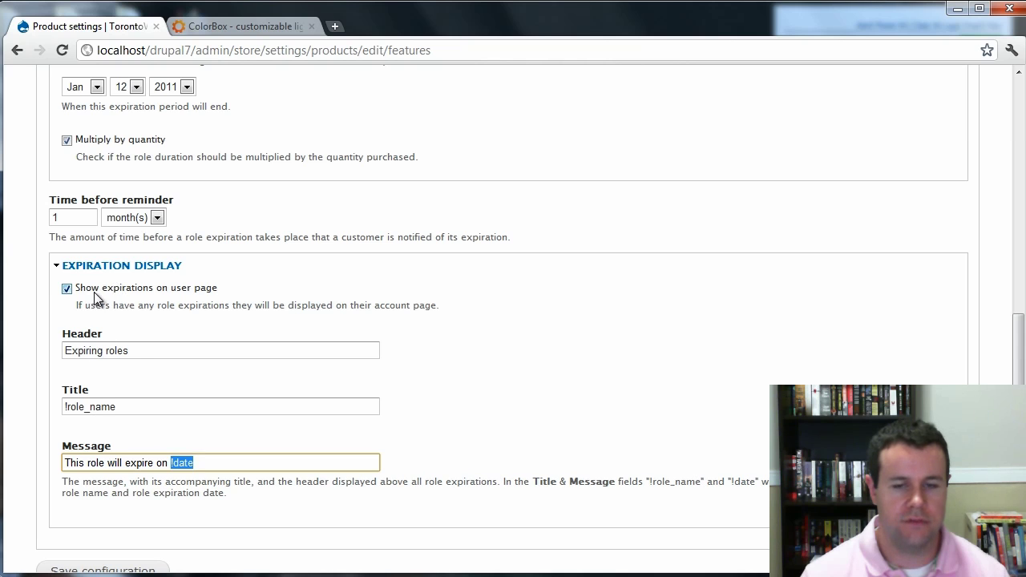
left_click(67, 266)
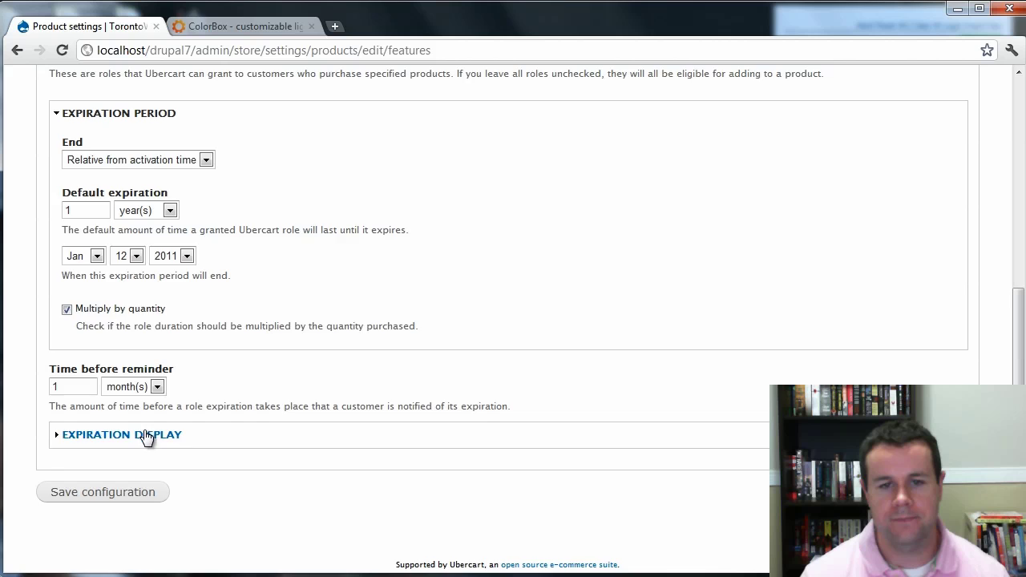
left_click(146, 435)
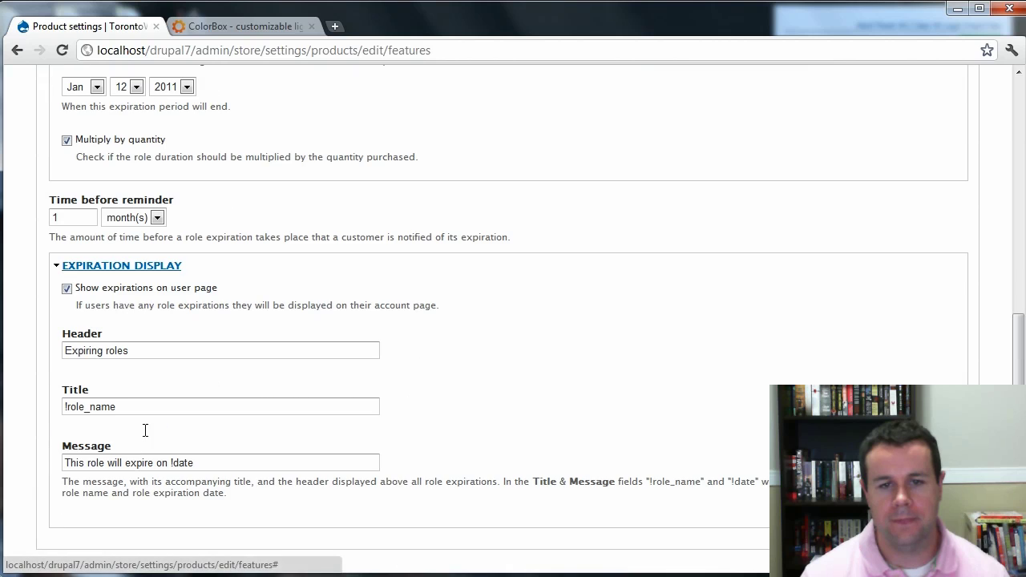
left_click(135, 267)
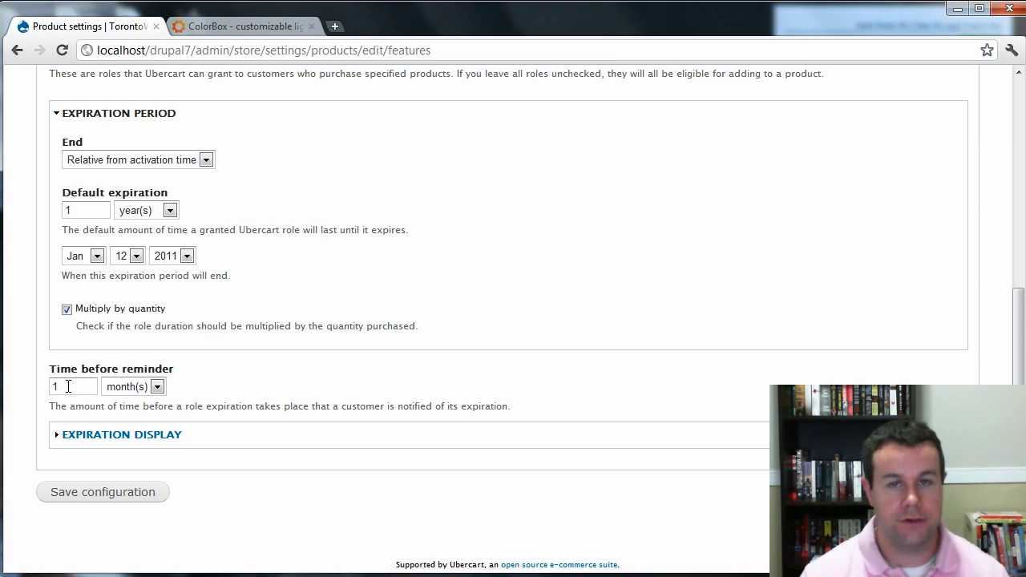
Keep the expiration reminder at 1 month and save the role assignment settings.
left_click(115, 387)
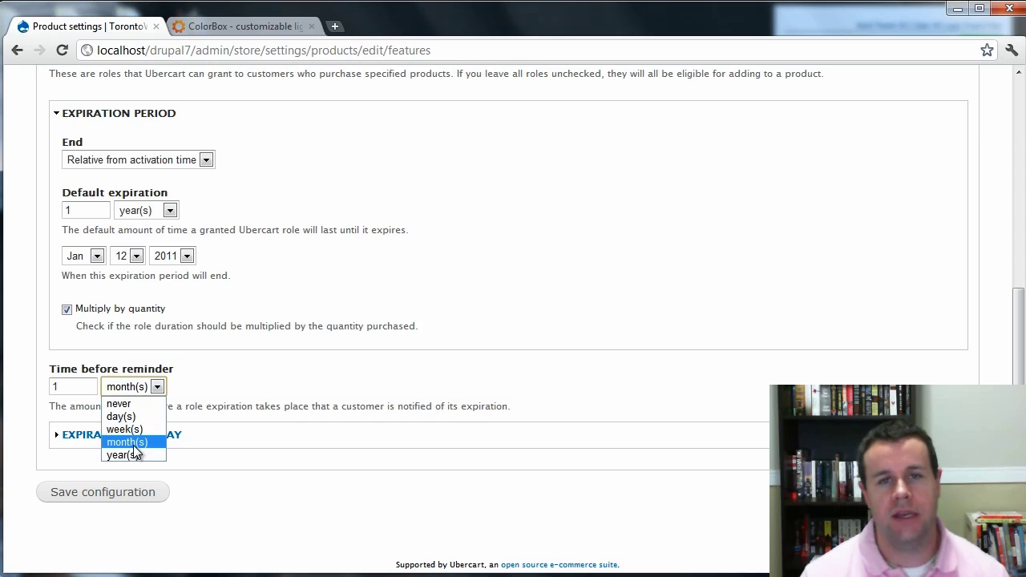
left_click(206, 488)
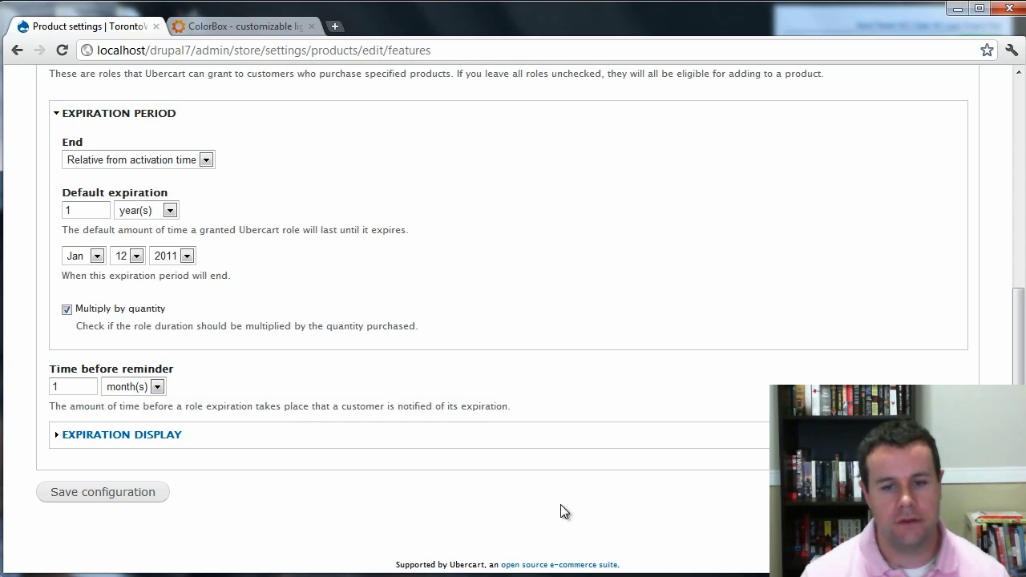
left_click(104, 495)
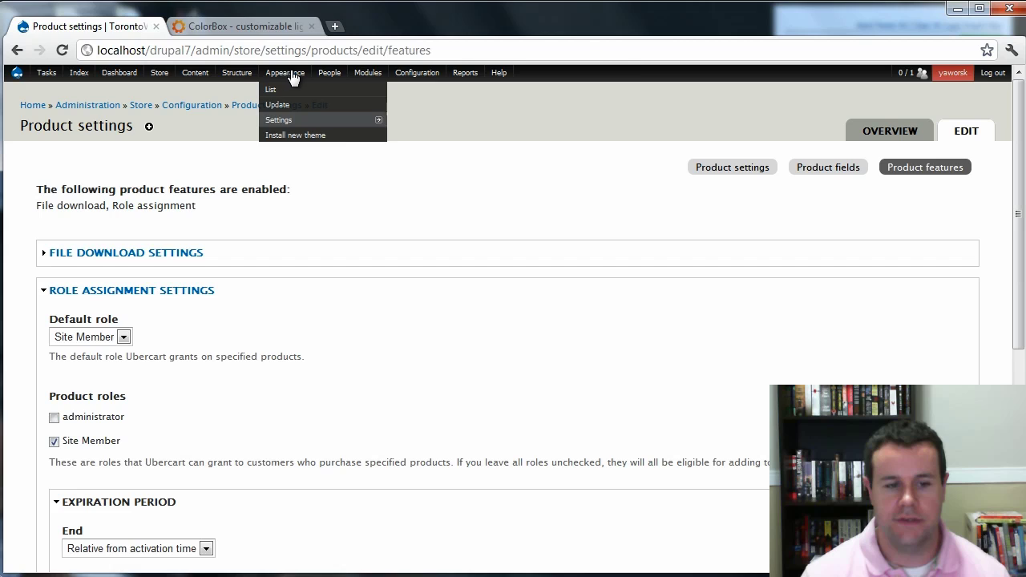
Go to the store's Payment settings edit page and its Payment methods section.
mouse_move(371, 83)
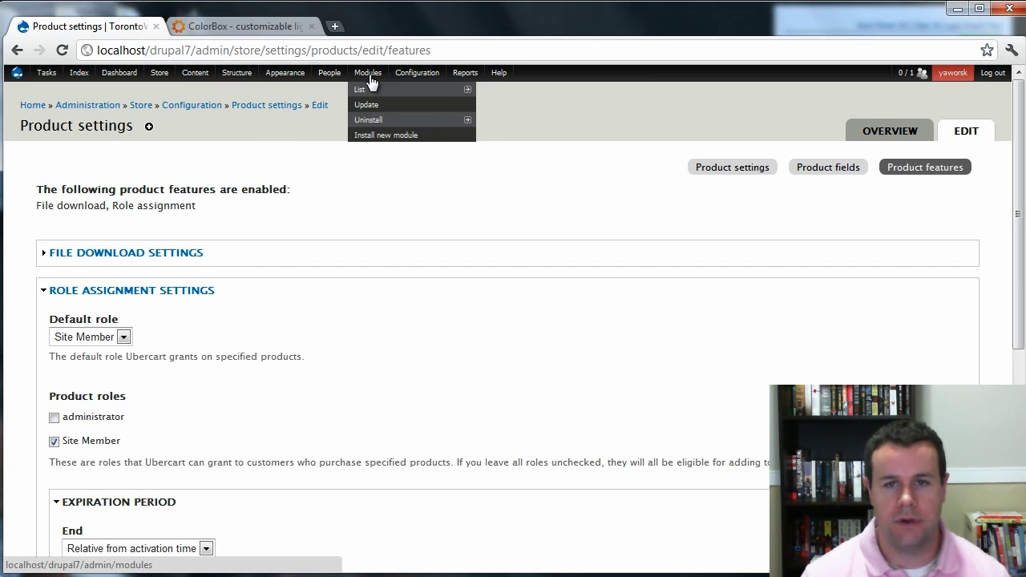
mouse_move(171, 81)
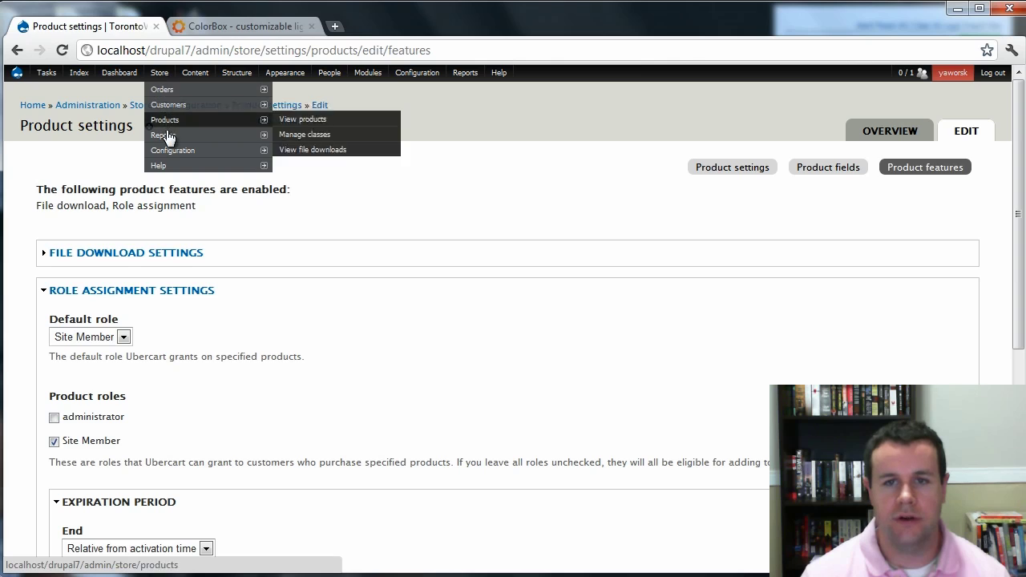
mouse_move(261, 150)
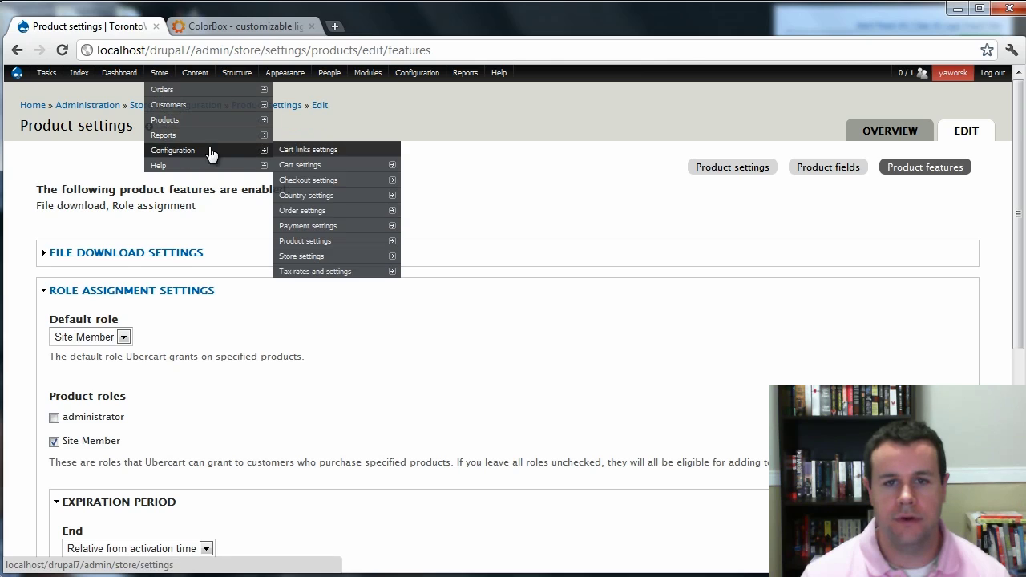
left_click(324, 231)
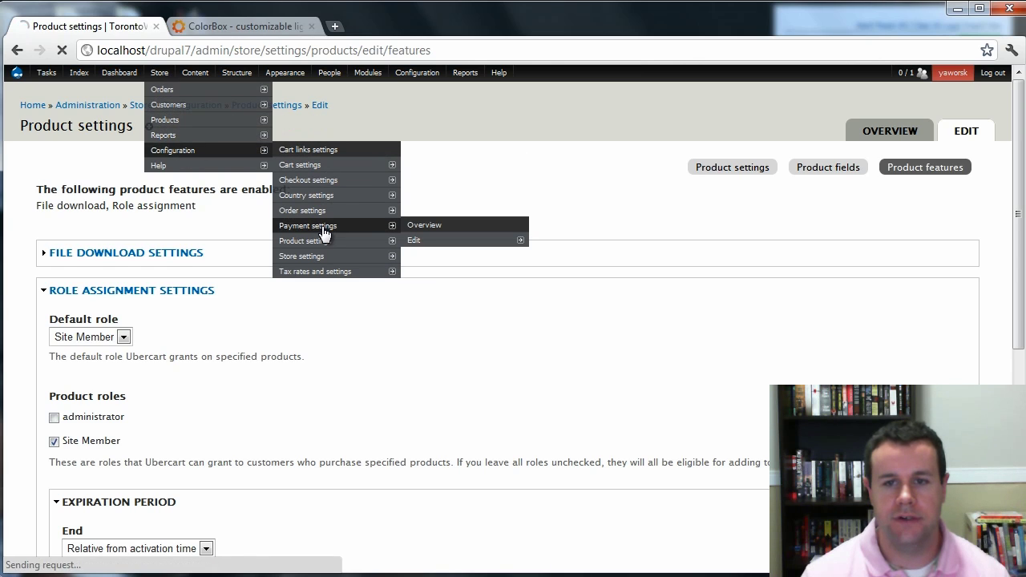
left_click(414, 240)
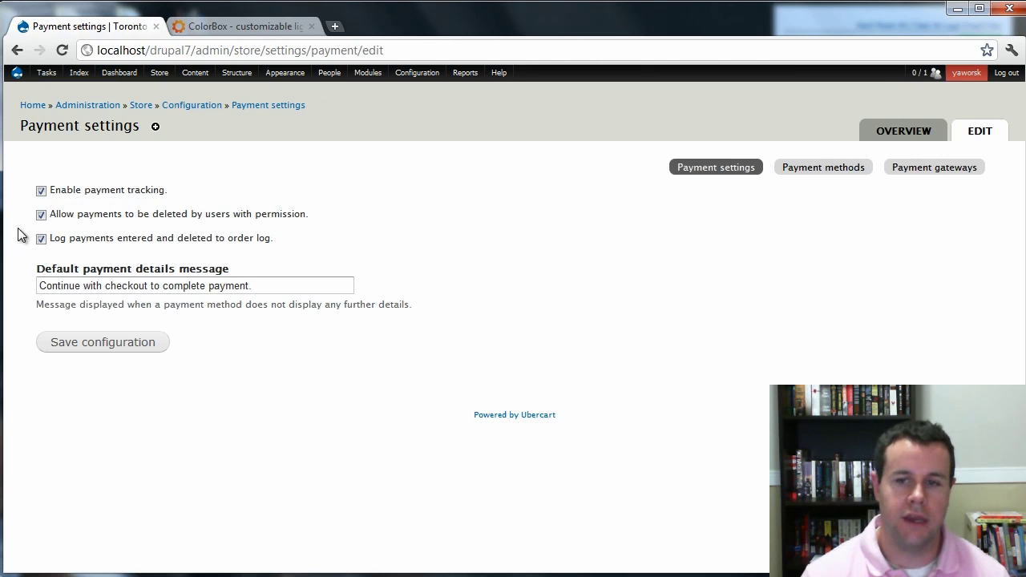
left_click(831, 175)
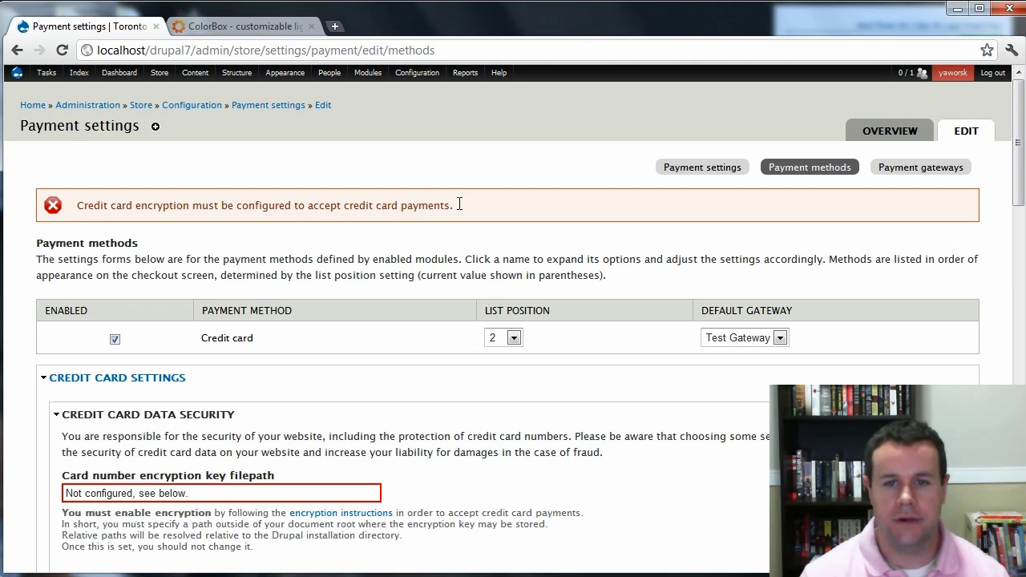
Review the credit card encryption warning and open Windows Explorer.
left_click_drag(451, 207, 108, 213)
left_click(156, 207)
scroll(430, 401, "down", 1)
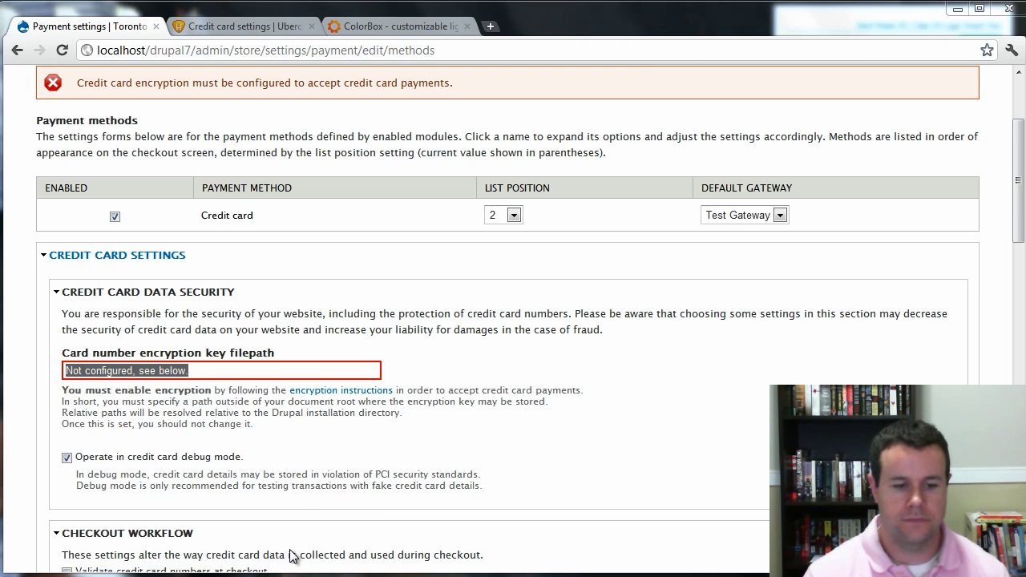
key("super+e")
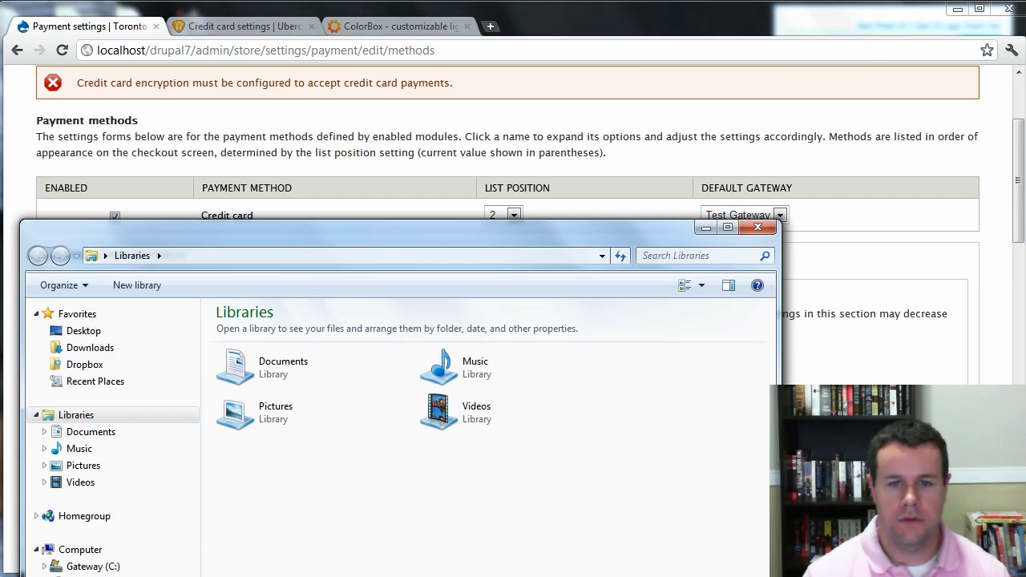
Browse in Windows Explorer to the C:\wamp\www folder.
left_click(93, 565)
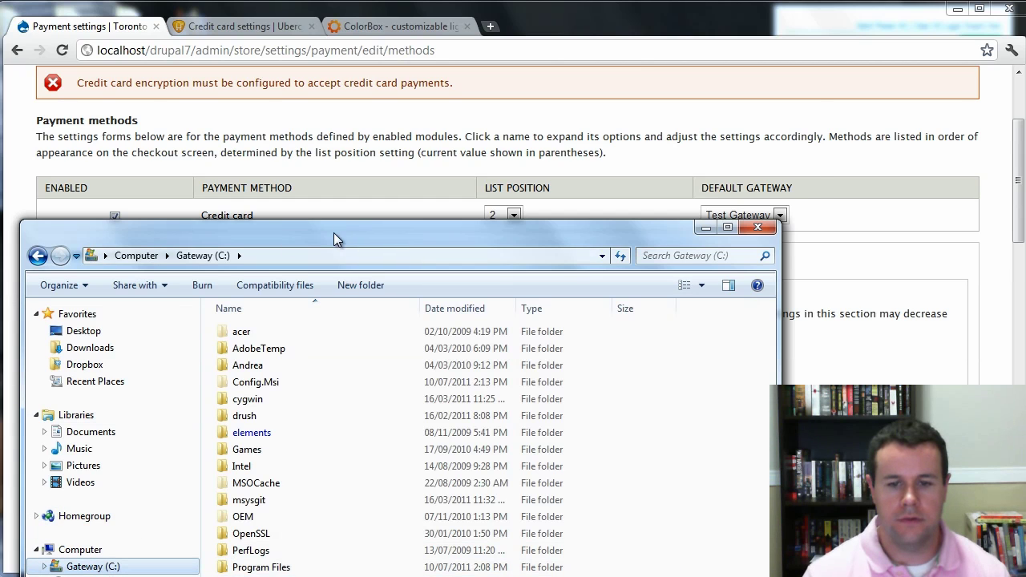
left_click_drag(333, 232, 363, 102)
double_click(270, 556)
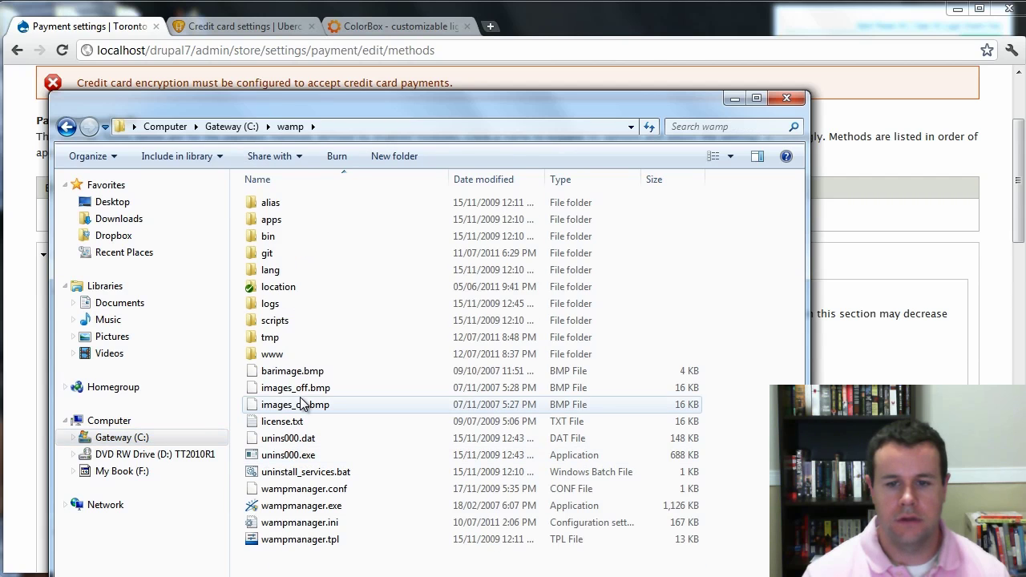
double_click(273, 354)
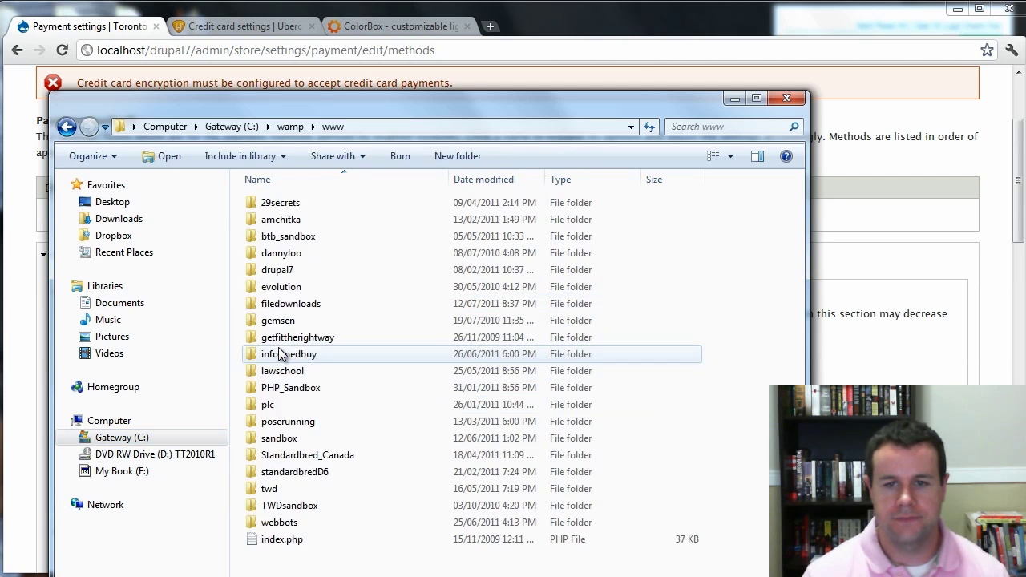
Create a new folder named 'encrpyt' in www and return to the payment settings page.
right_click(293, 212)
mouse_move(357, 549)
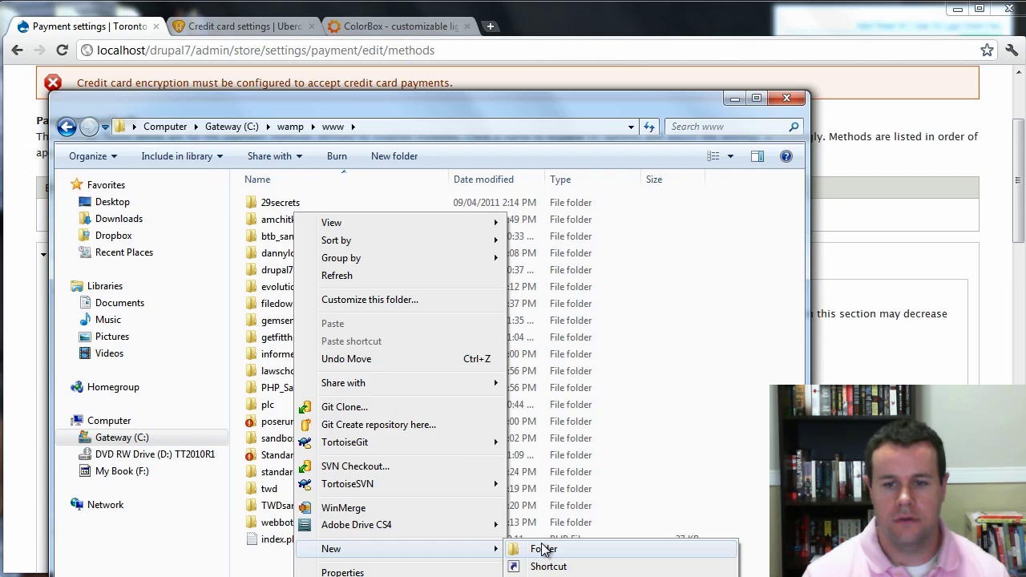
left_click(542, 549)
type("encr")
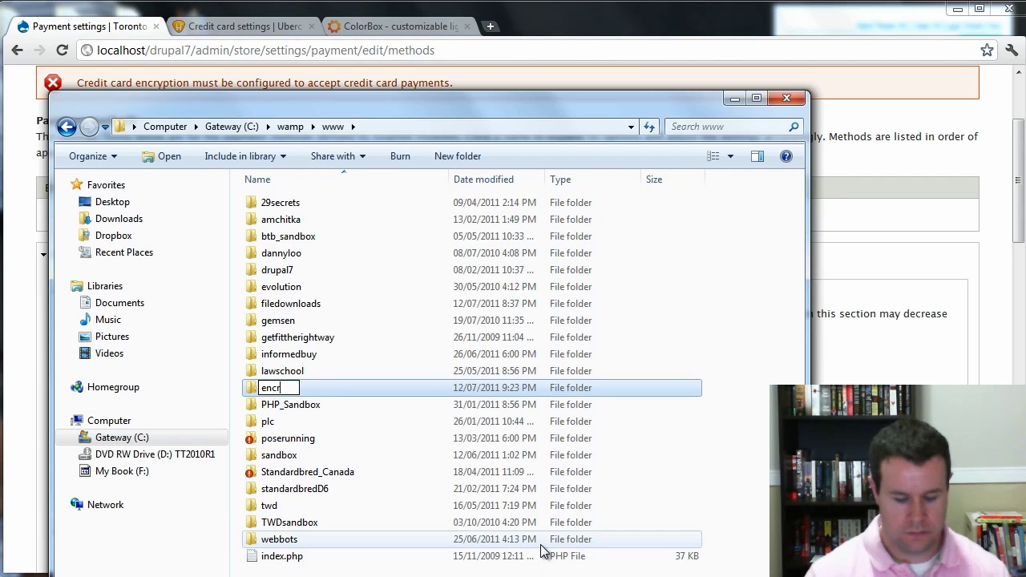
type("pyt")
key("Return")
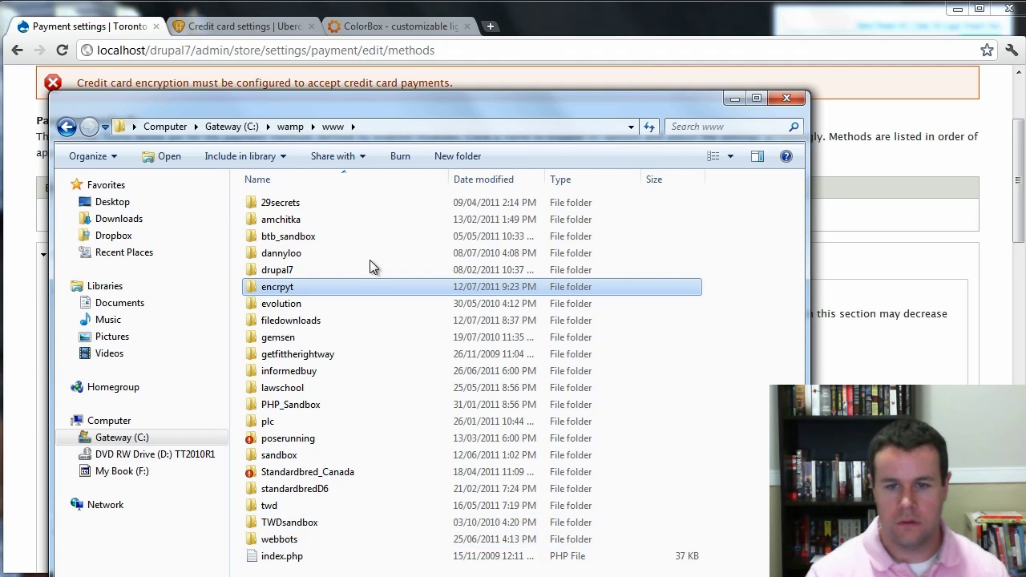
left_click(854, 176)
Set the card encryption key filepath to ../encrypt.
left_click_drag(270, 369, 24, 368)
key("BackSpace")
type("../")
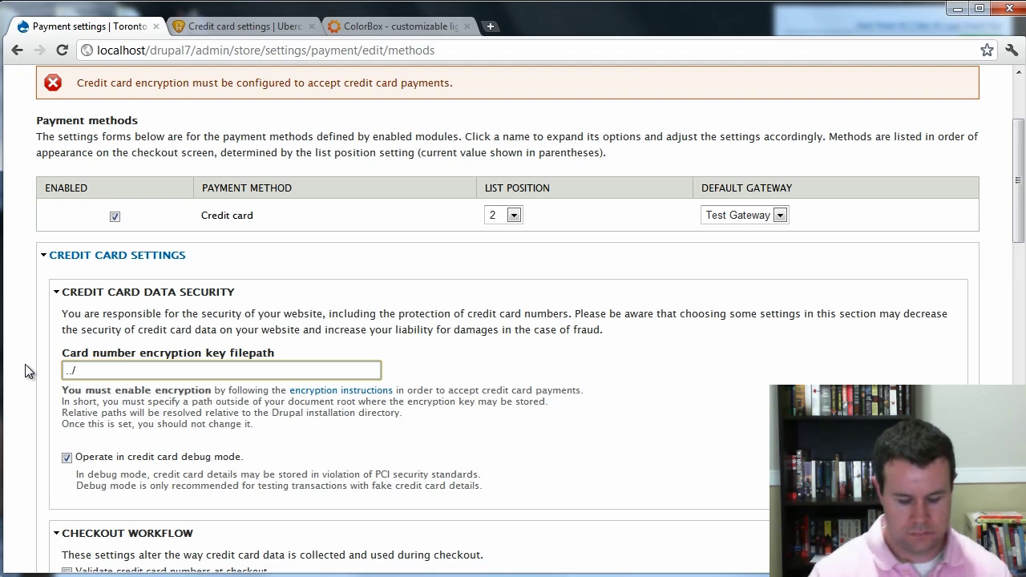
type("encrypt")
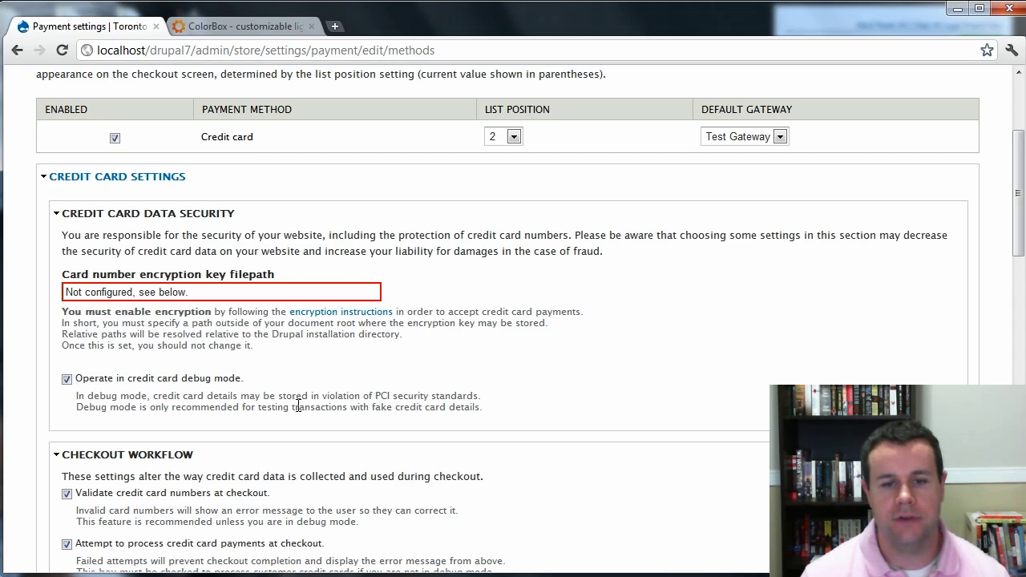
Turn off checkout card number validation and card payment processing, then save the payment settings.
scroll(298, 406, "down", 2)
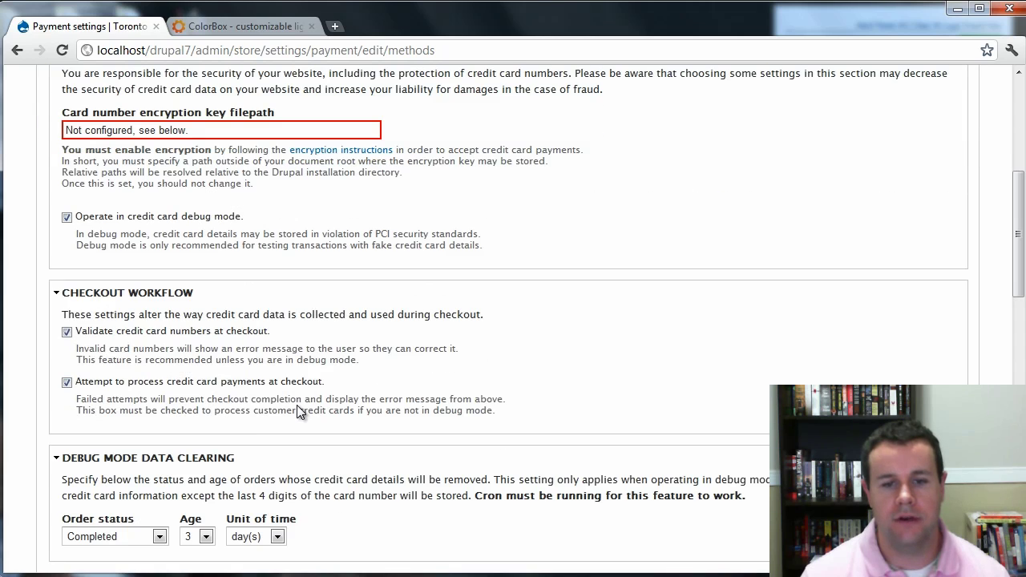
left_click(66, 332)
scroll(223, 354, "down", 1)
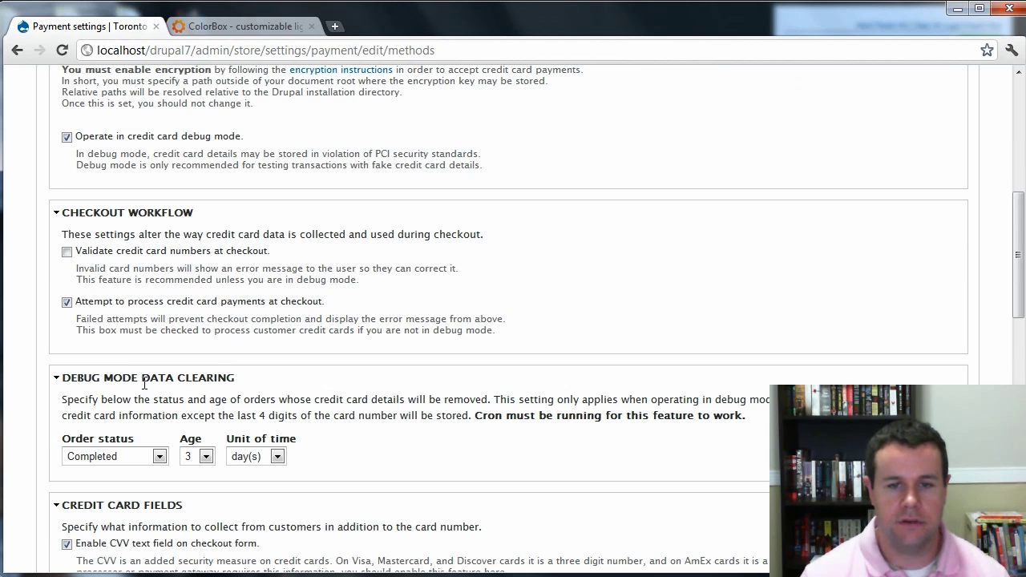
left_click(66, 302)
scroll(235, 322, "down", 1)
scroll(181, 349, "down", 2)
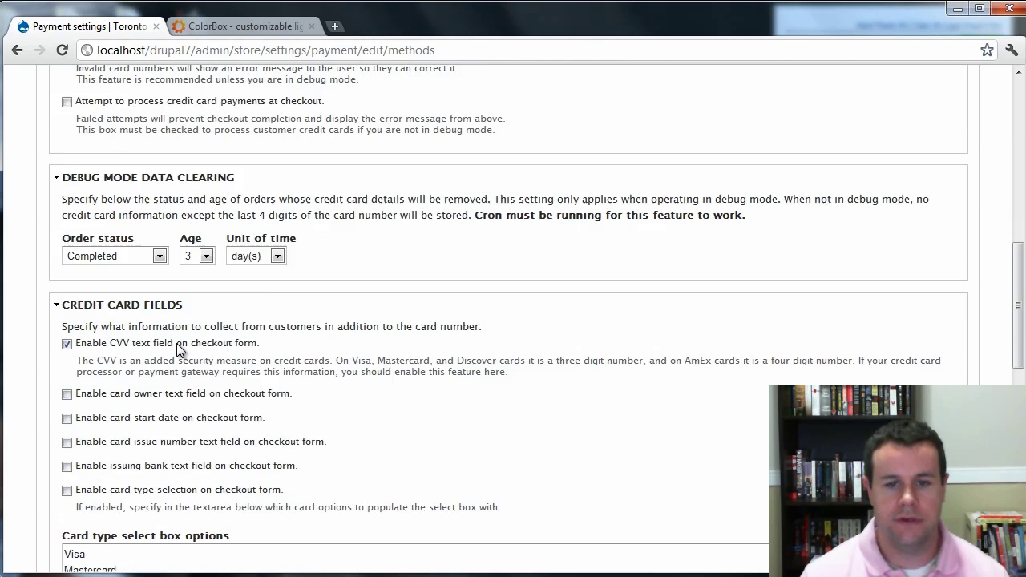
scroll(122, 335, "down", 1)
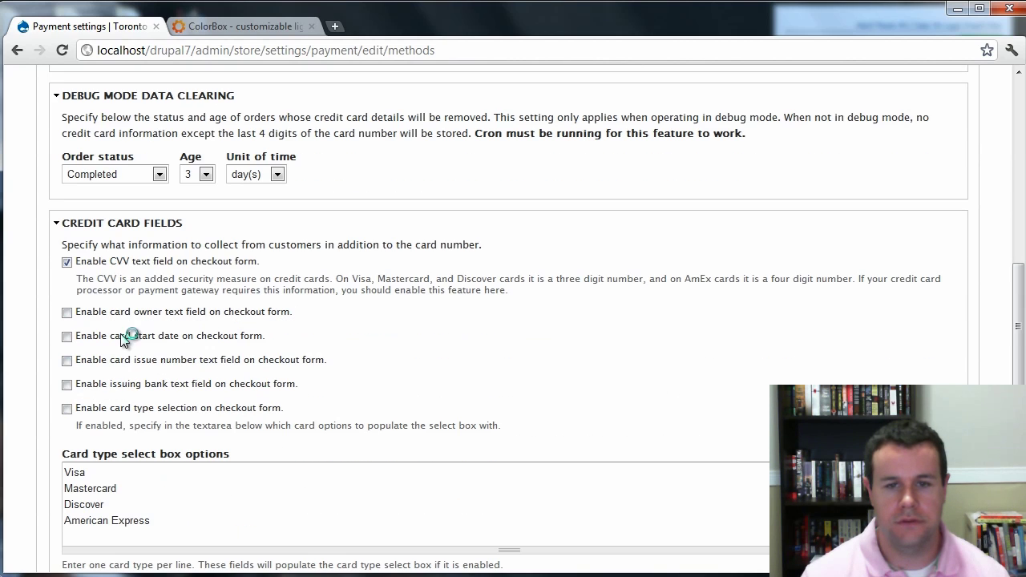
scroll(87, 314, "down", 8)
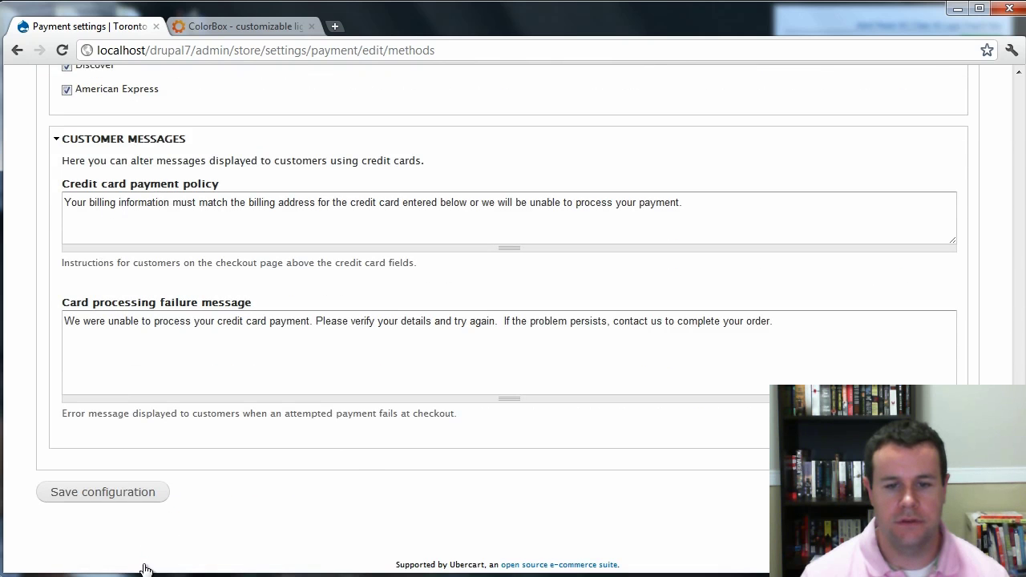
left_click(120, 490)
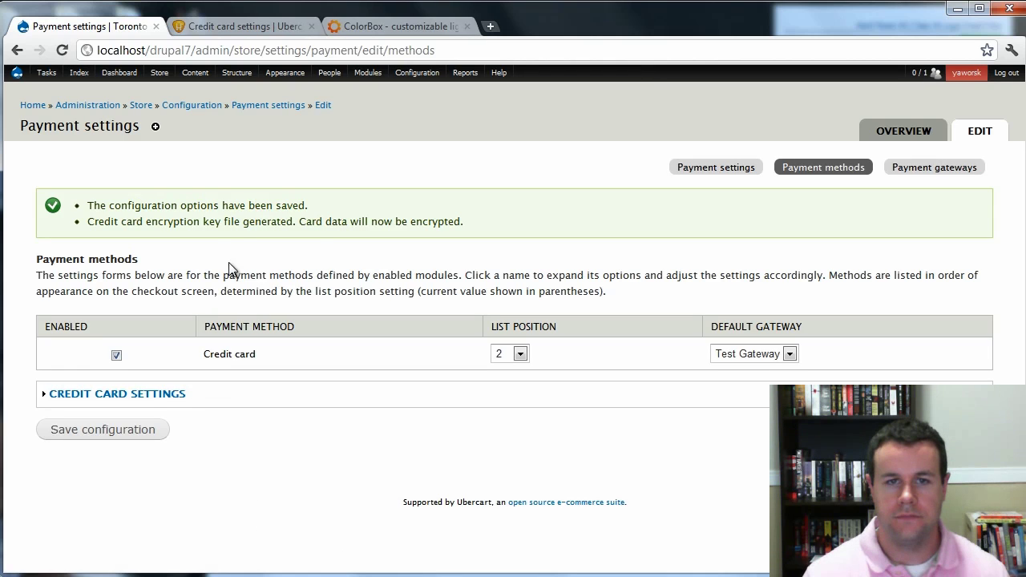
key("alt+Tab")
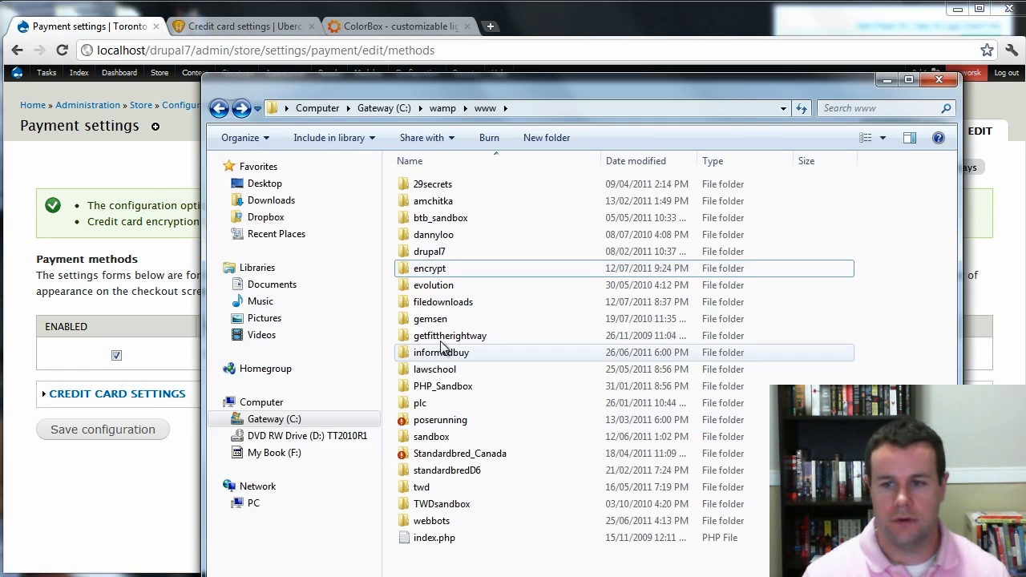
Confirm uc_credit.key is in the encrypt folder, then expand Test Gateway settings under Payment gateways.
double_click(445, 272)
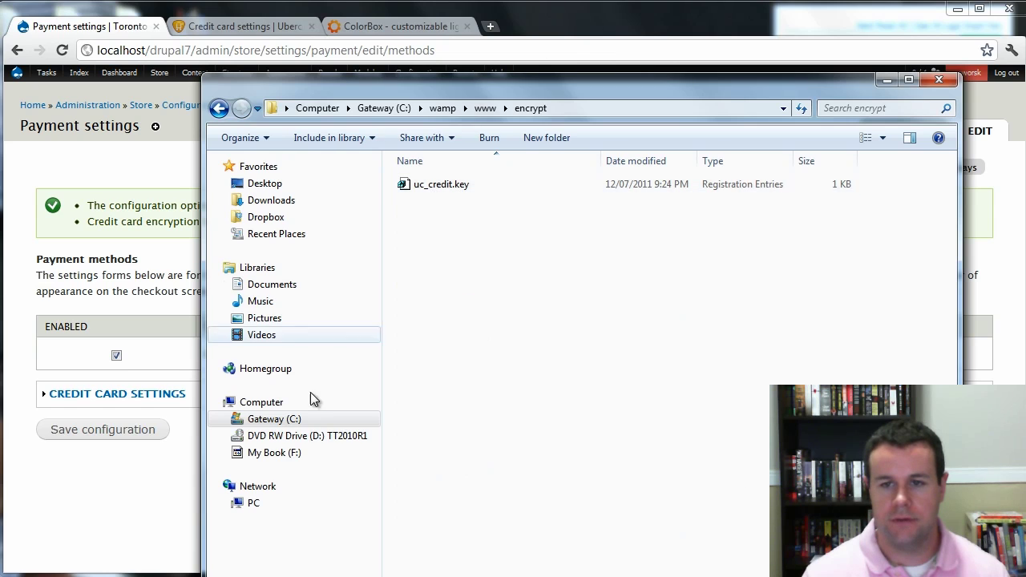
left_click(138, 503)
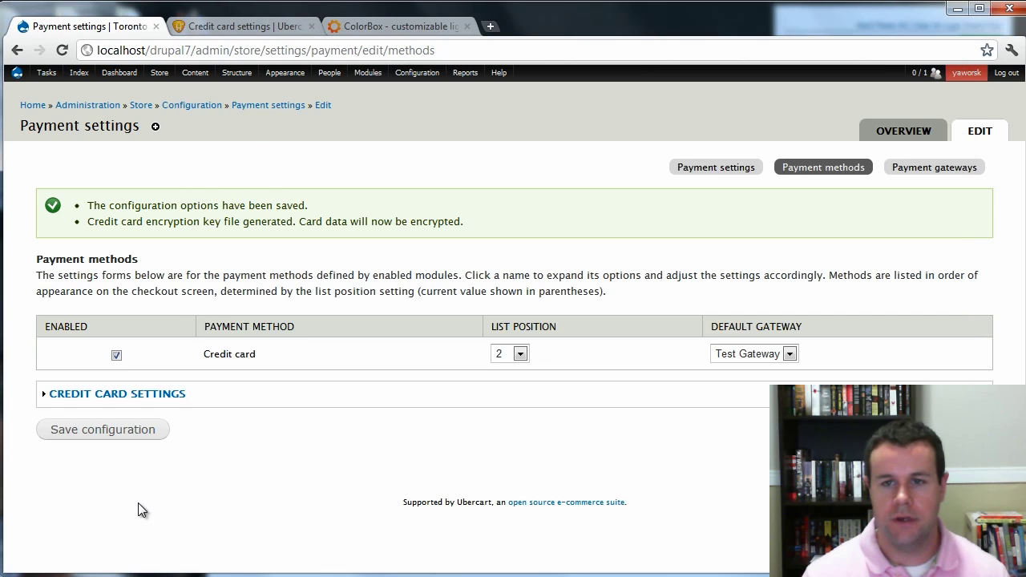
left_click(912, 172)
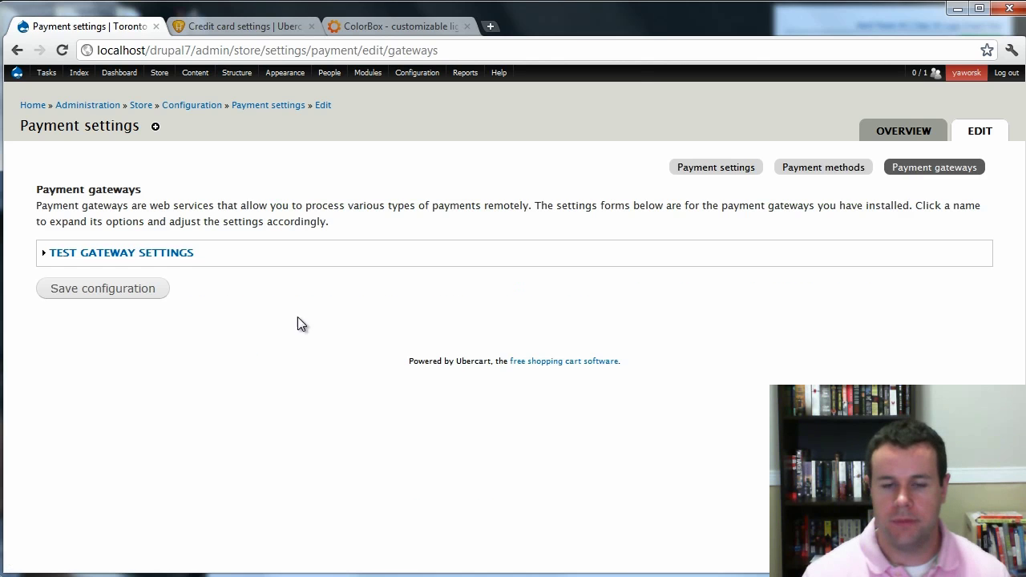
left_click(131, 251)
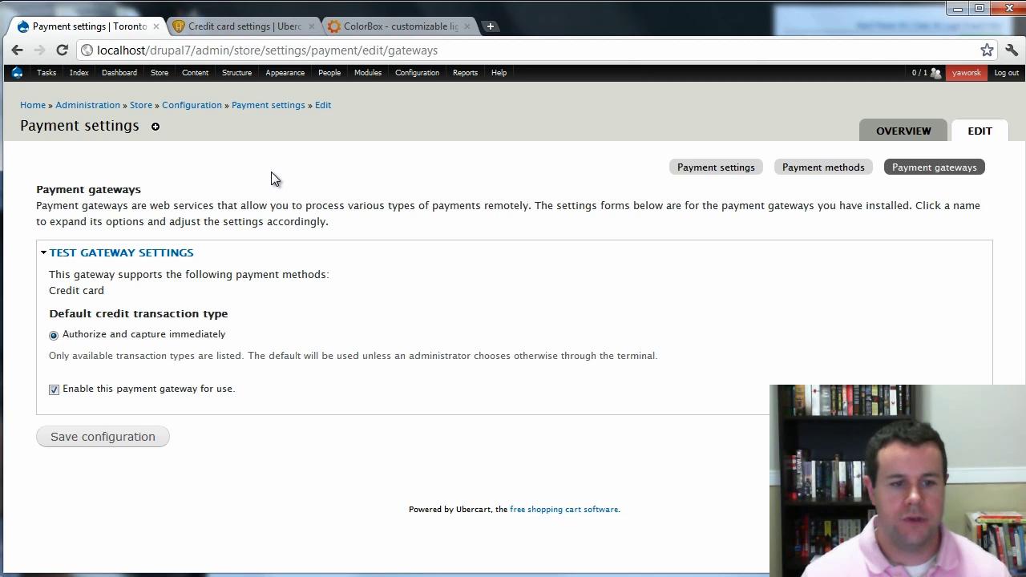
Show the Product Image field with uc_product_full image style, linked to Nothing, and save the display.
mouse_move(271, 80)
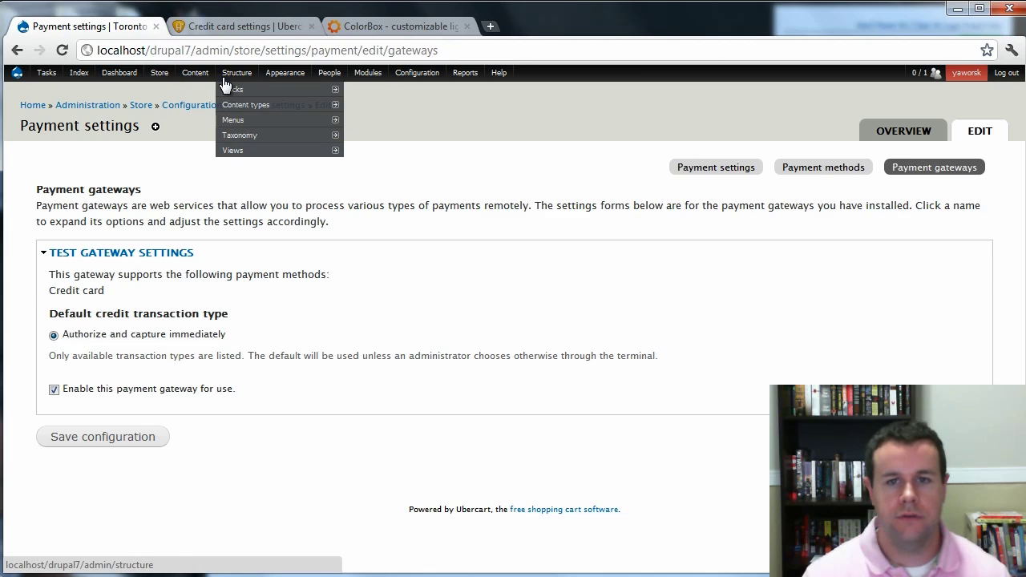
mouse_move(502, 216)
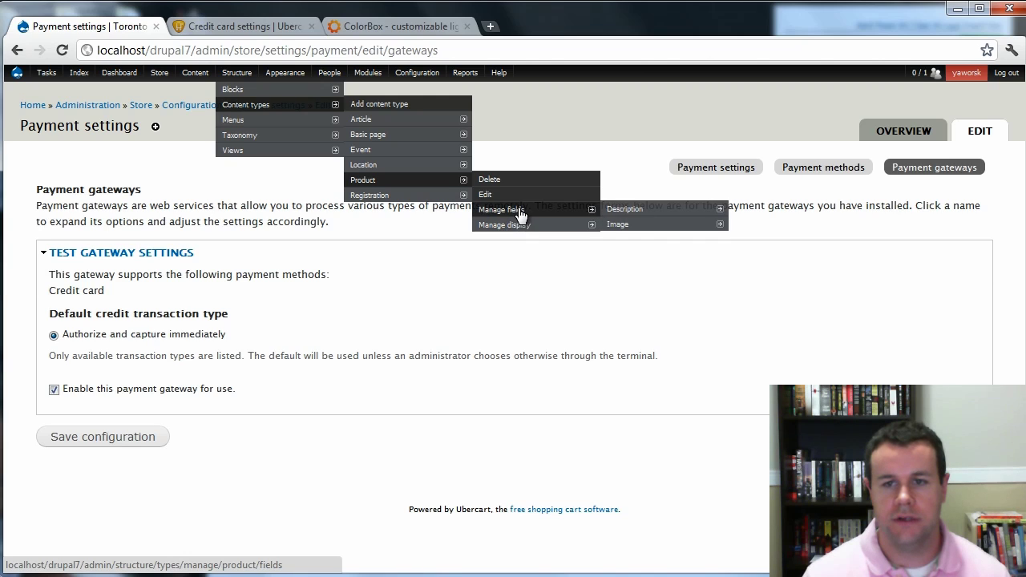
mouse_move(550, 228)
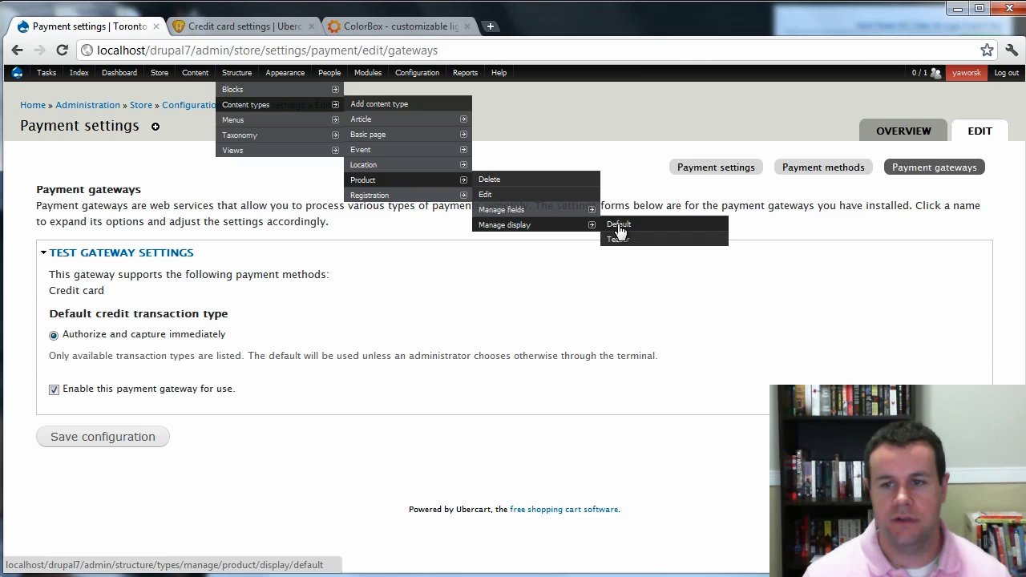
left_click(585, 228)
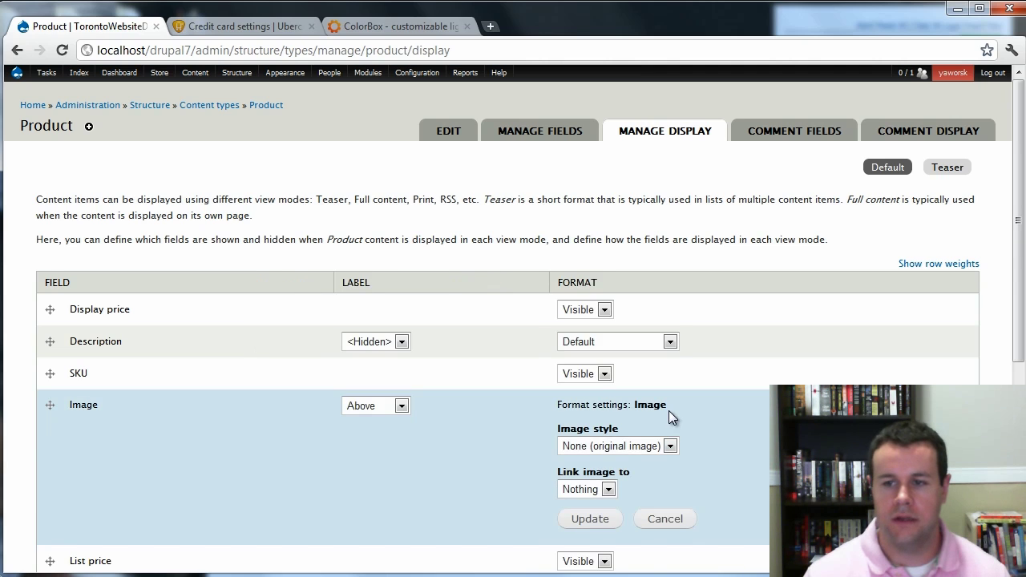
left_click(637, 445)
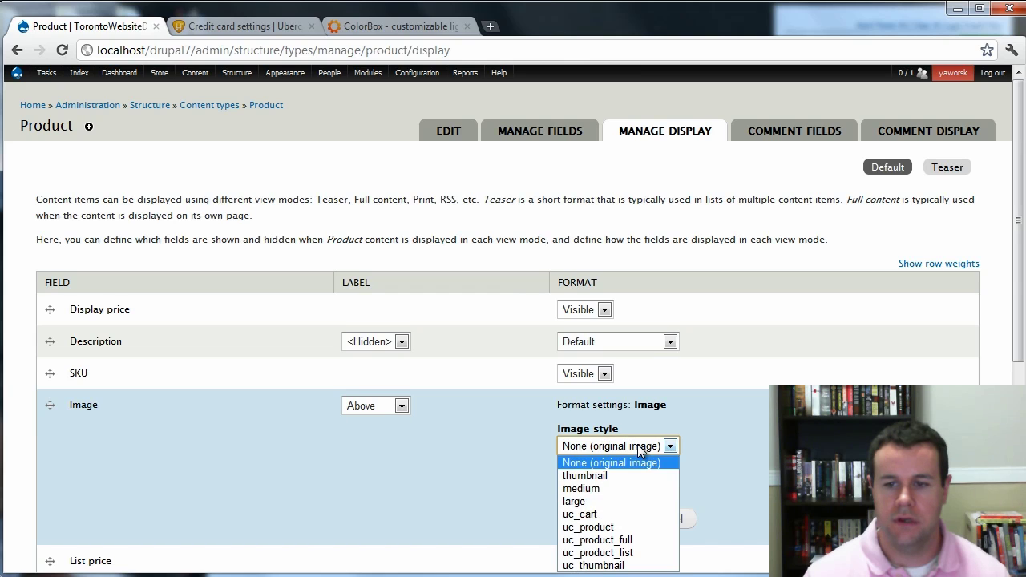
left_click(640, 542)
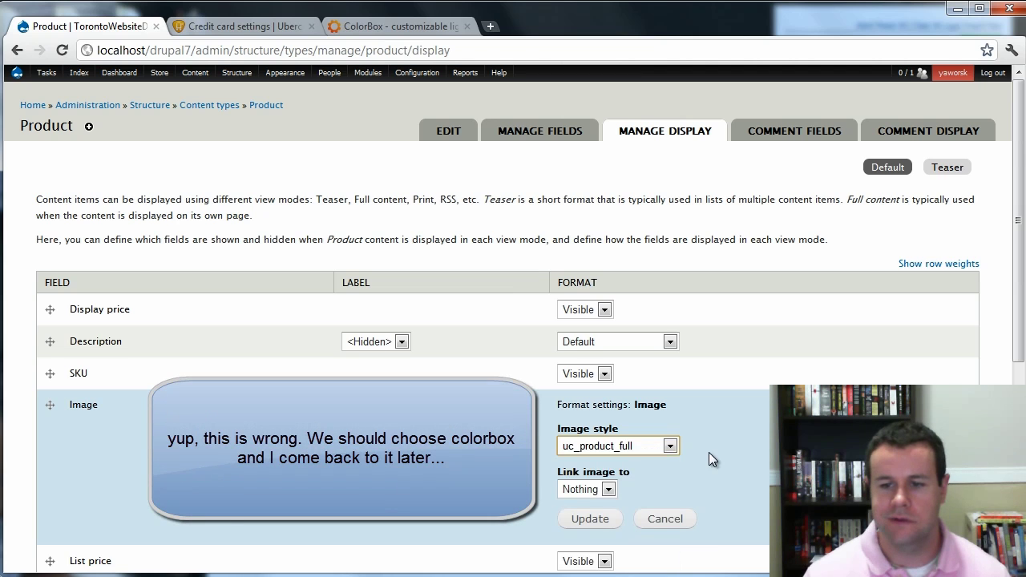
scroll(709, 452, "down", 3)
left_click(609, 367)
left_click(608, 367)
left_click(594, 395)
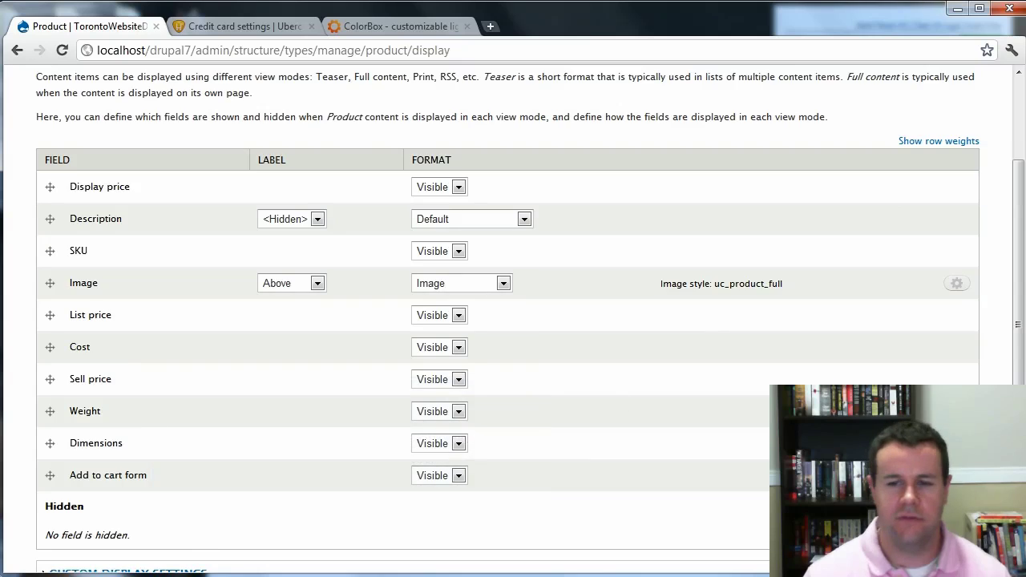
scroll(172, 435, "down", 3)
left_click(86, 511)
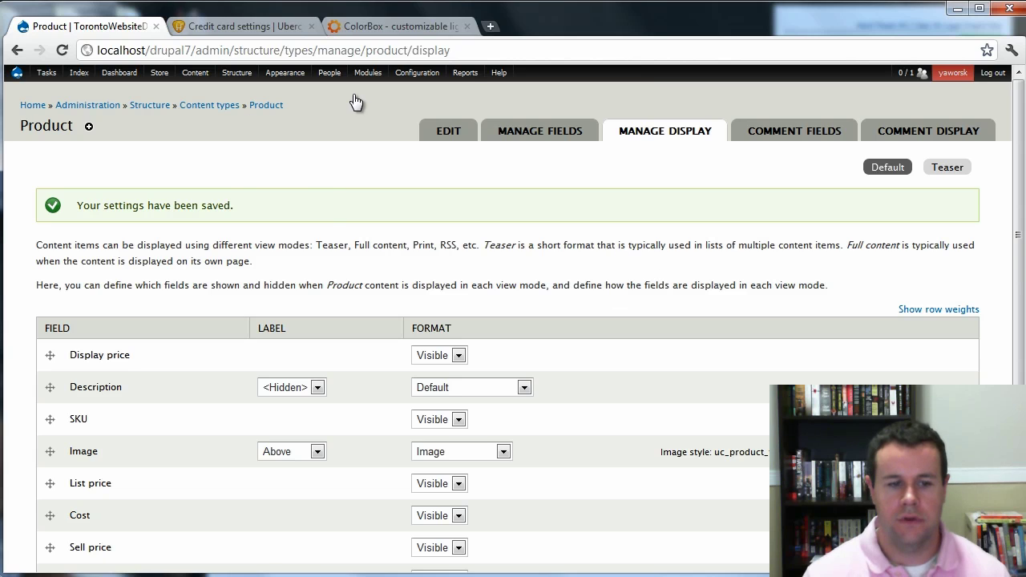
Grant Authenticated user the Edit orders permission, keeping anonymous Create orders ticked, and save permissions.
mouse_move(340, 123)
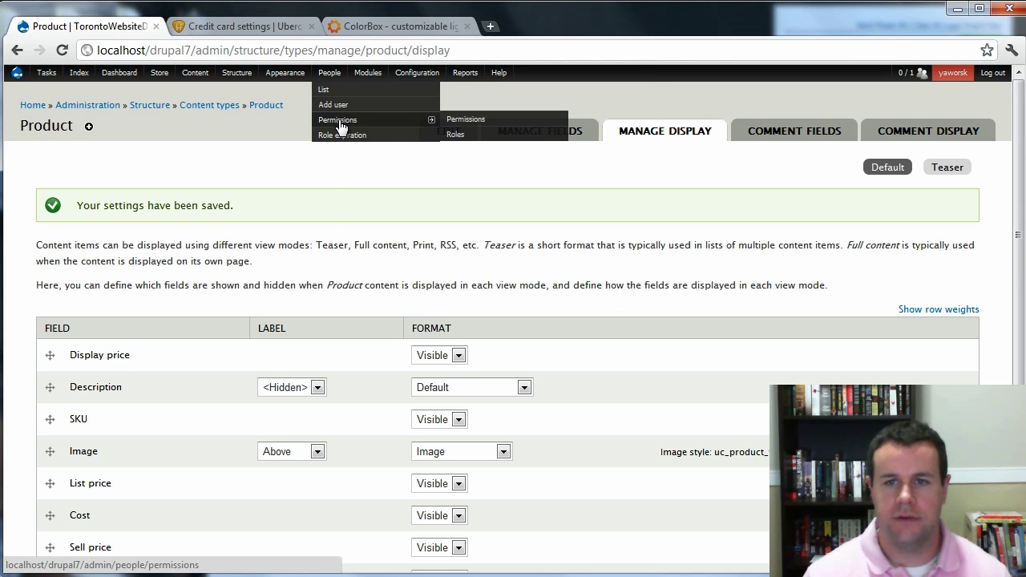
left_click(476, 120)
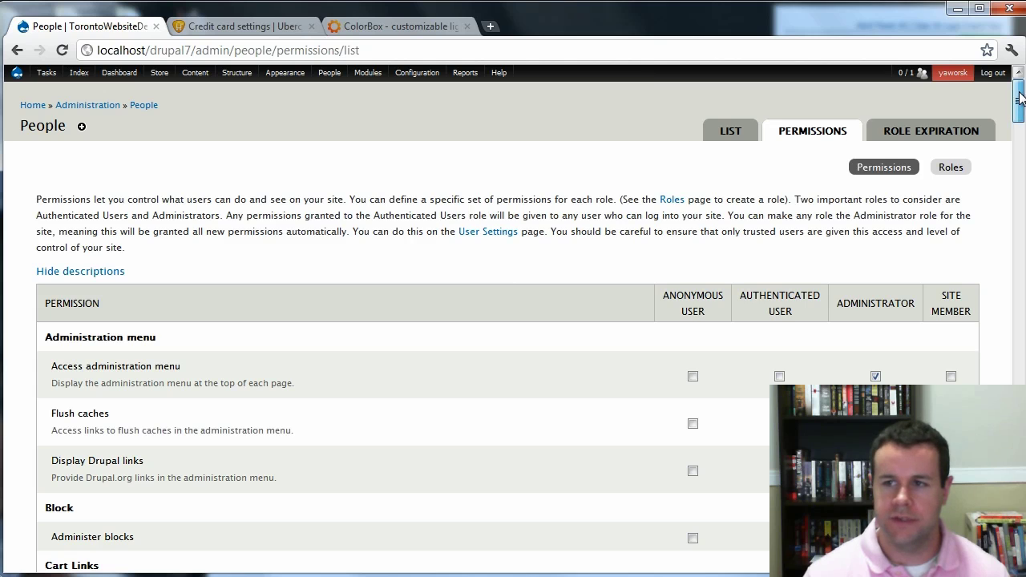
left_click_drag(1018, 104, 1018, 377)
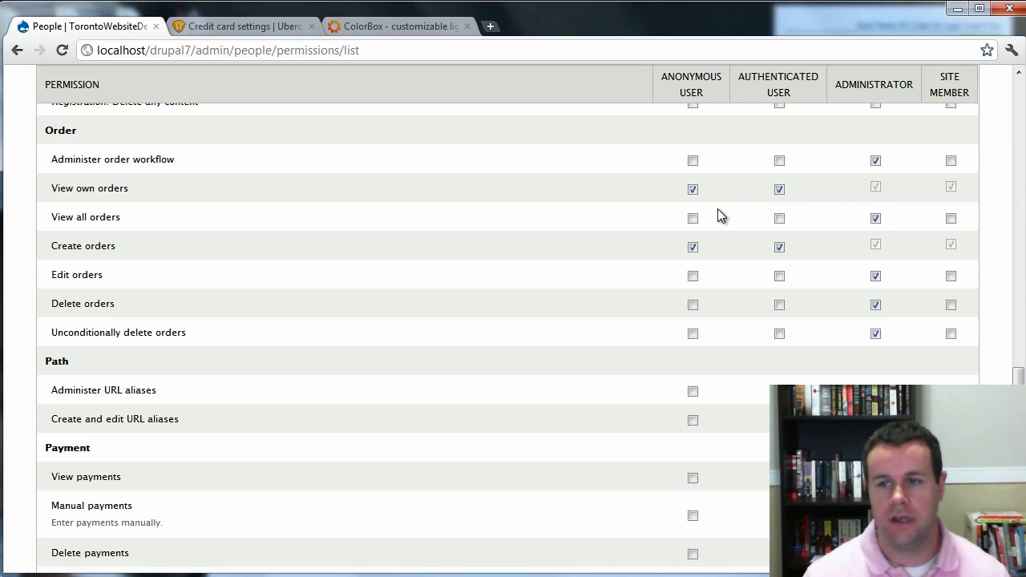
left_click(693, 247)
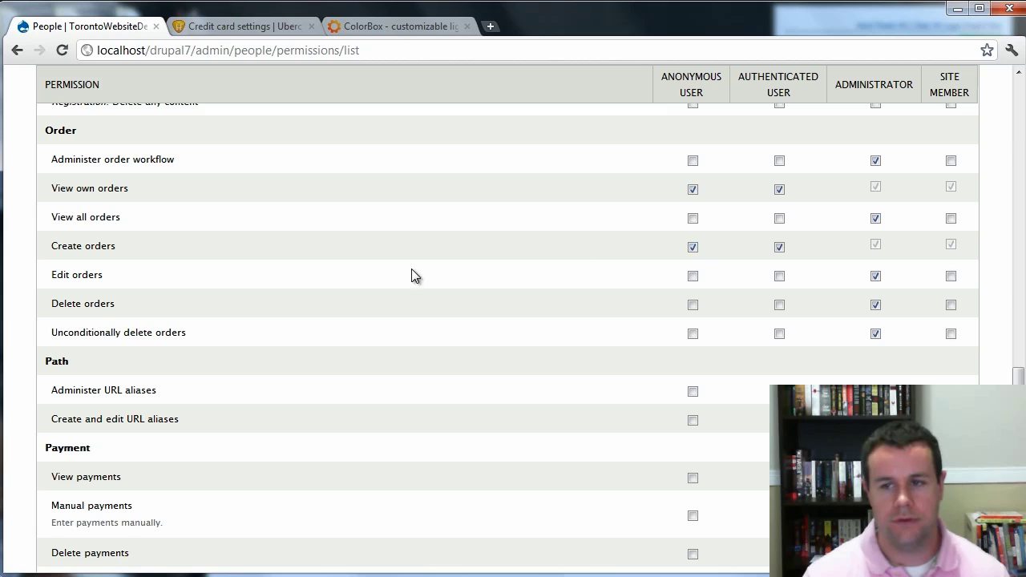
left_click(693, 247)
left_click(779, 275)
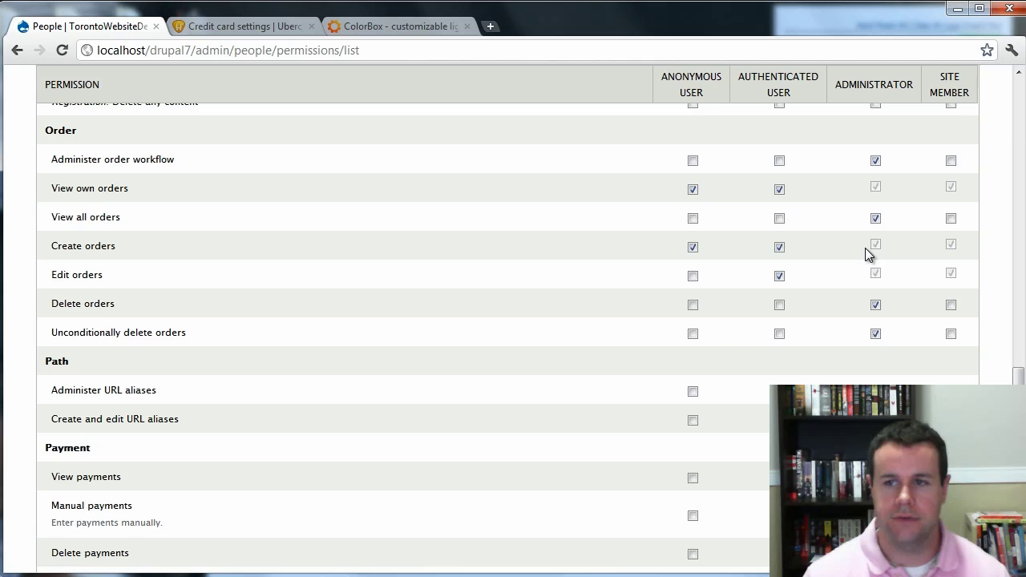
scroll(438, 390, "down", 4)
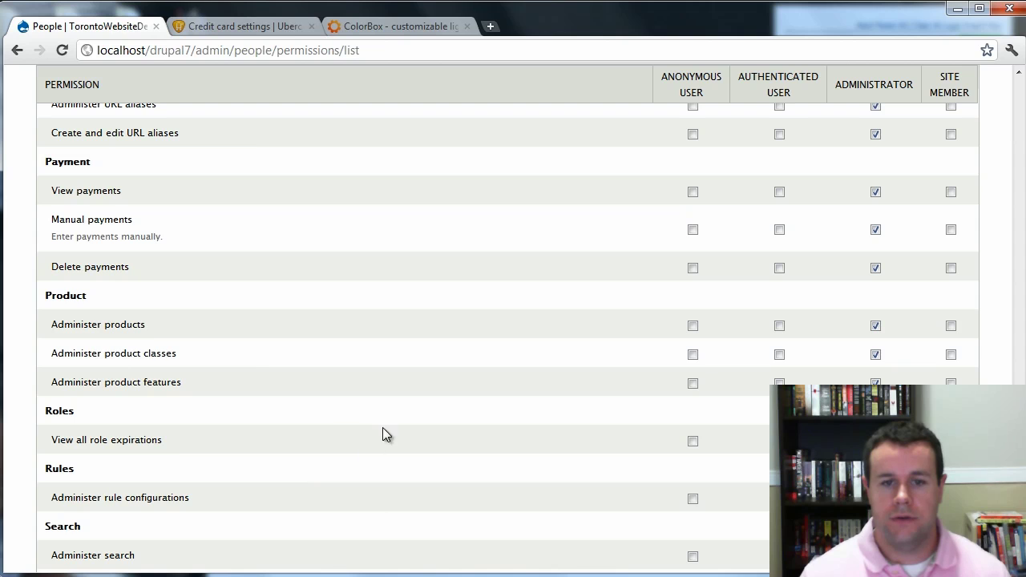
scroll(383, 344, "down", 5)
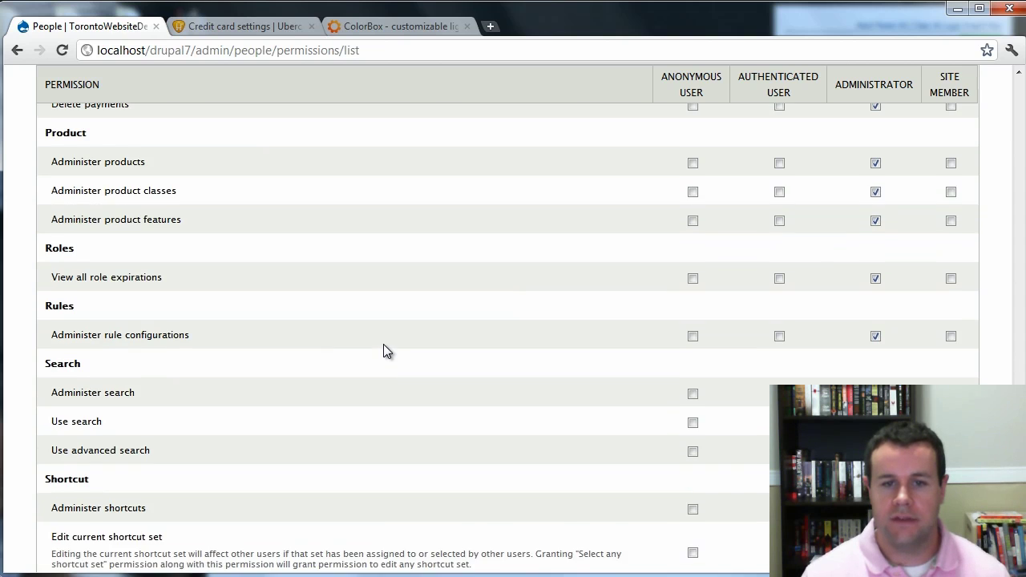
scroll(384, 350, "down", 3)
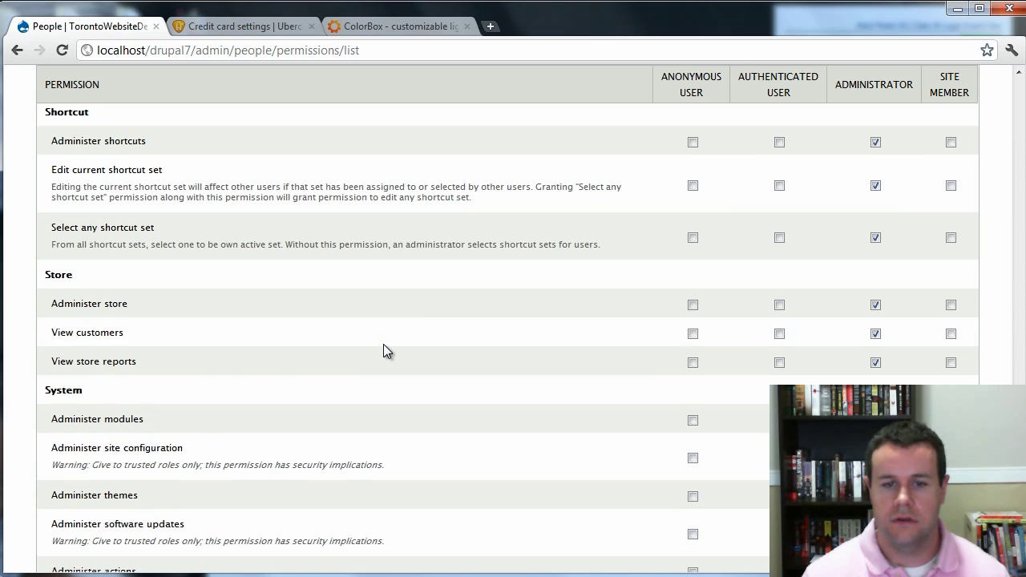
scroll(403, 371, "down", 8)
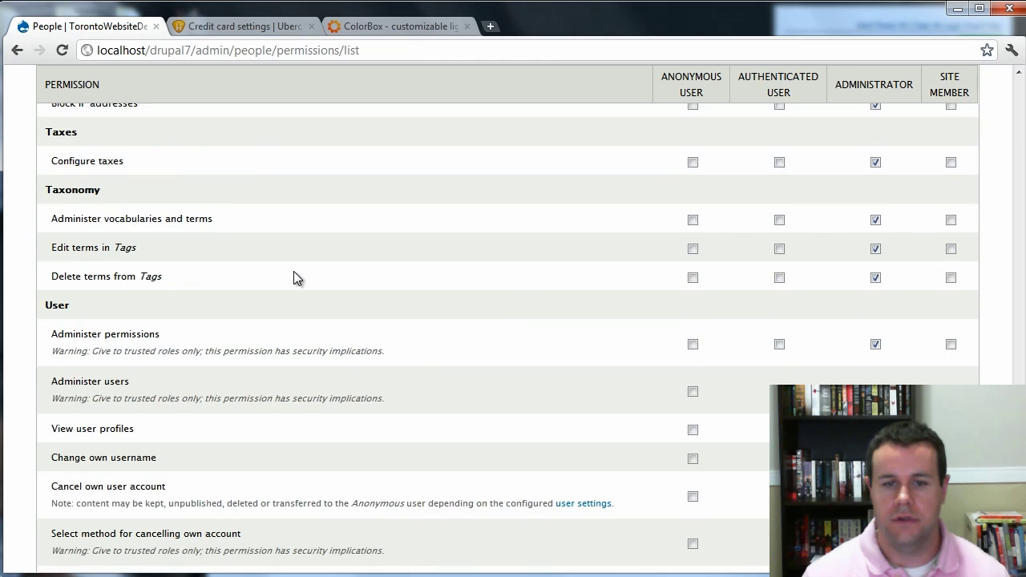
scroll(293, 278, "down", 3)
left_click(117, 519)
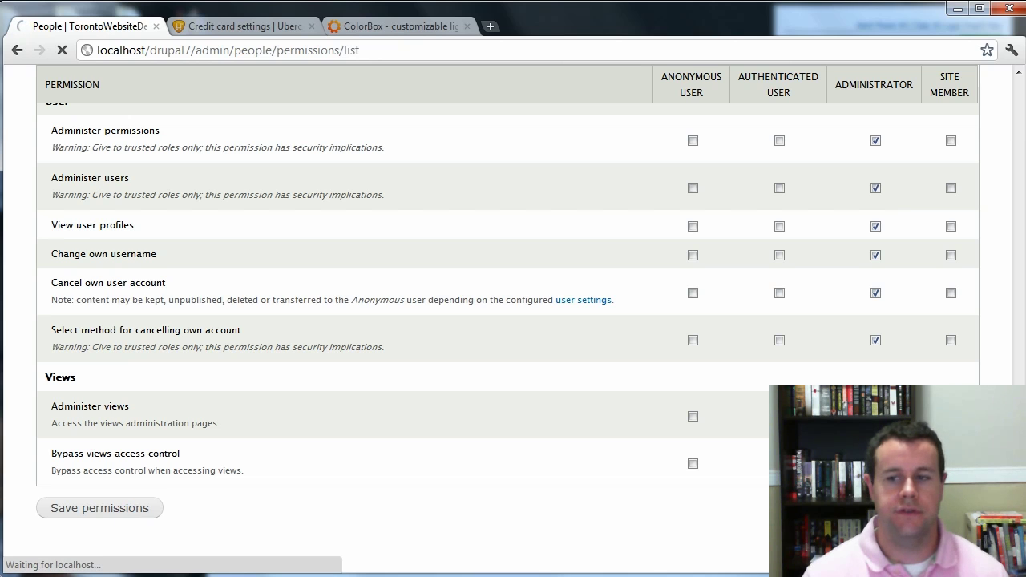
scroll(507, 321, "up", 10)
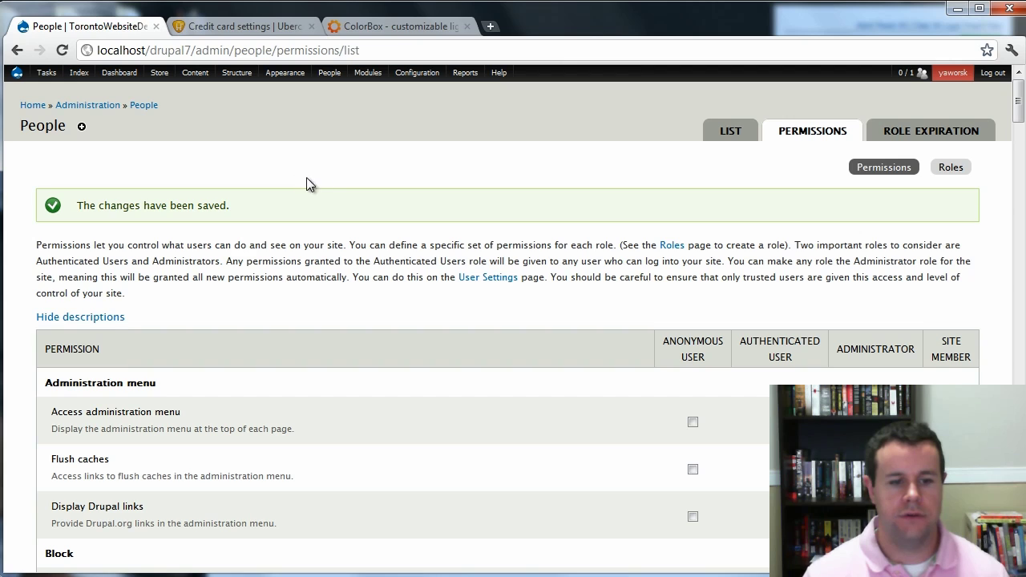
Start a new Product named 'Site Membership' with a short membership description for the sandbox site.
mouse_move(192, 78)
left_click(30, 108)
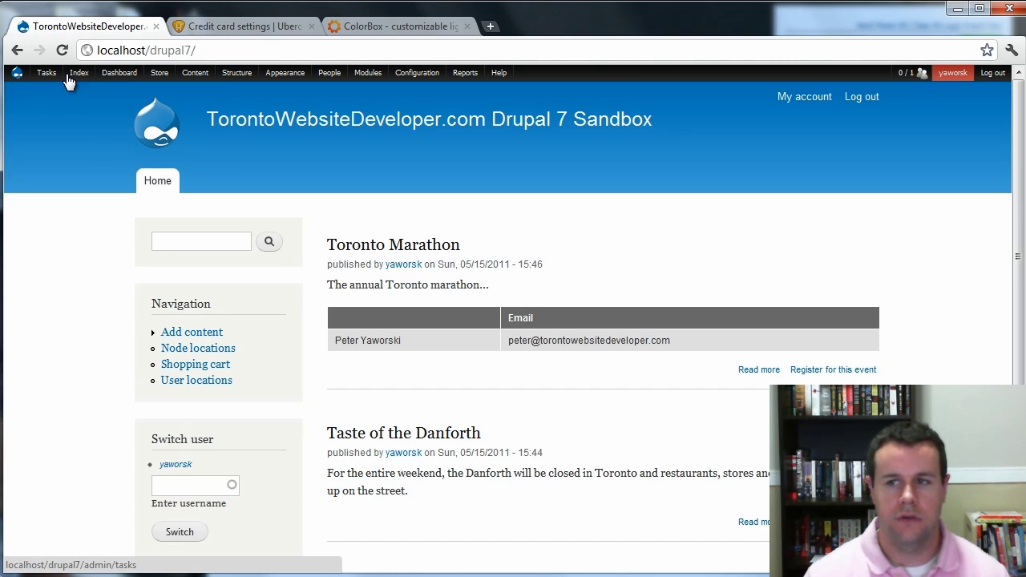
mouse_move(196, 78)
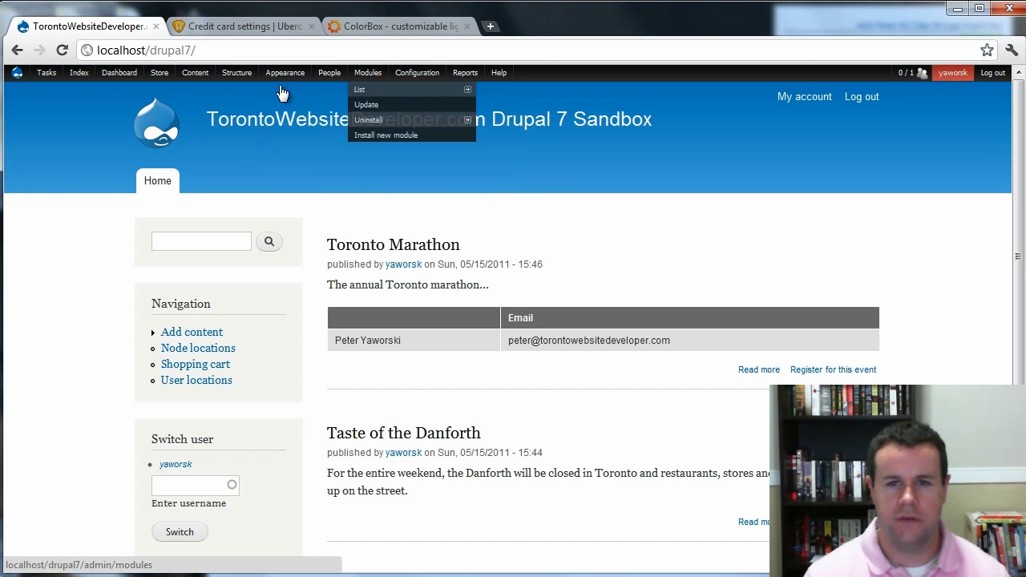
left_click(219, 335)
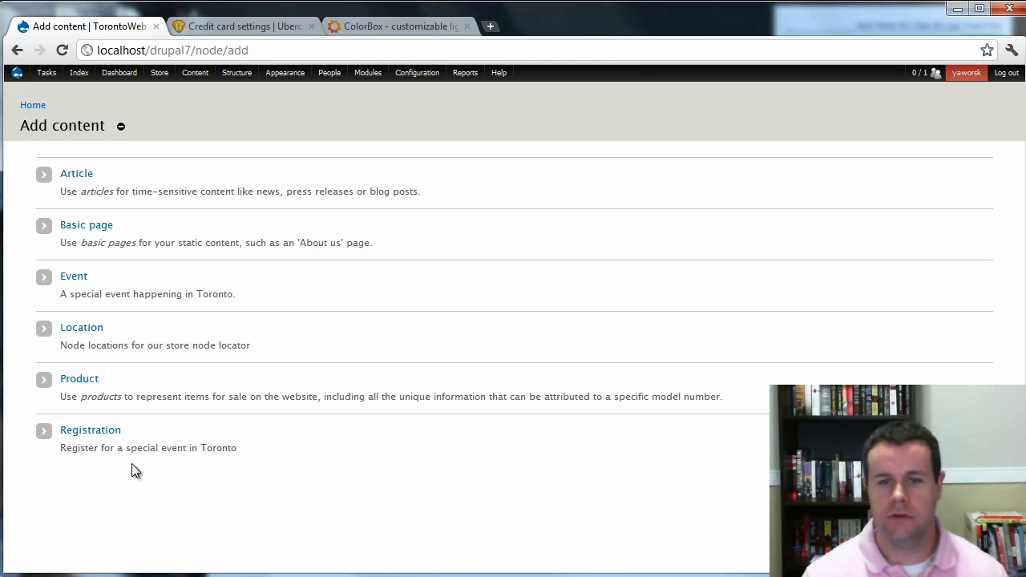
left_click(75, 384)
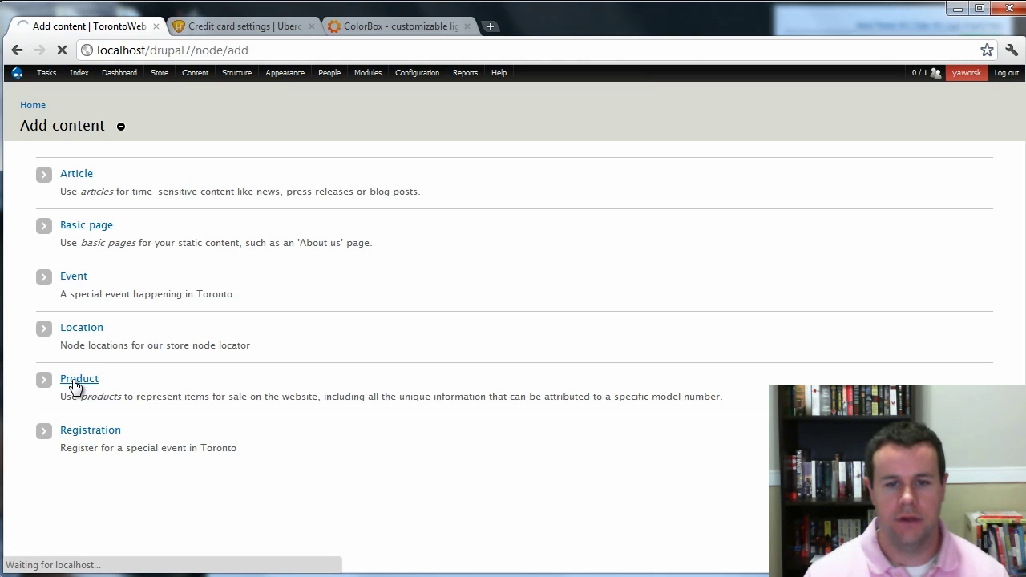
left_click(123, 186)
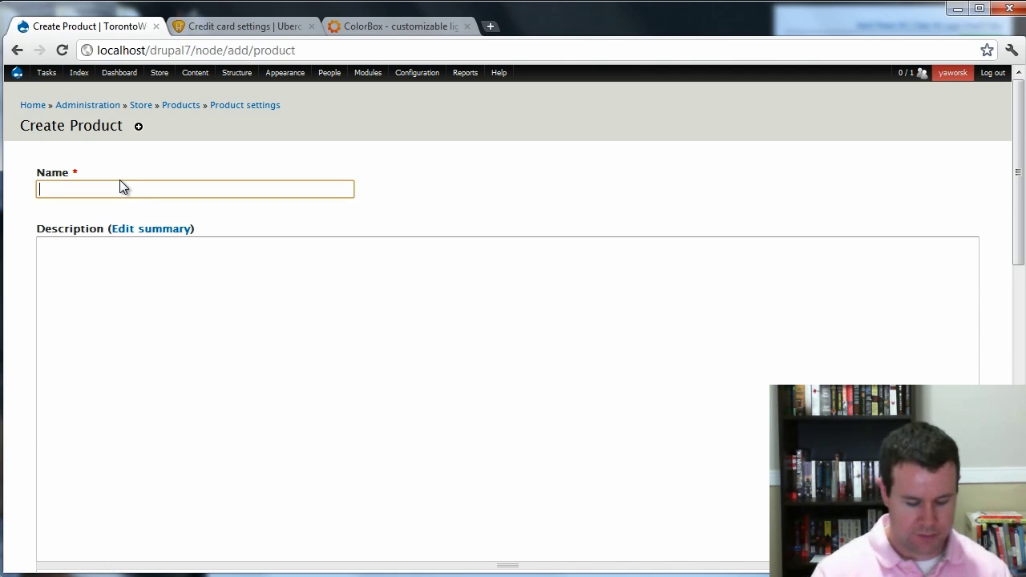
type("Site Member")
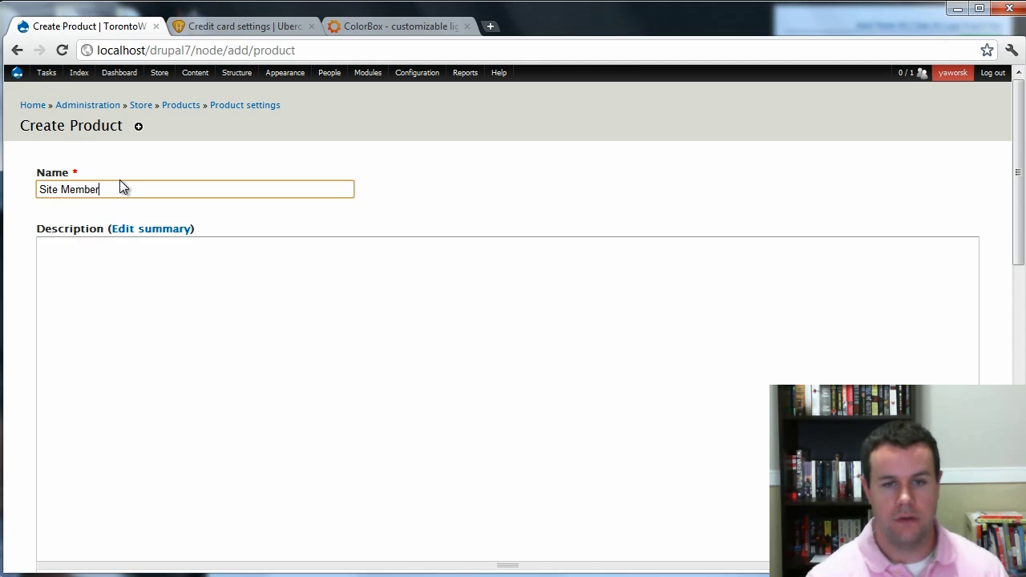
type("ship")
key("Tab")
key("Tab")
type("Member")
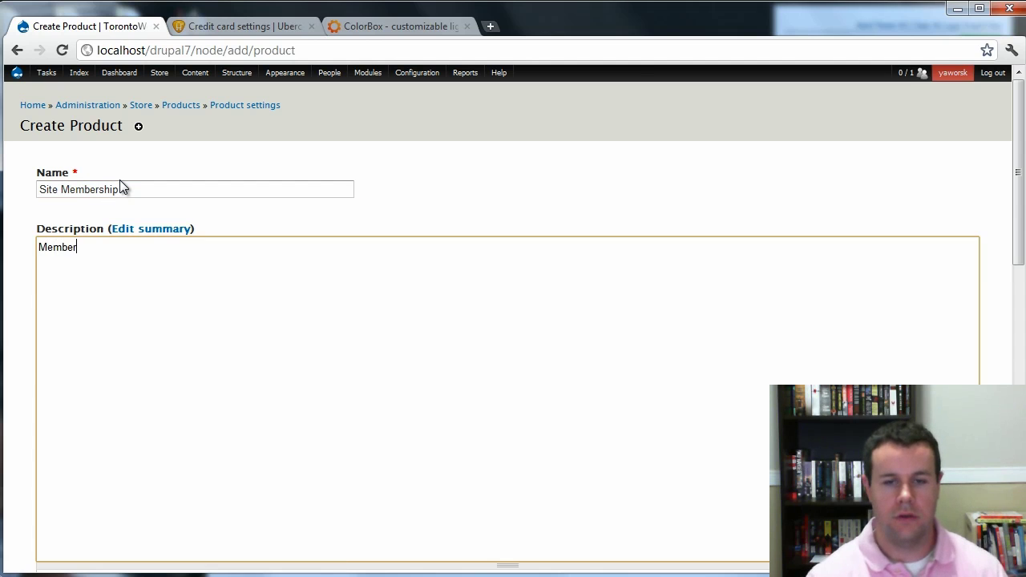
type("hsip f")
key("BackSpace")
key("BackSpace")
key("BackSpace")
key("BackSpace")
key("BackSpace")
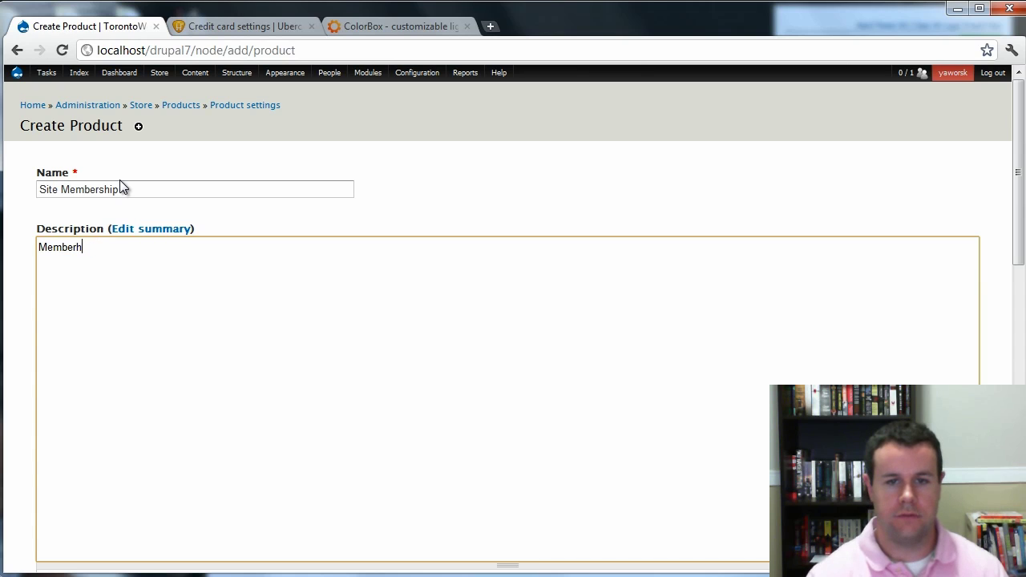
key("BackSpace")
type("ship to p")
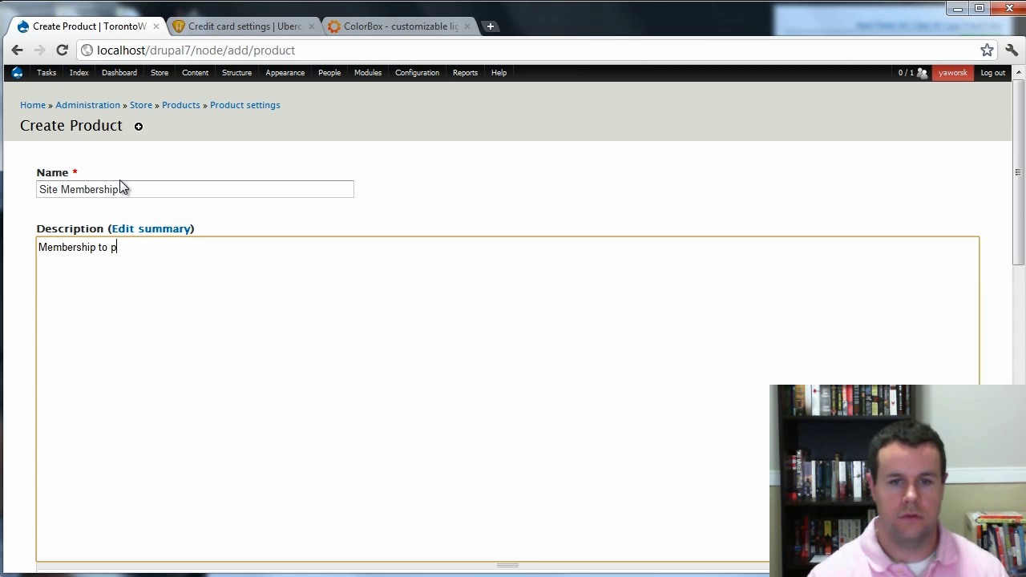
type("ete's awe")
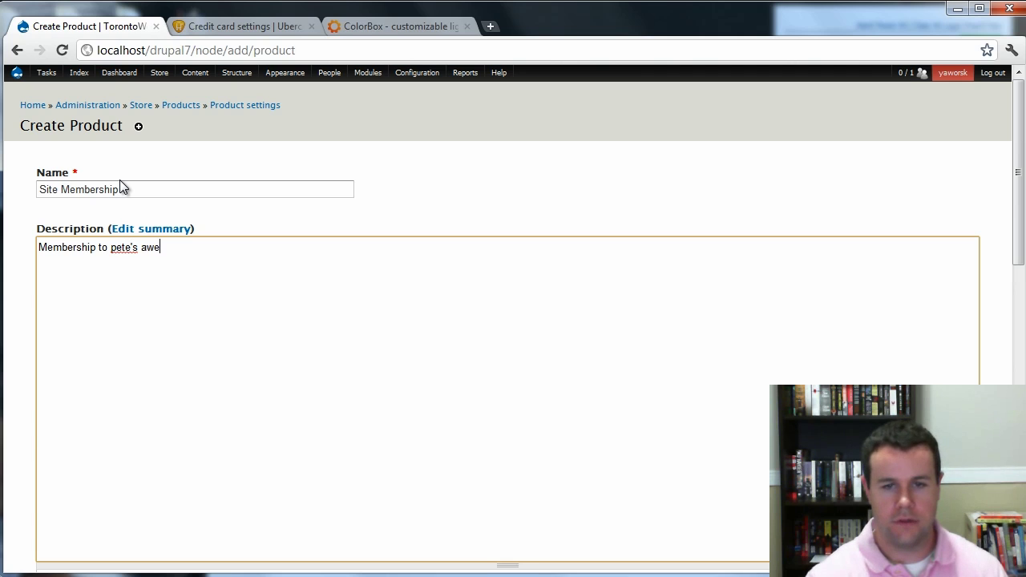
type("some d7 ds")
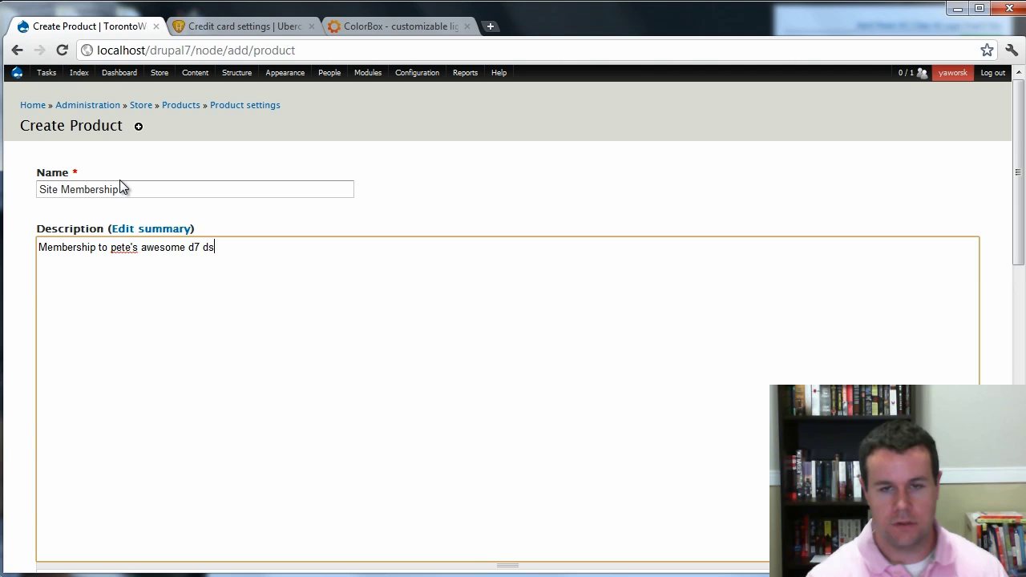
key("BackSpace")
key("BackSpace")
type("sandbox.")
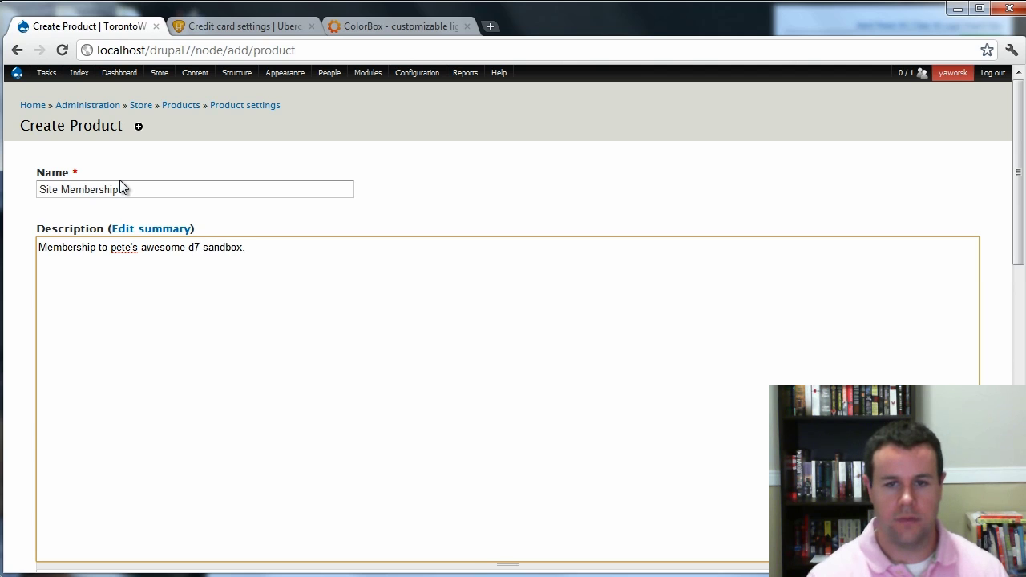
Upload the photo DSC04194.JPG from Pictures > Dogs as the product image.
scroll(120, 187, "down", 3)
scroll(120, 186, "down", 2)
left_click(113, 395)
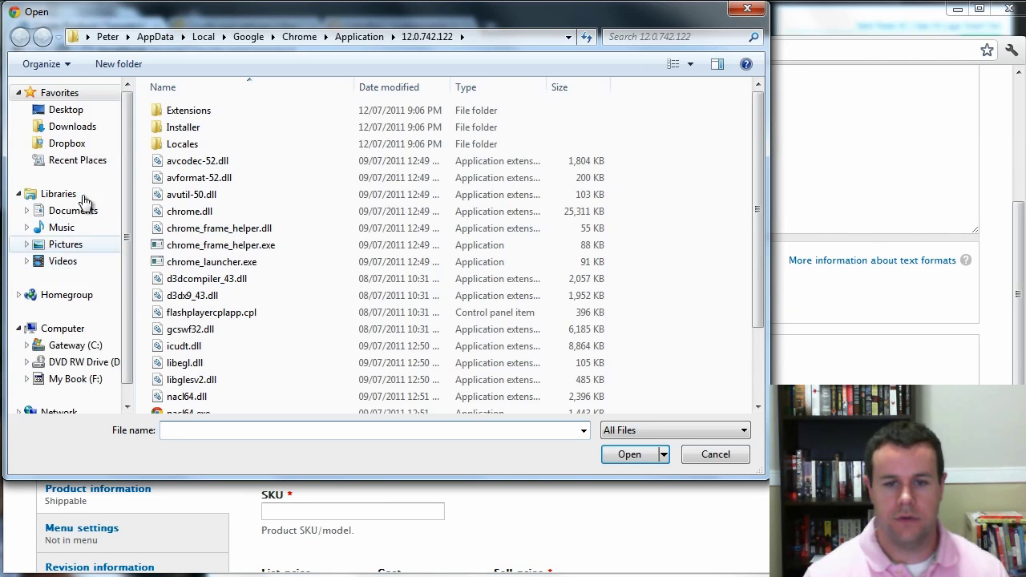
left_click(65, 244)
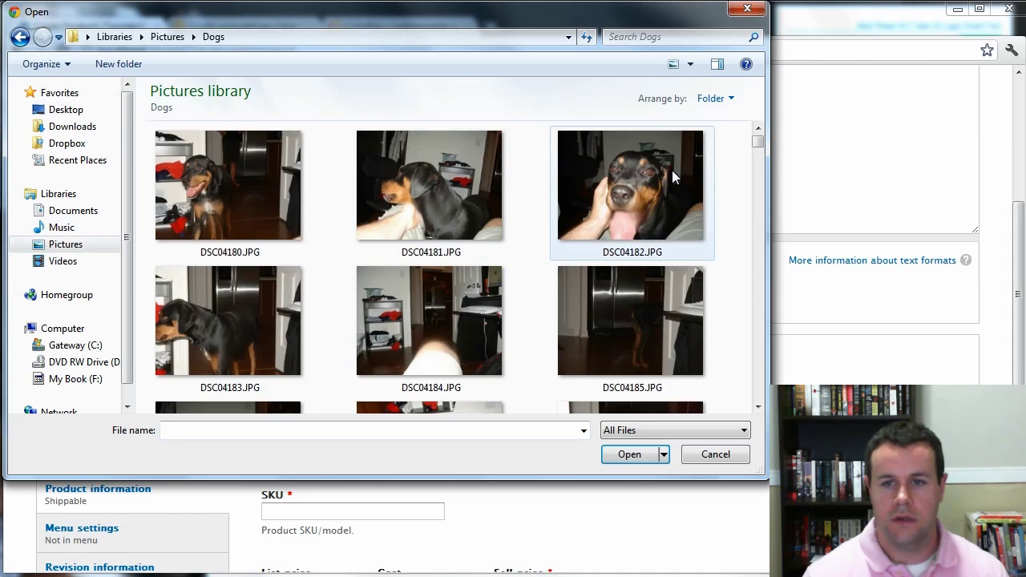
scroll(674, 168, "down", 5)
left_click(617, 225)
double_click(617, 225)
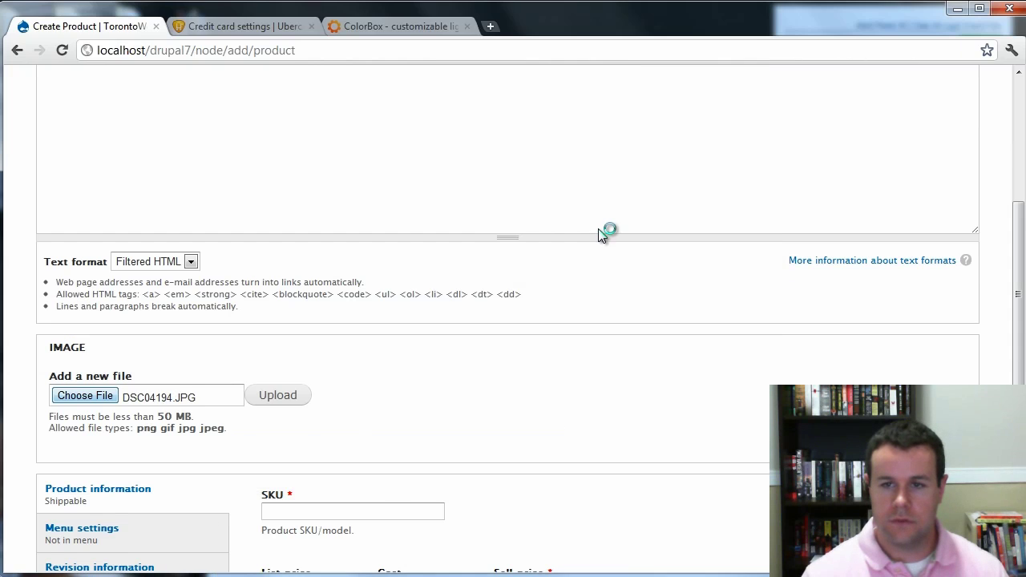
left_click(296, 396)
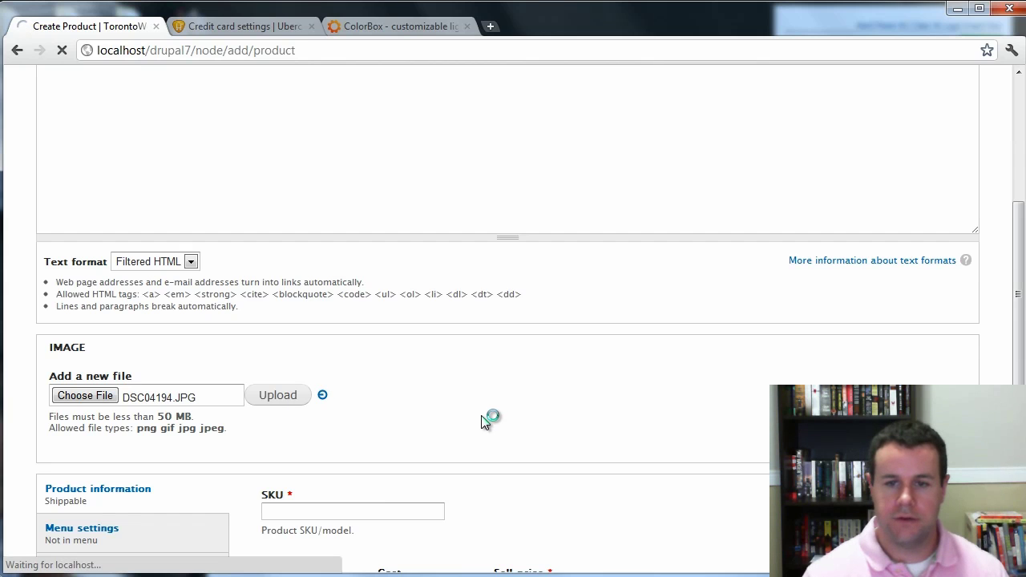
Set SKU Membership and sell price 99.99, then save and continue.
scroll(526, 415, "down", 3)
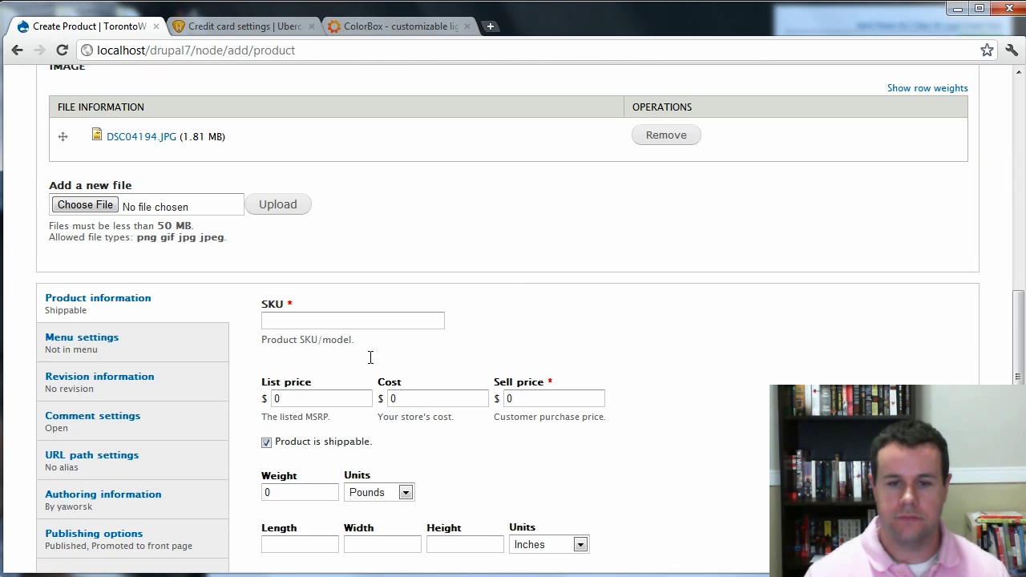
left_click(343, 321)
type("Membership")
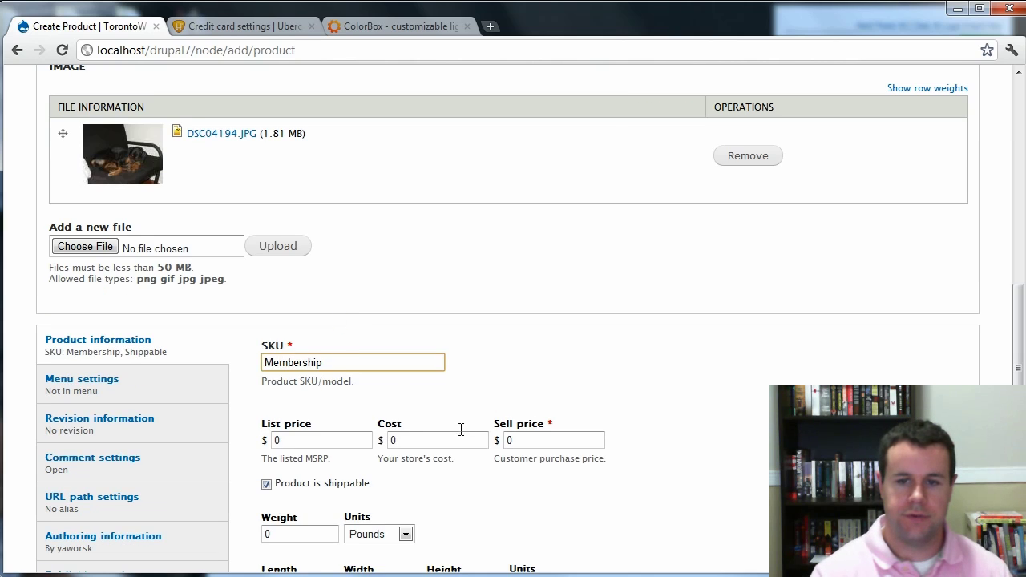
left_click(549, 443)
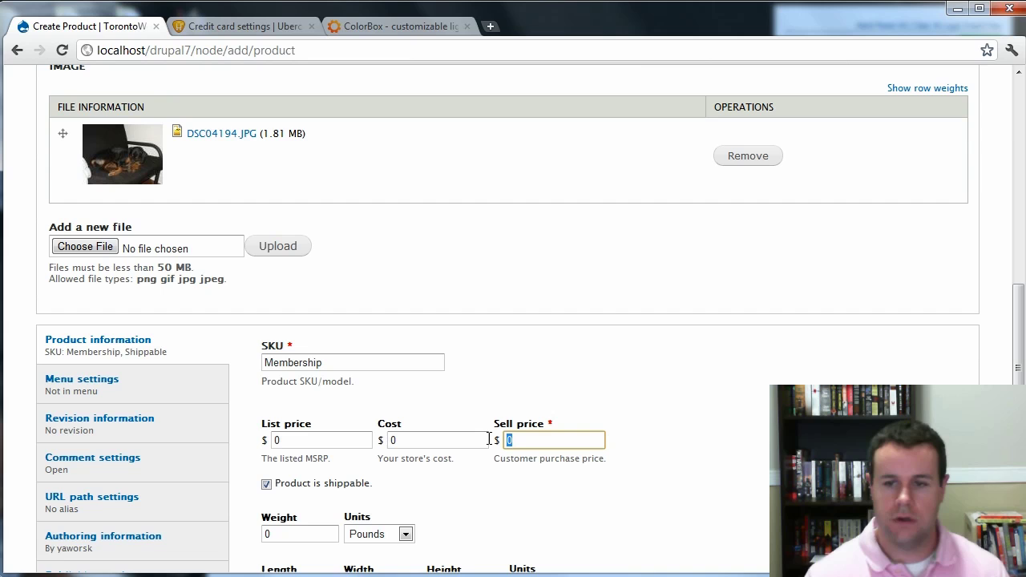
key("BackSpace")
type("99.99")
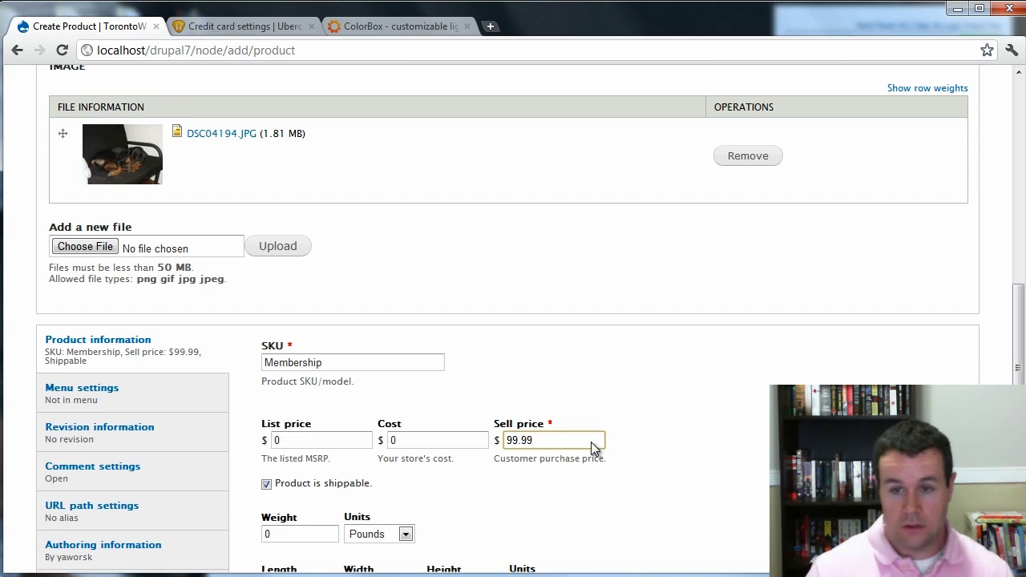
left_click(736, 413)
scroll(654, 410, "down", 3)
scroll(331, 348, "down", 3)
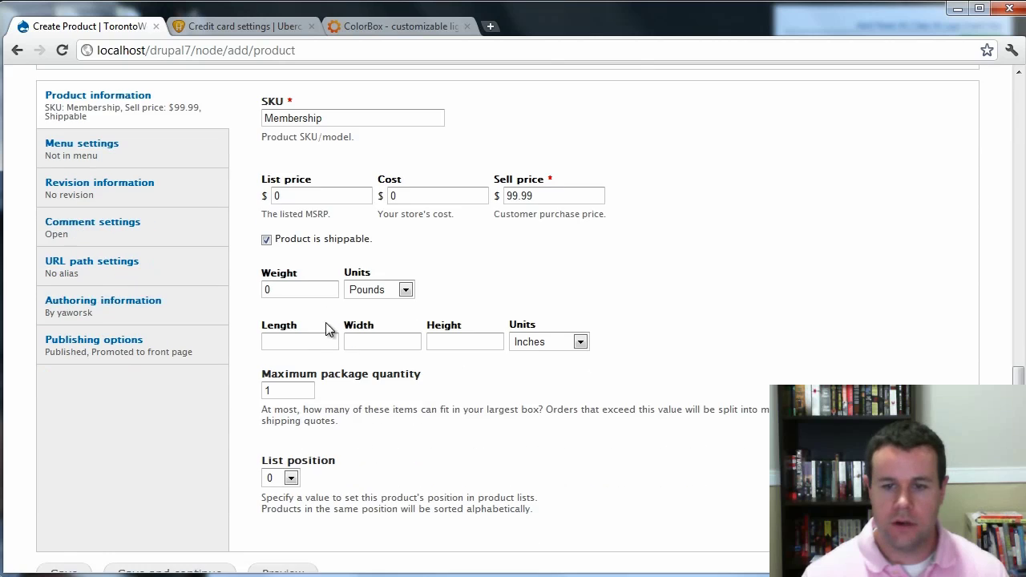
left_click(183, 508)
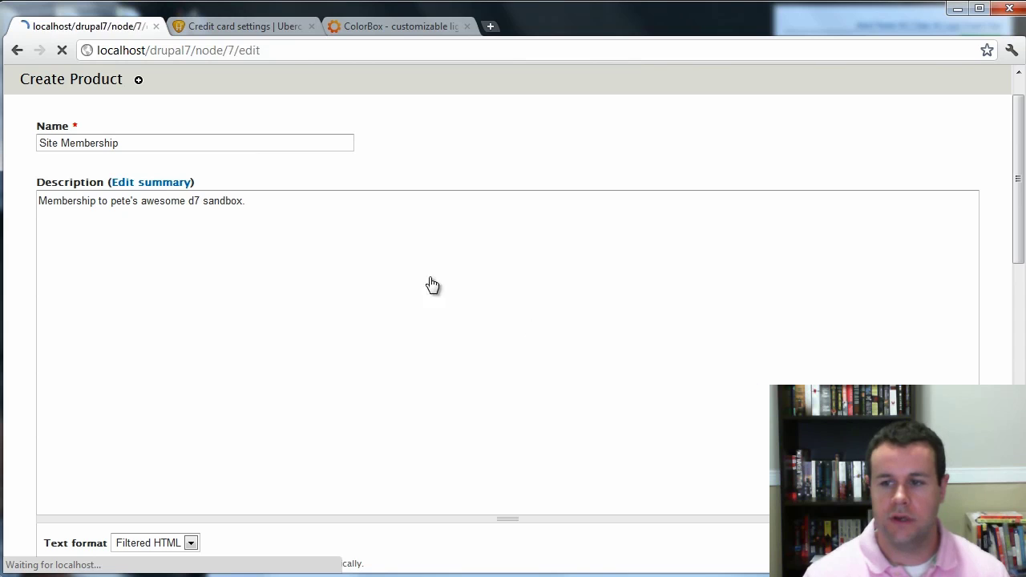
Add a Role assignment product feature for SKU Membership granting Site Member, and save it.
left_click(938, 167)
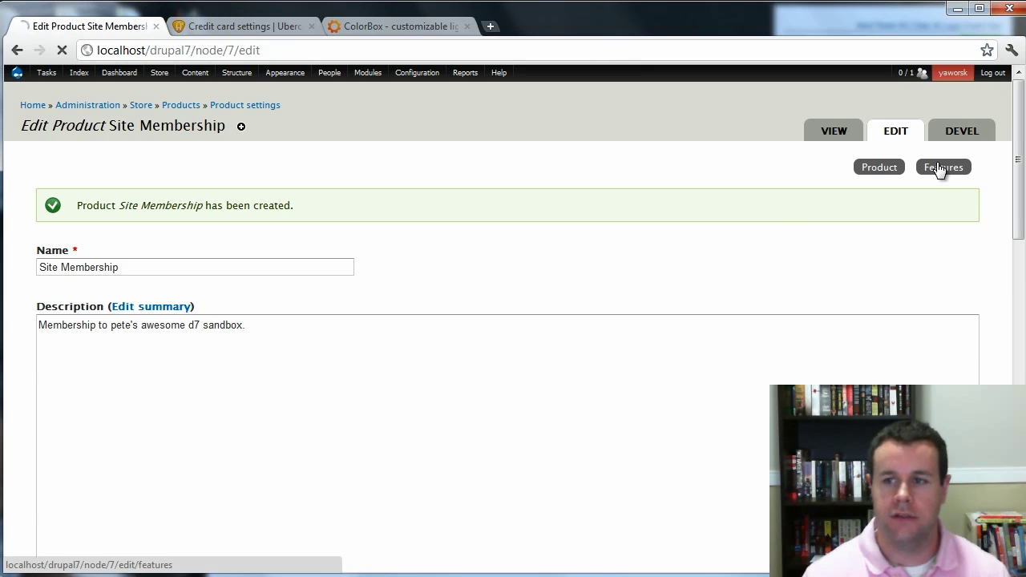
left_click(163, 259)
left_click(200, 290)
left_click(277, 265)
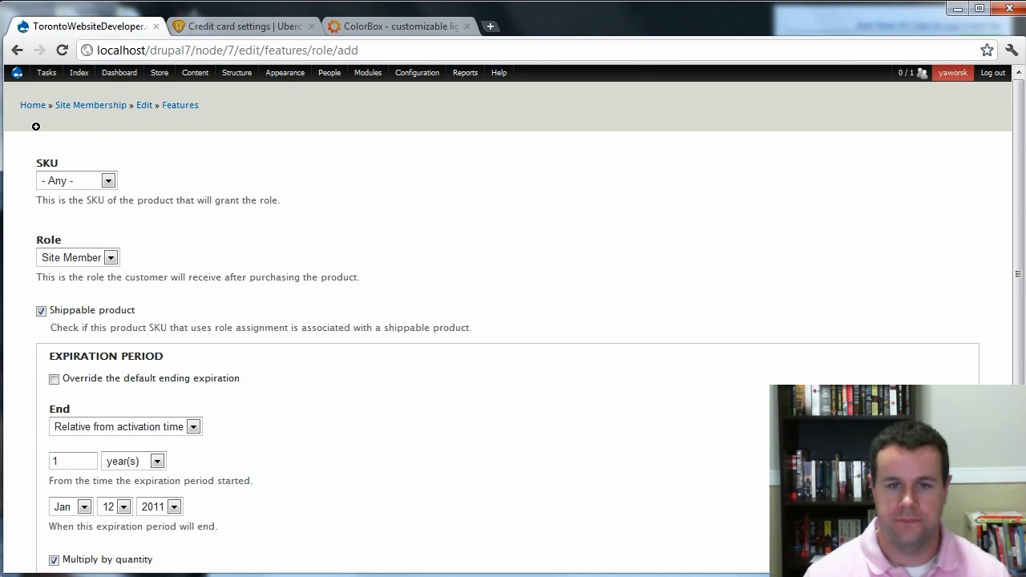
left_click(80, 178)
left_click(80, 210)
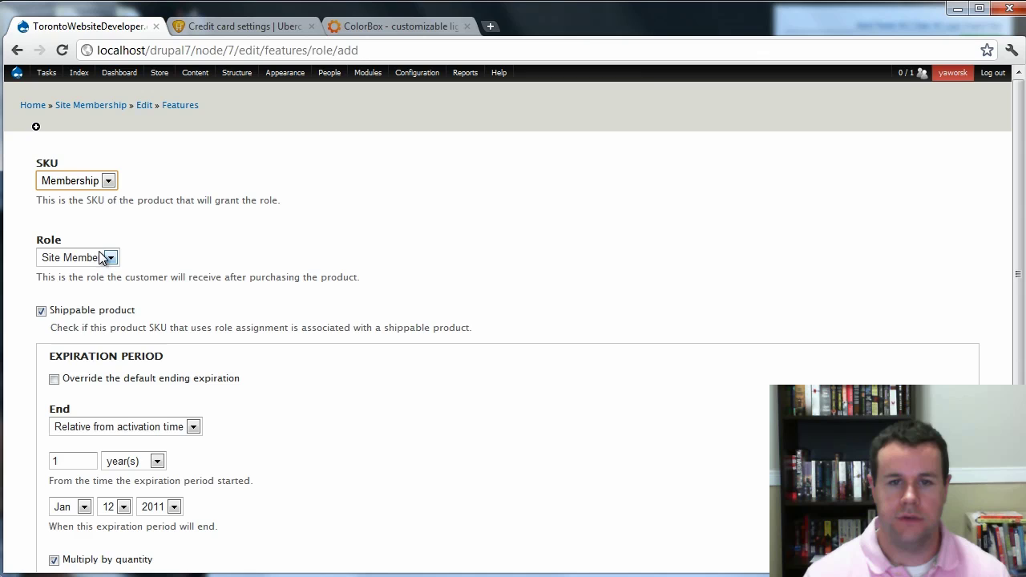
scroll(157, 289, "down", 1)
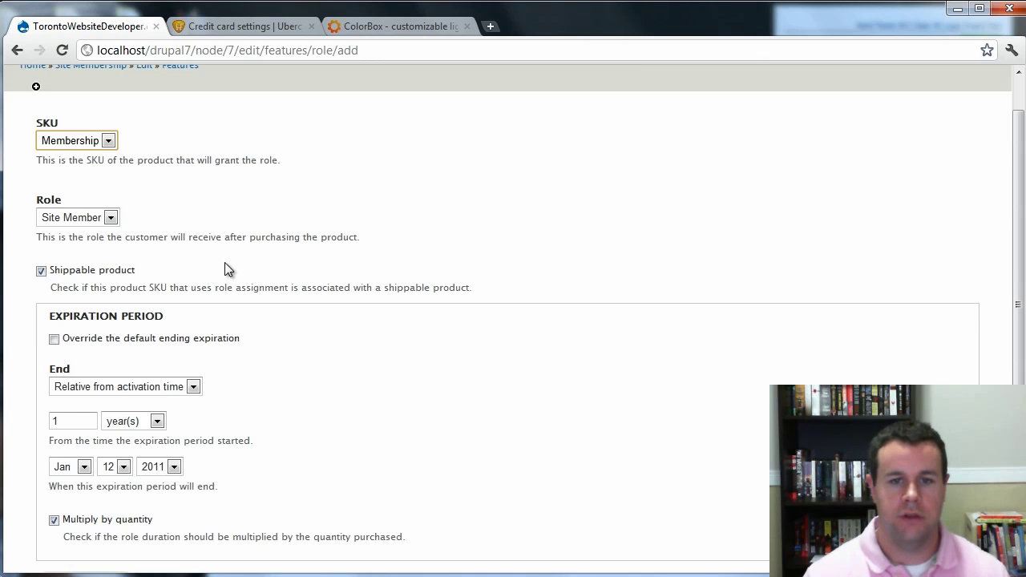
scroll(204, 292, "down", 2)
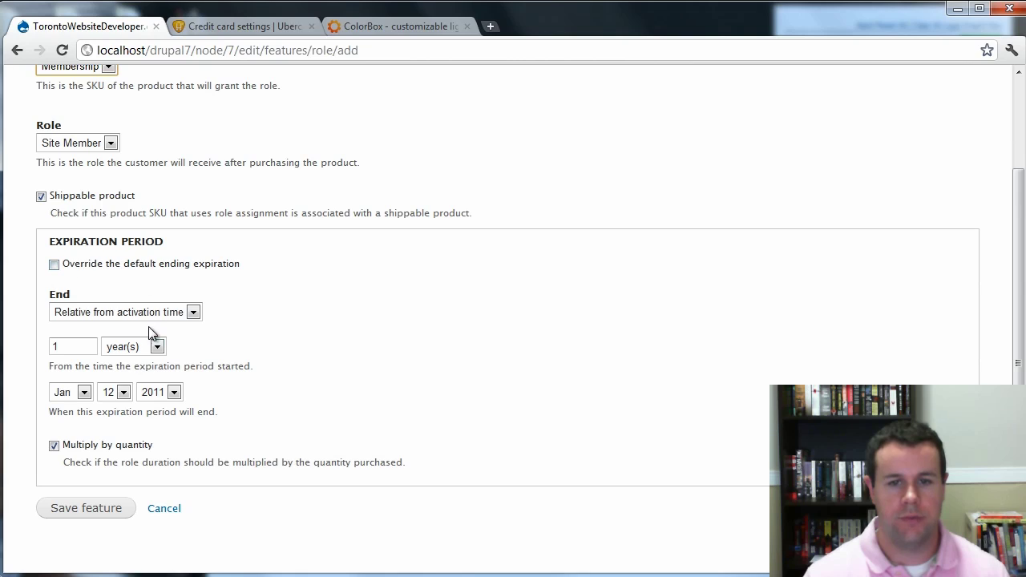
left_click(86, 511)
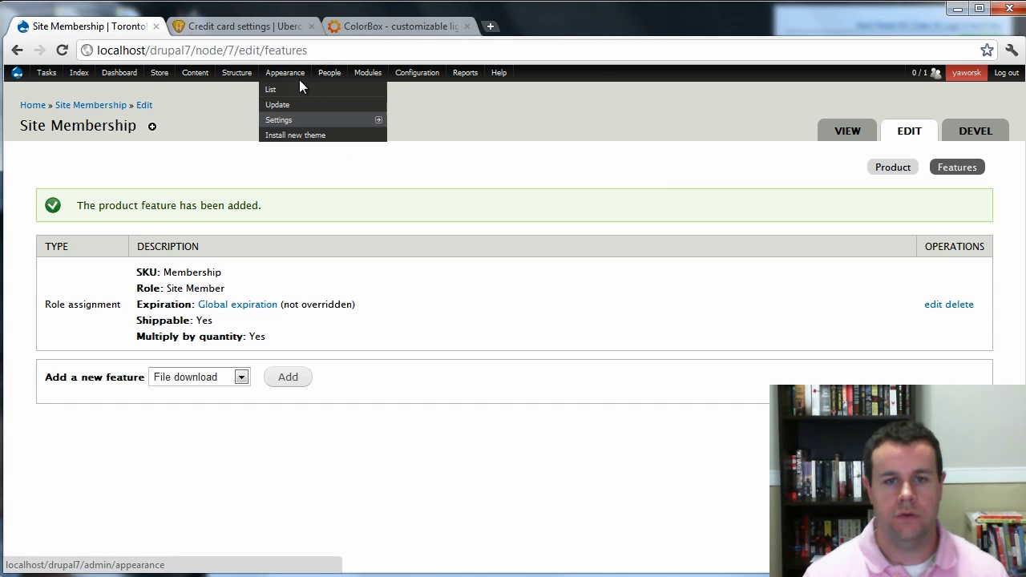
Open Site Membership from Store > Products and check its $99.99 price and photo.
mouse_move(150, 78)
mouse_move(164, 120)
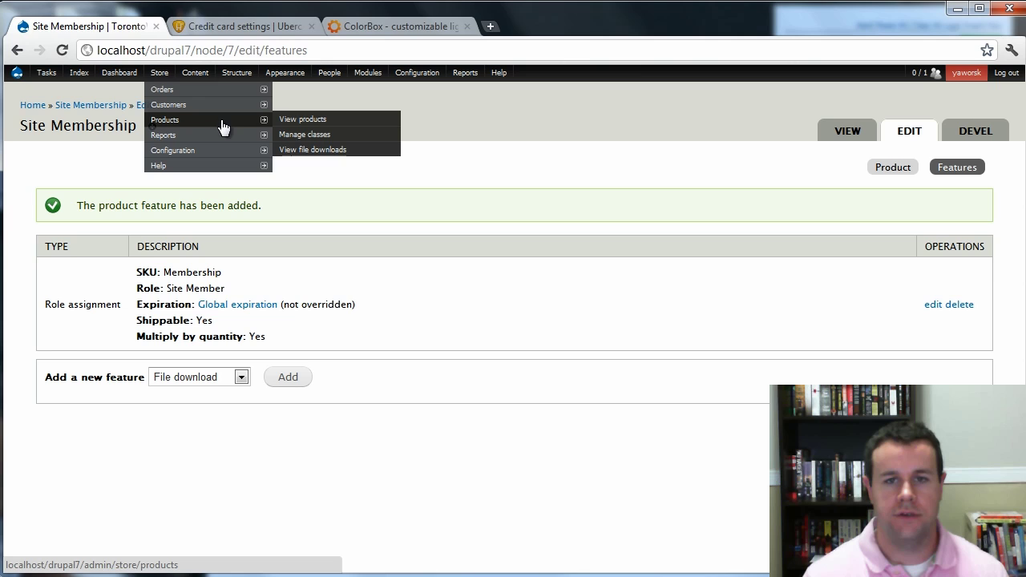
left_click(290, 123)
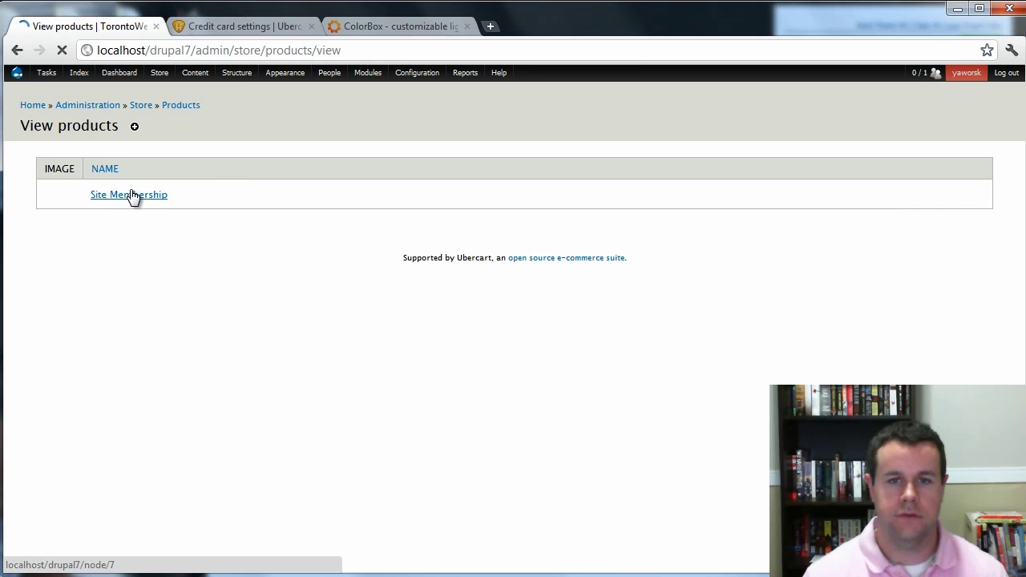
left_click(132, 196)
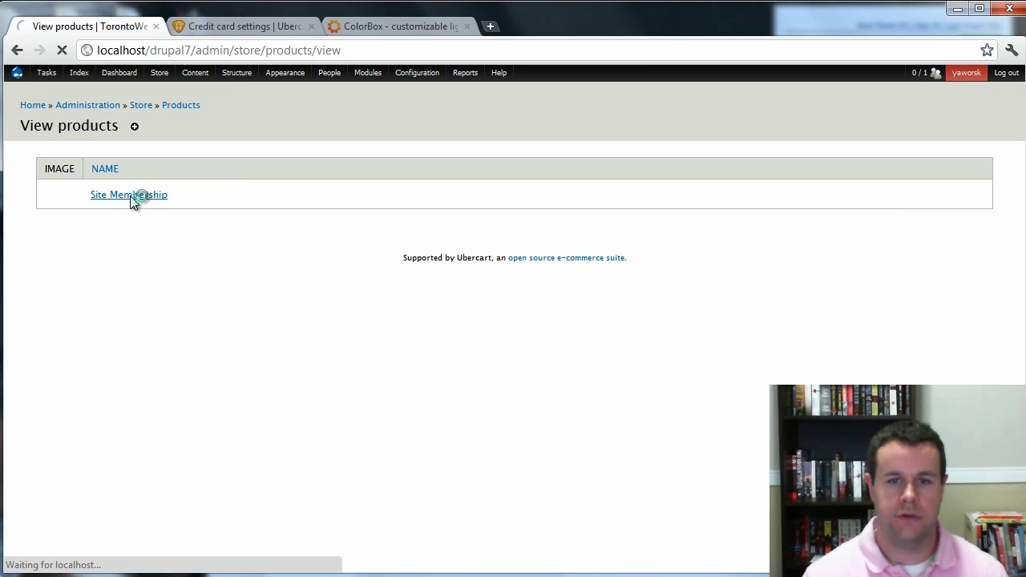
scroll(531, 343, "down", 2)
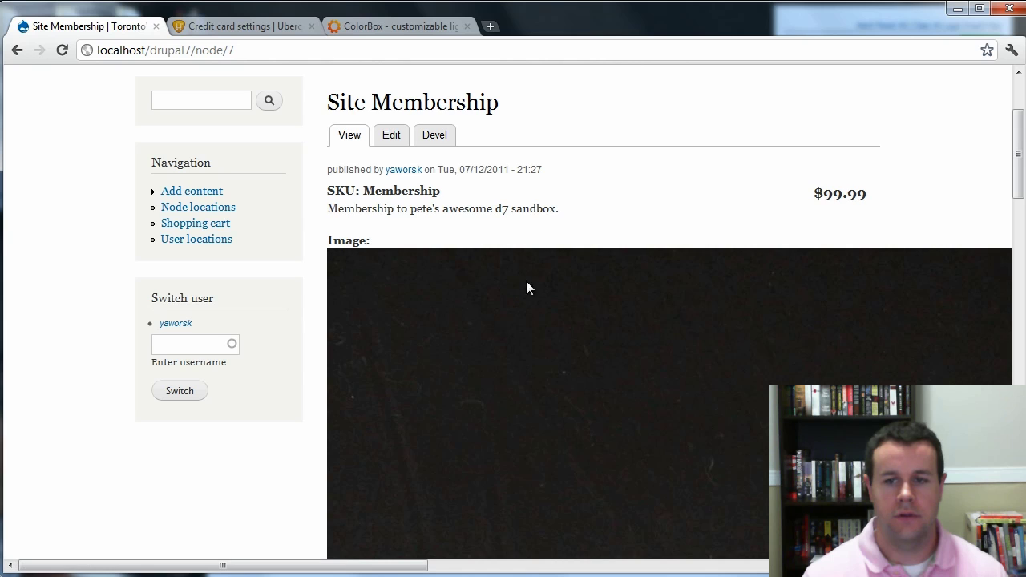
scroll(538, 285, "down", 5)
scroll(561, 304, "down", 3)
scroll(721, 337, "up", 5)
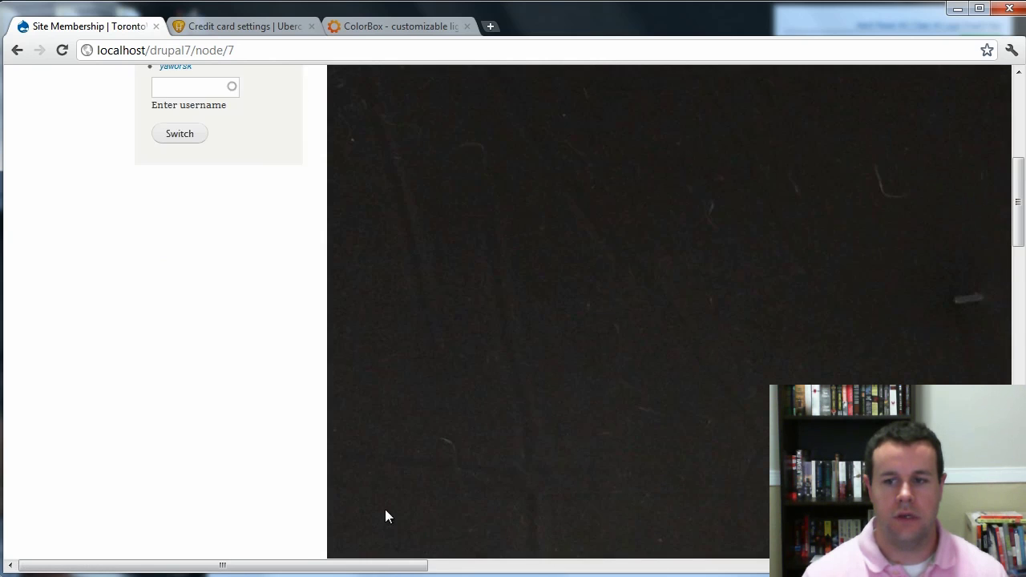
left_click_drag(392, 561, 754, 558)
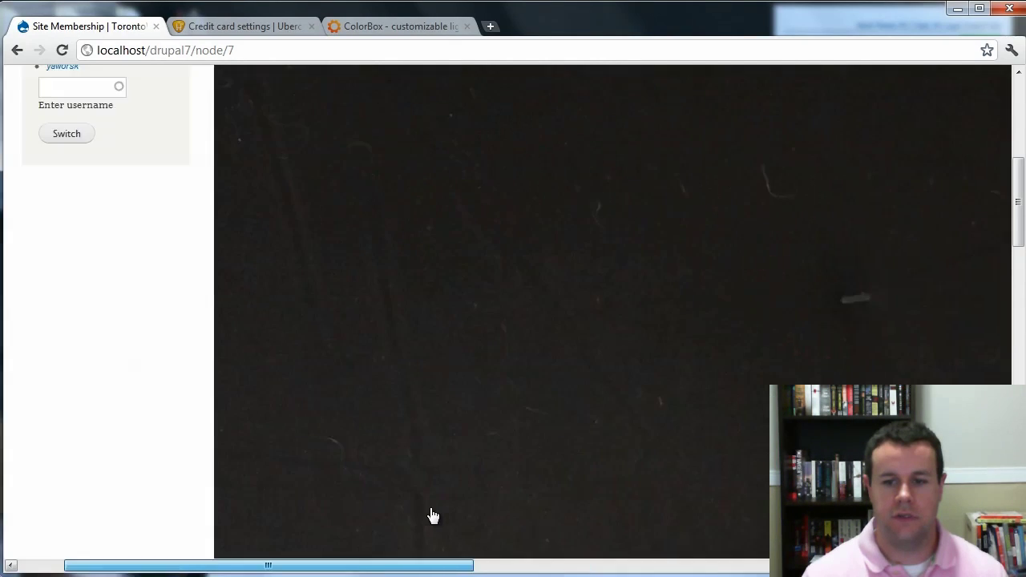
scroll(427, 516, "up", 15)
Set Product Image format to Colorbox with uc_product_list node style and uc_product_full popup style, then save.
mouse_move(176, 85)
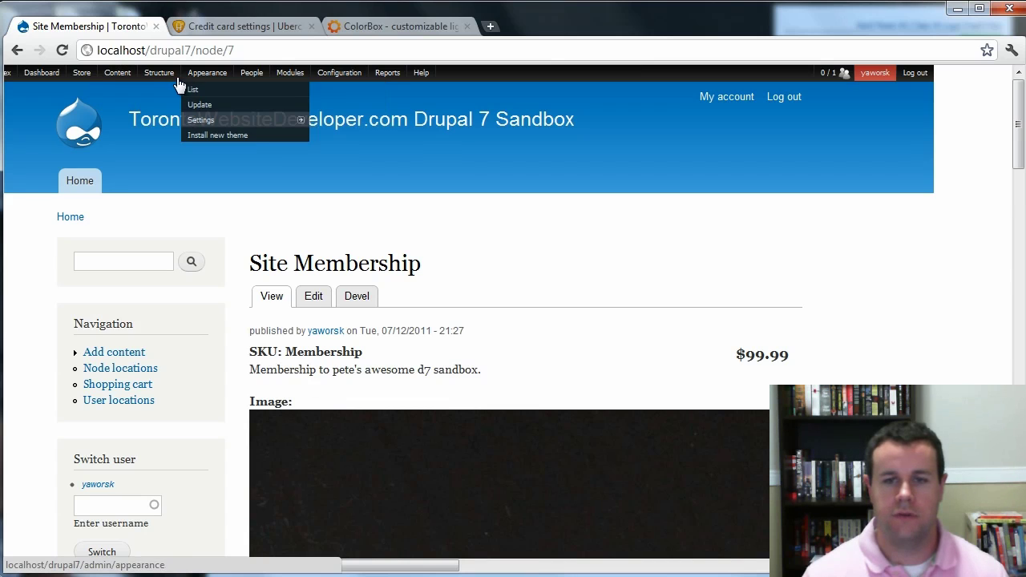
mouse_move(291, 122)
mouse_move(313, 183)
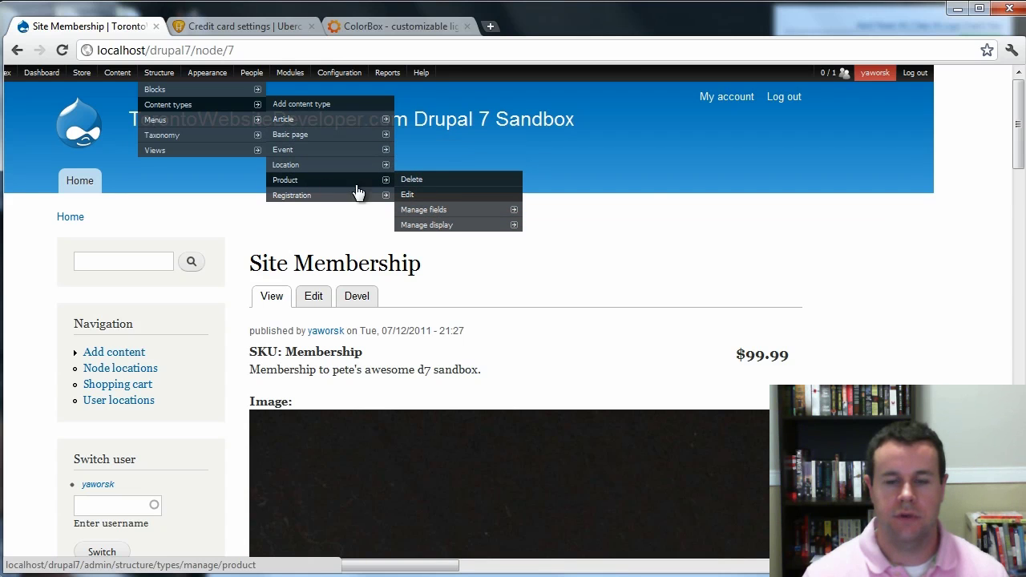
left_click(454, 231)
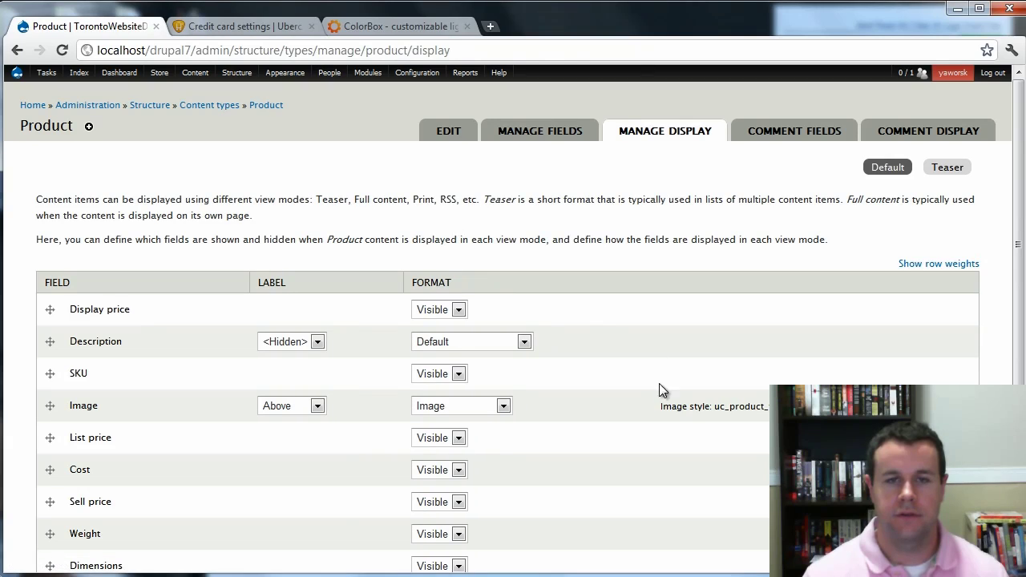
left_click(477, 406)
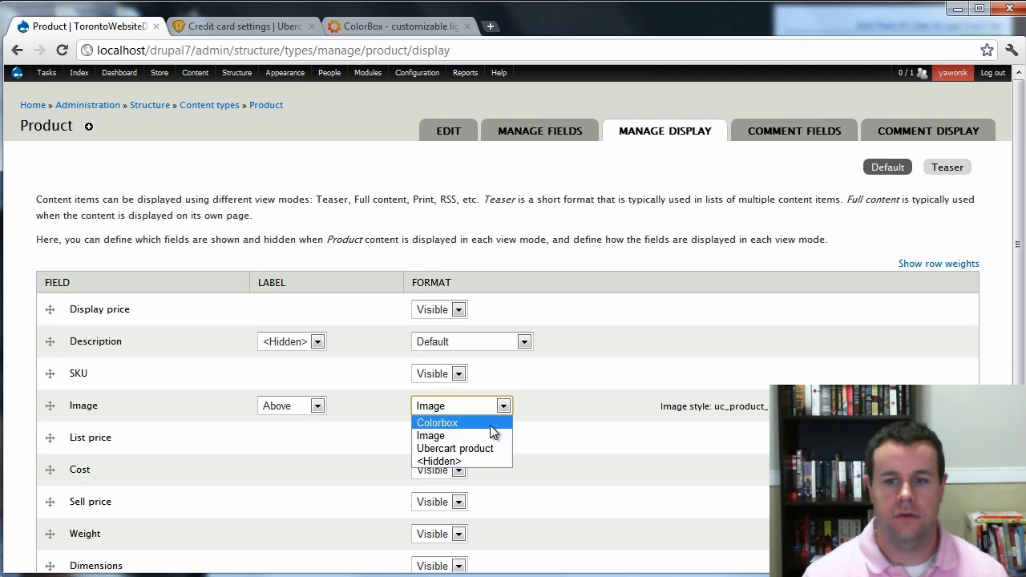
left_click(490, 425)
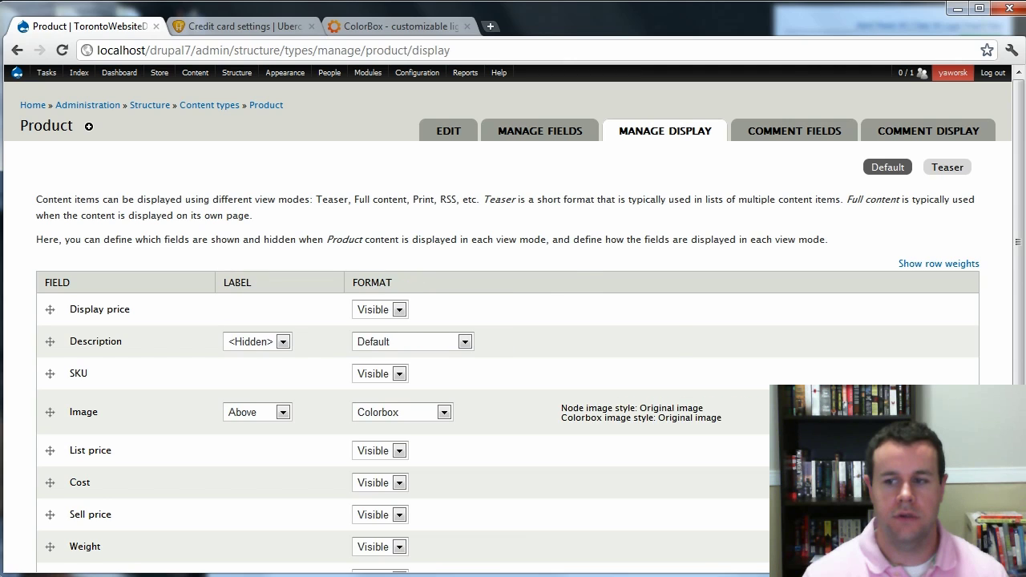
left_click(654, 446)
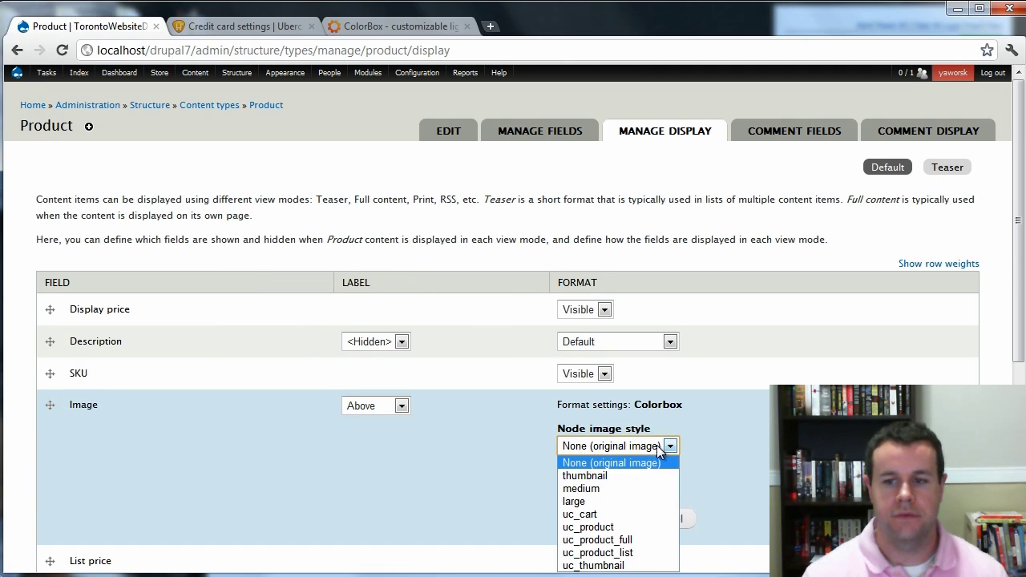
left_click(643, 552)
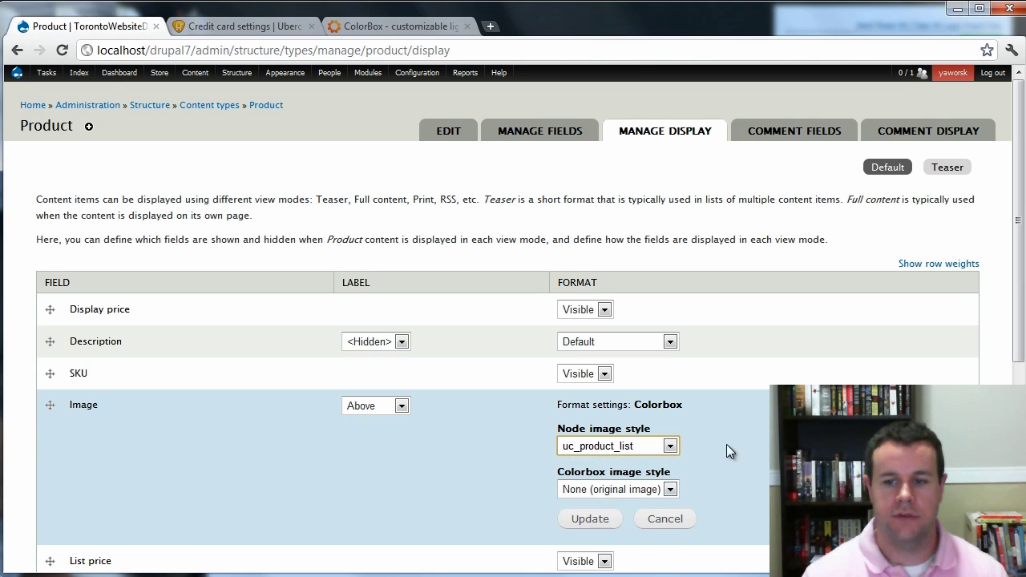
left_click(671, 491)
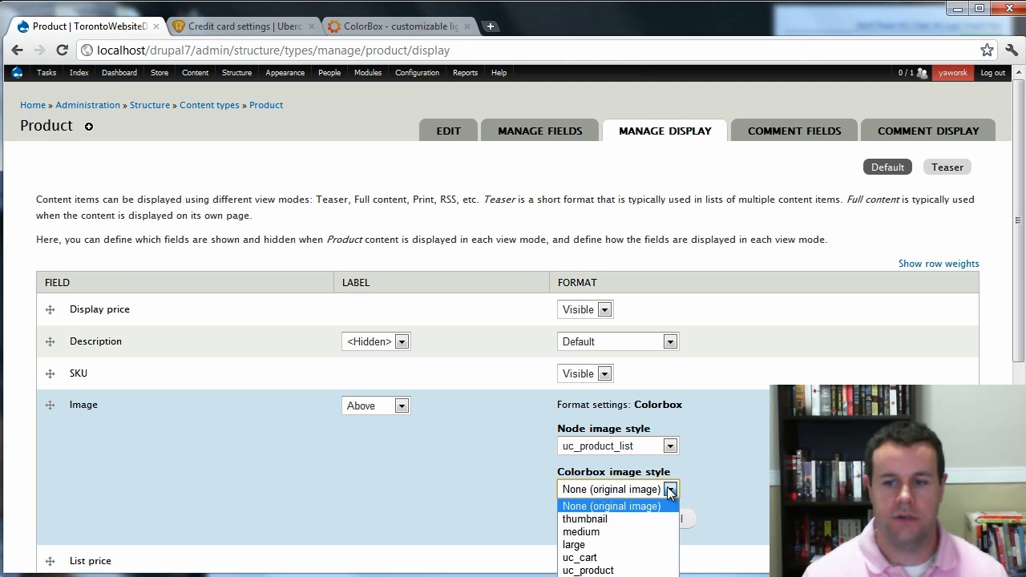
left_click(633, 575)
left_click(590, 519)
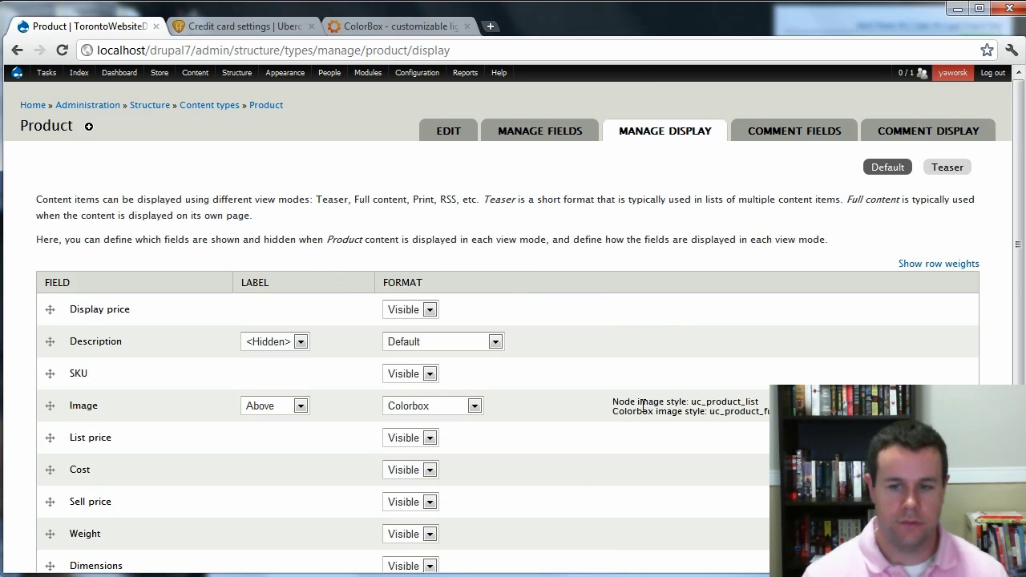
scroll(593, 465, "down", 3)
left_click(81, 514)
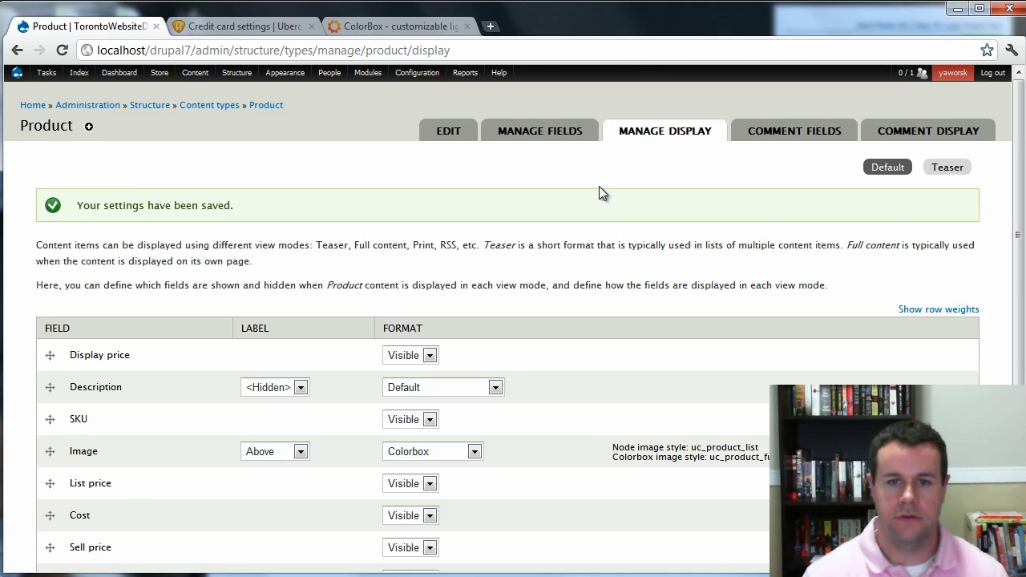
Return to the front page and open the Site Membership product from Store > Products.
left_click(34, 107)
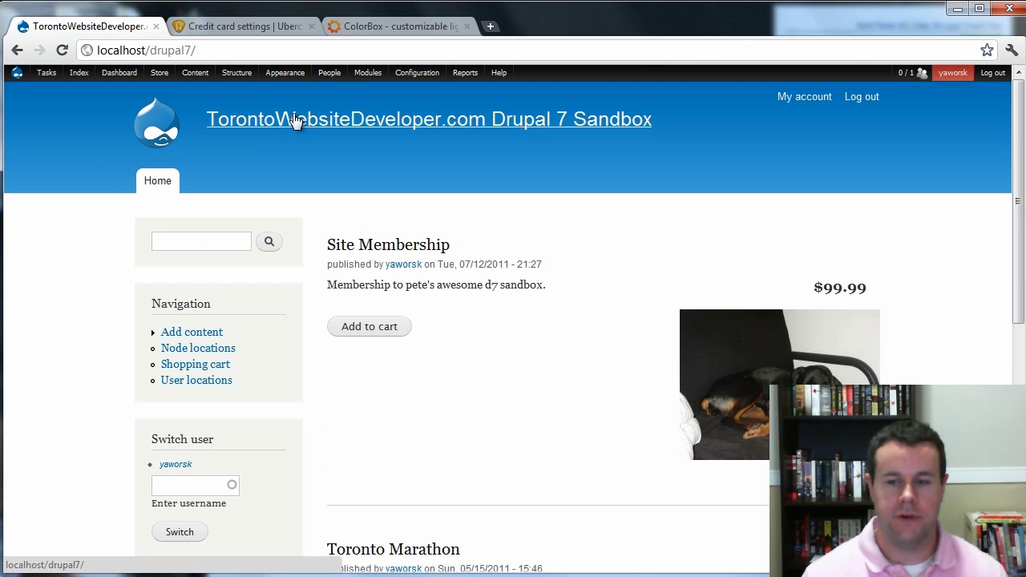
mouse_move(204, 78)
mouse_move(159, 73)
mouse_move(165, 120)
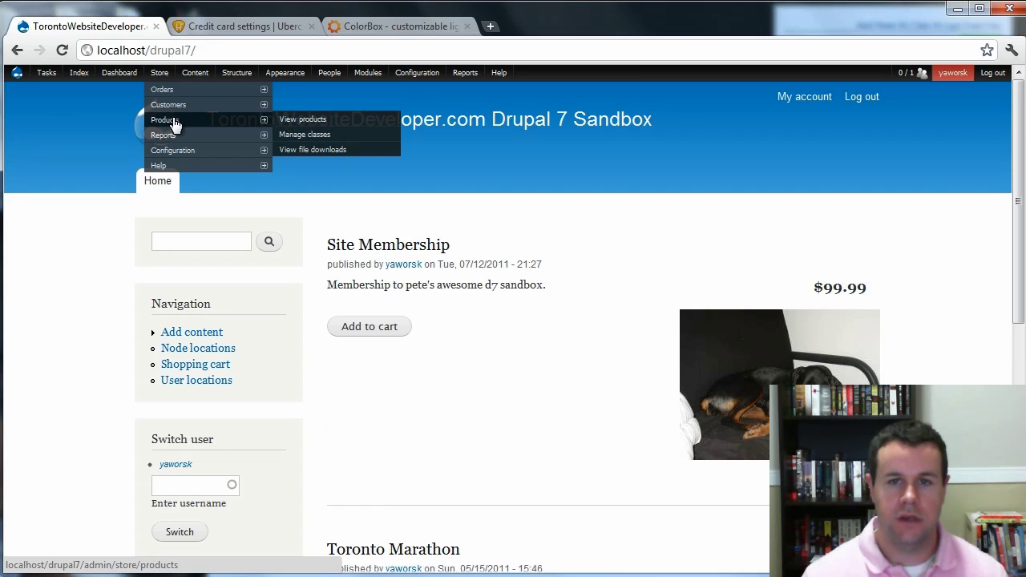
left_click(303, 125)
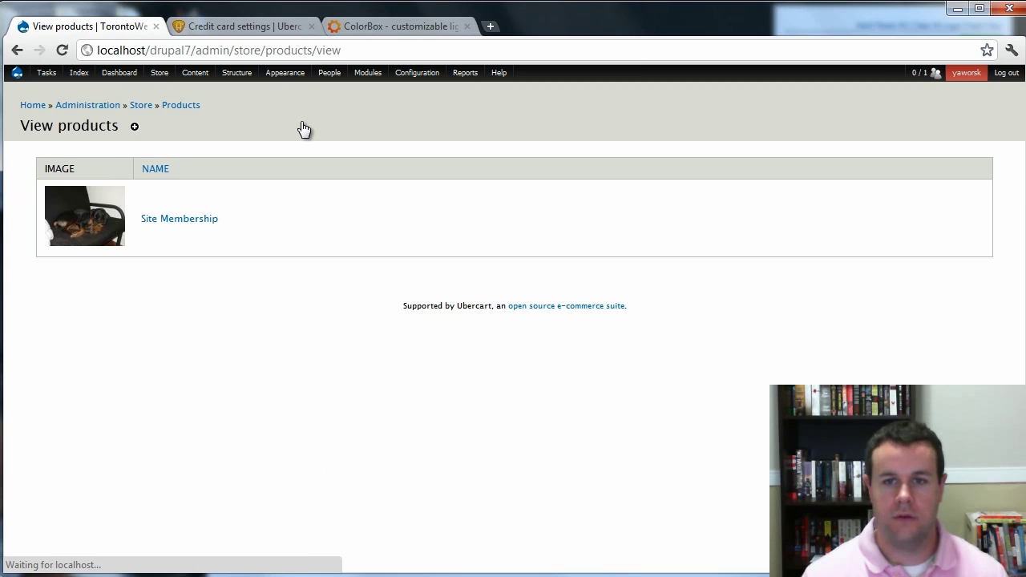
left_click(110, 227)
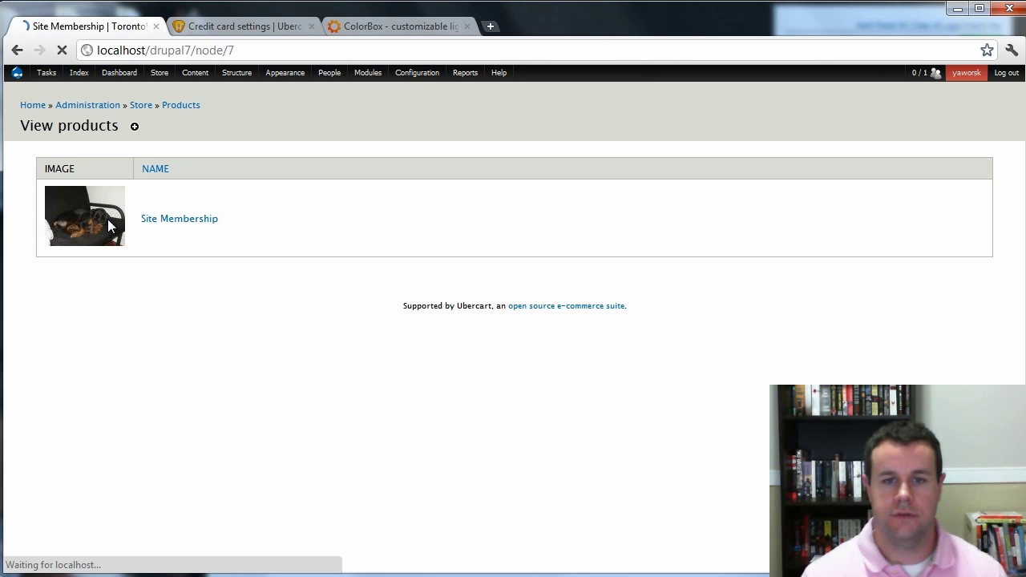
Enlarge the product photo in the Colorbox lightbox, then close it with Esc.
scroll(403, 346, "down", 2)
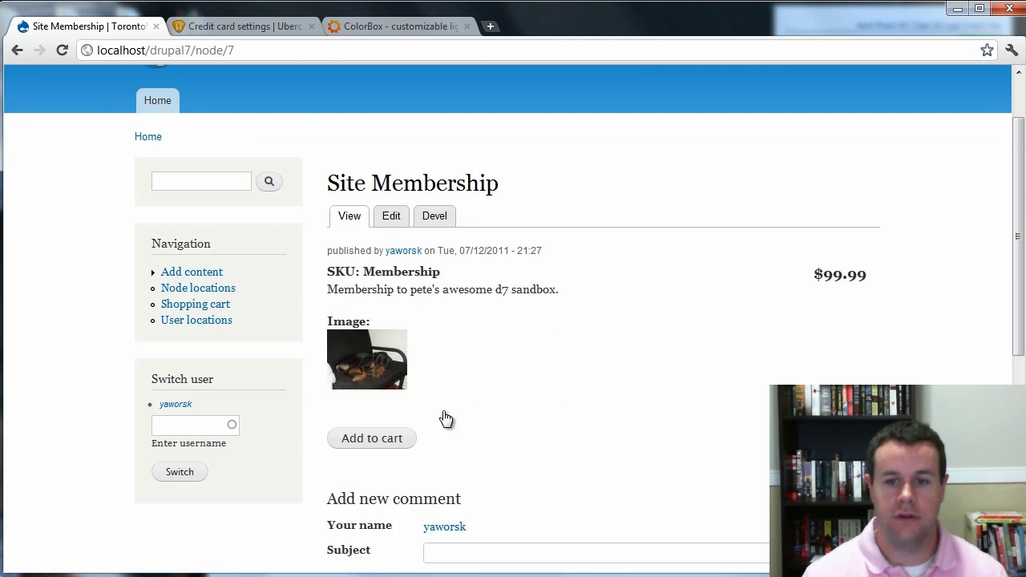
left_click(376, 363)
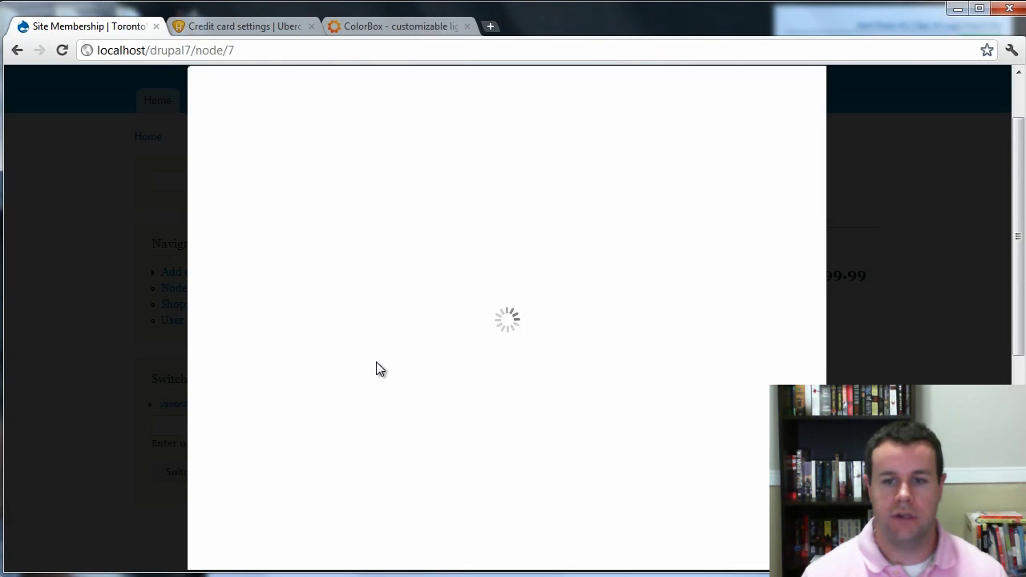
scroll(630, 459, "up", 2)
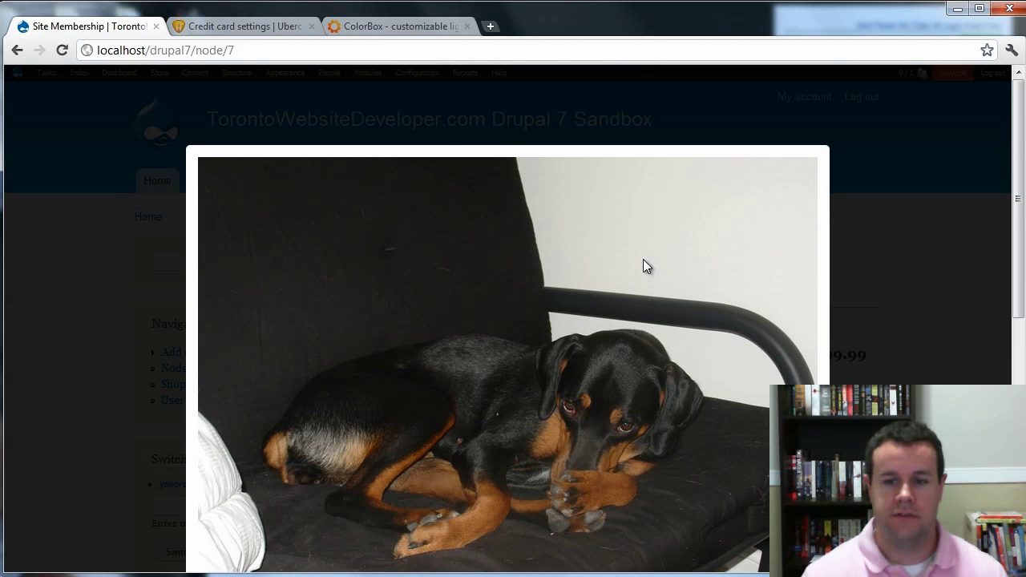
scroll(509, 136, "down", 2)
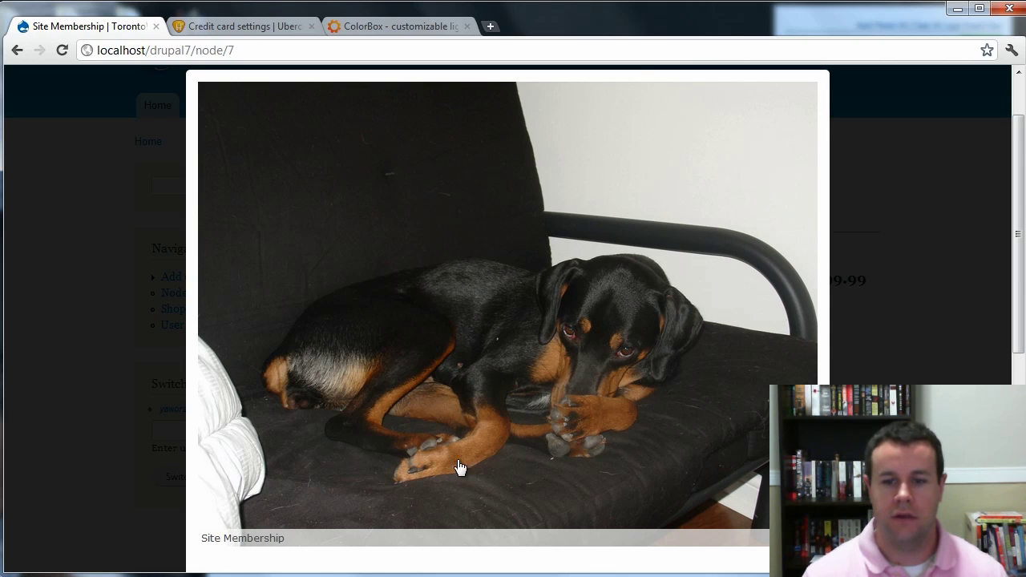
key("Escape")
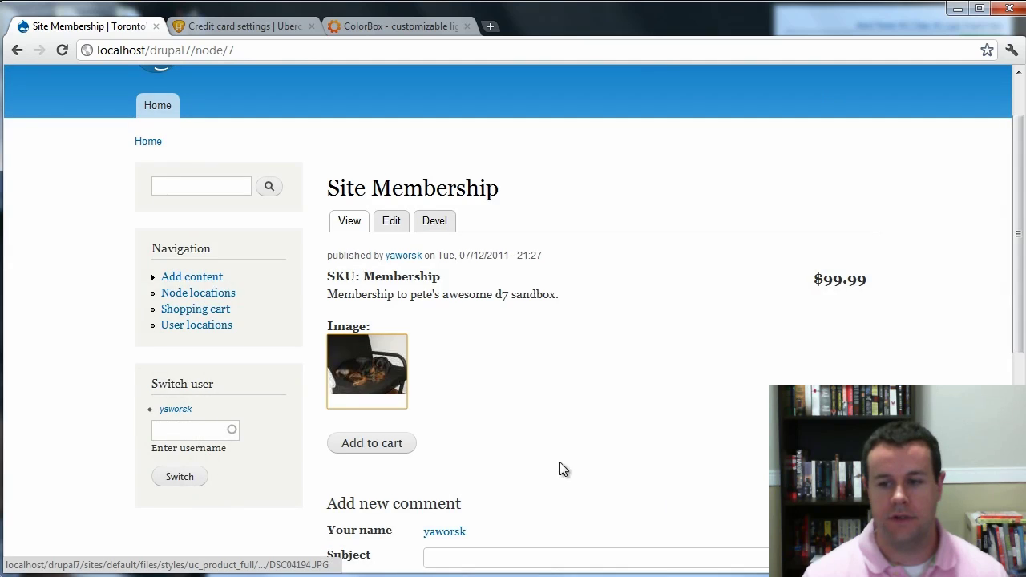
scroll(703, 391, "down", 1)
scroll(703, 390, "up", 2)
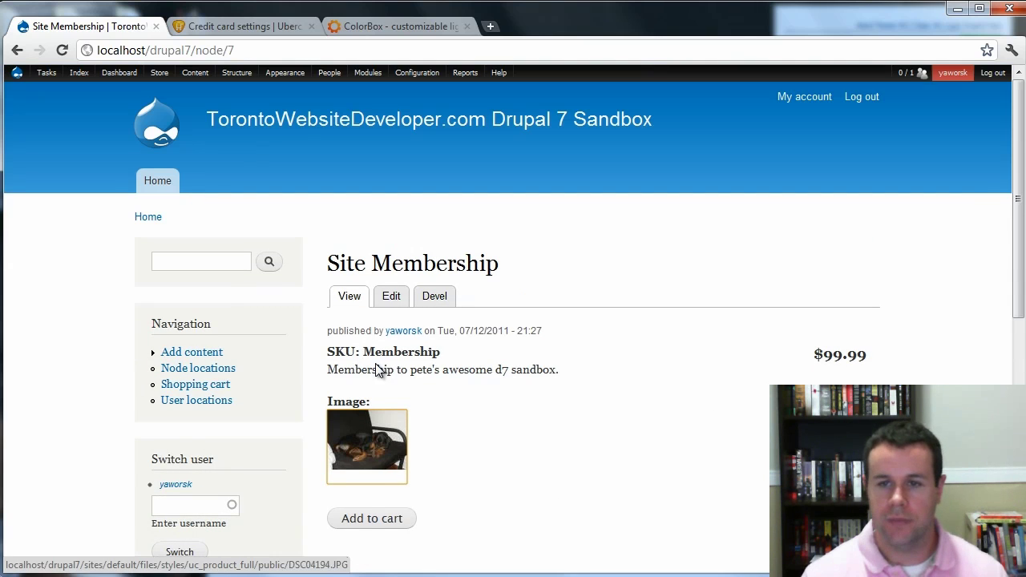
Log out, add the Site Membership to the cart, and enter the customer's e-mail address.
left_click(992, 72)
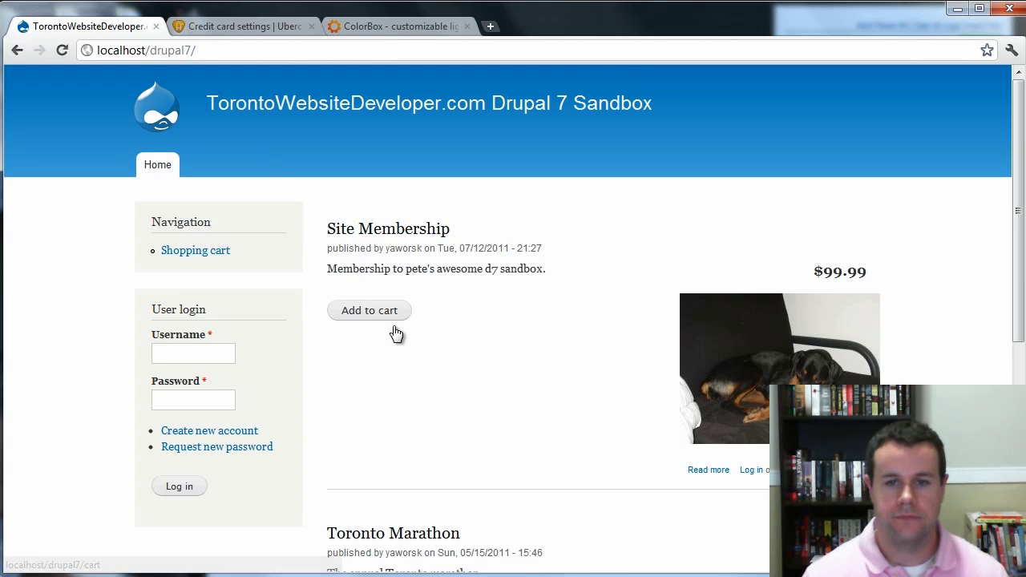
left_click(383, 313)
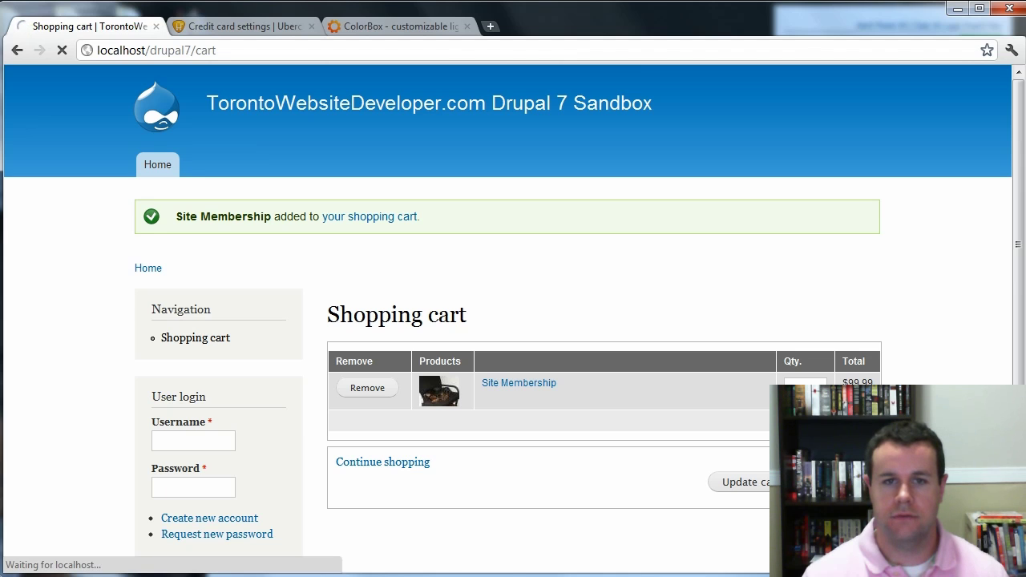
scroll(597, 437, "down", 3)
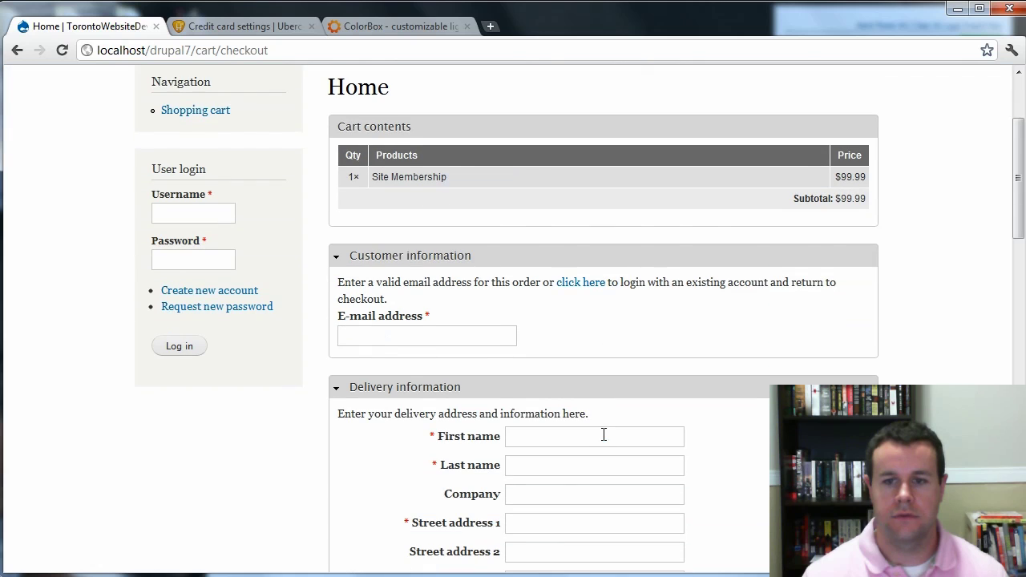
left_click(391, 338)
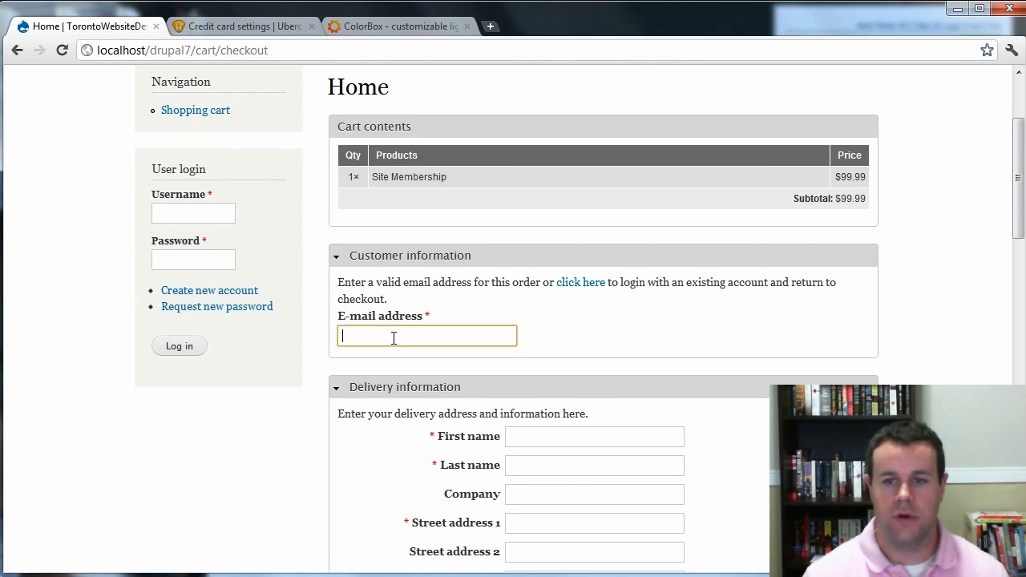
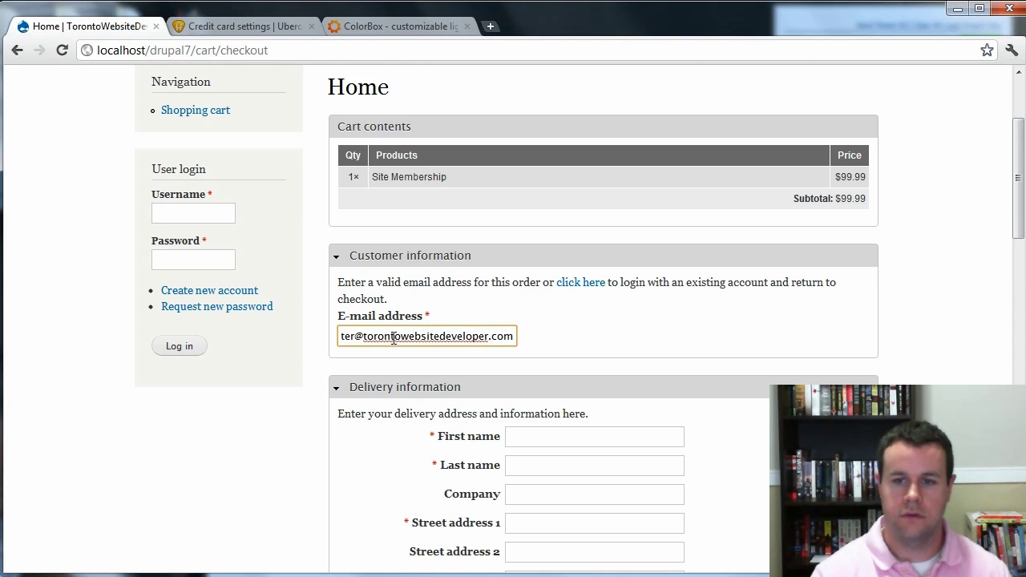
Fill in the delivery address: a last name, city Toronto, country Canada, province Ontario, a postal code.
scroll(507, 399, "down", 2)
left_click(575, 273)
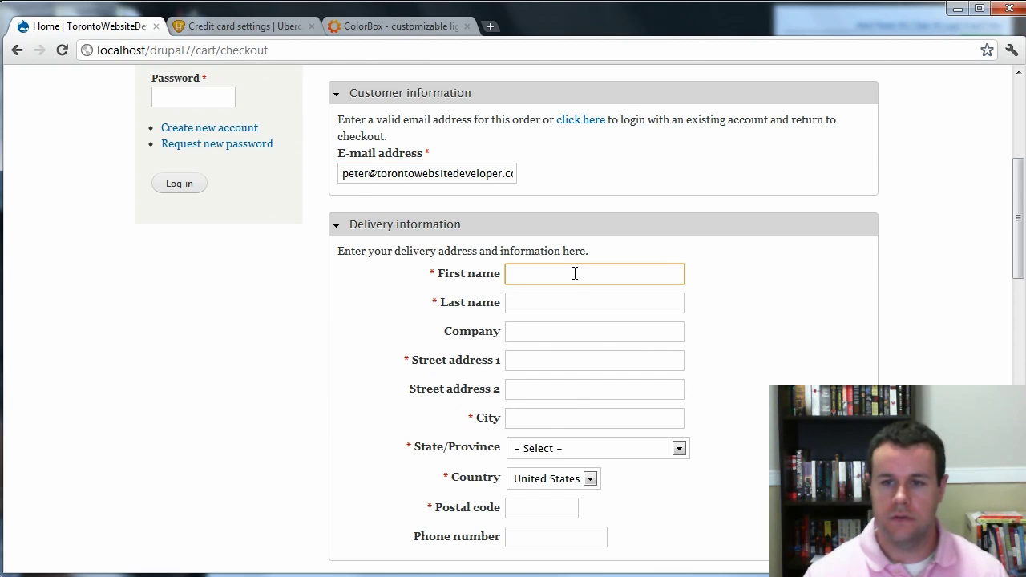
key("Tab")
type("y")
key("Tab")
key("Tab")
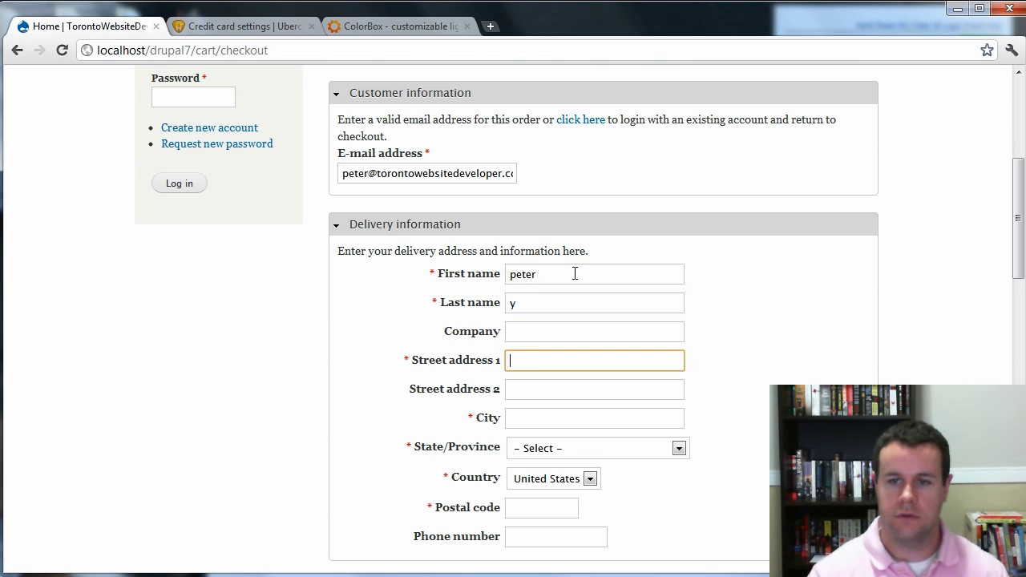
key("Tab")
key("Tab")
type("toronto")
key("Tab")
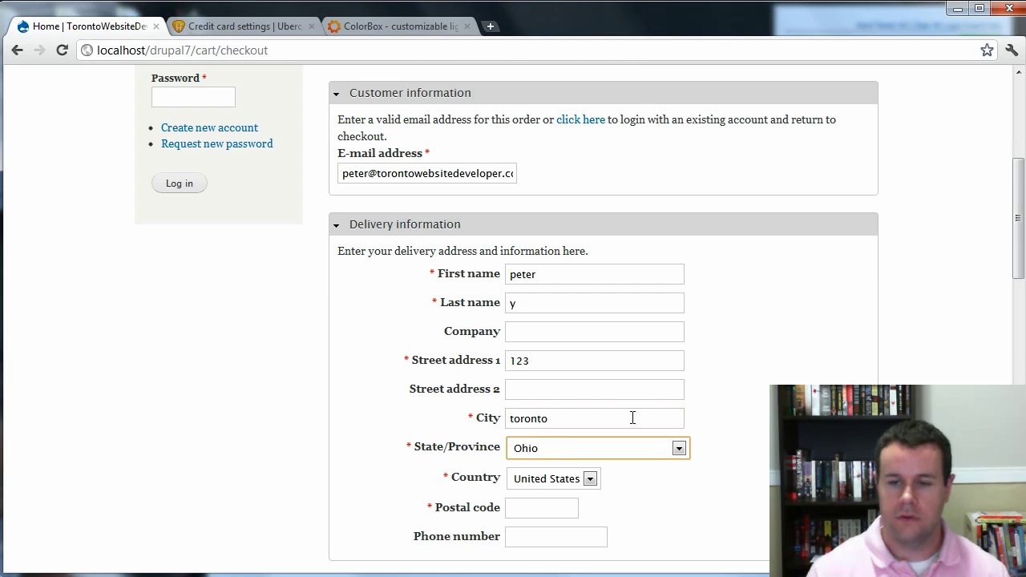
left_click(591, 479)
left_click(579, 498)
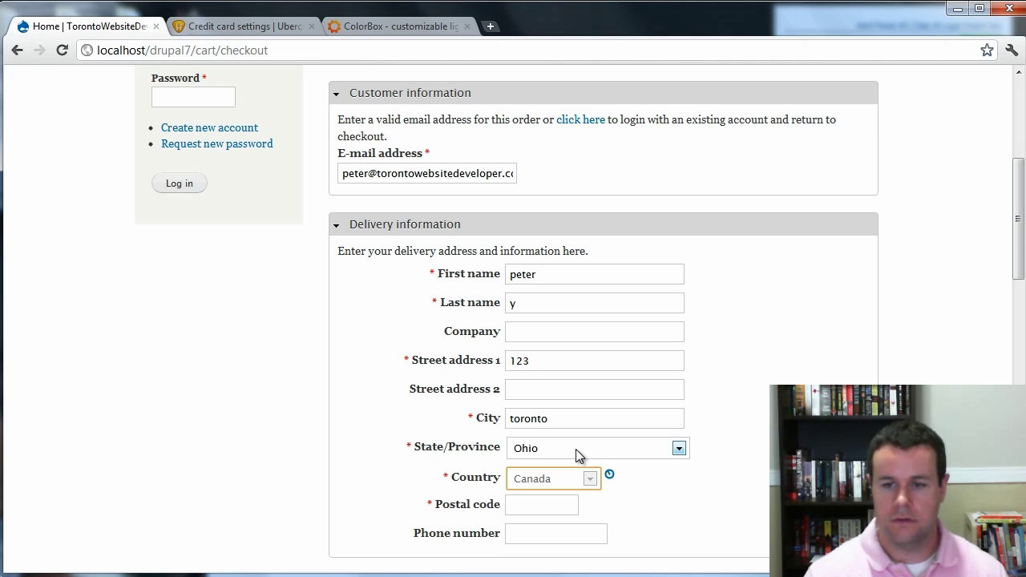
left_click(576, 450)
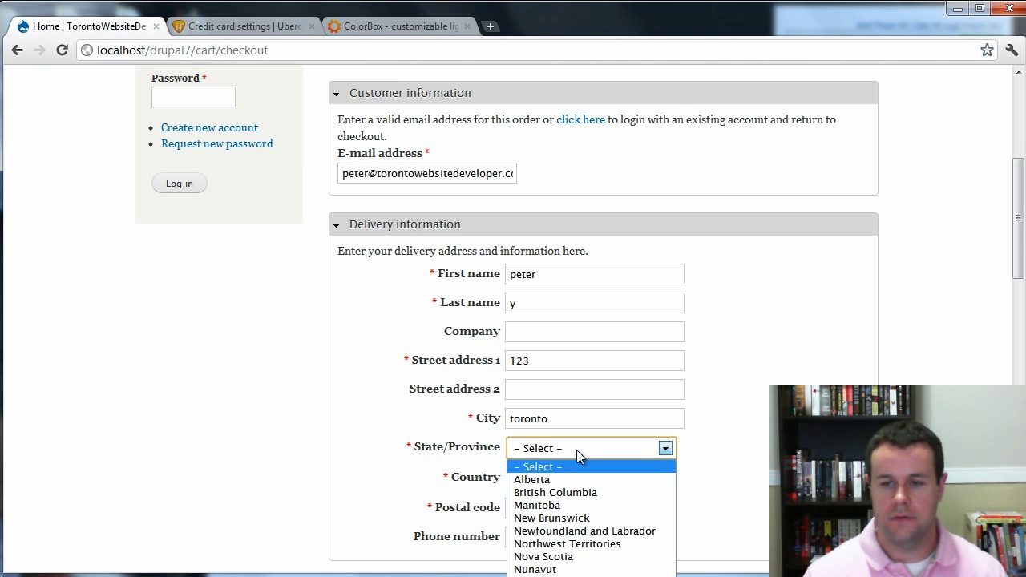
key("o")
key("Return")
left_click(570, 515)
type("l3l3l3l")
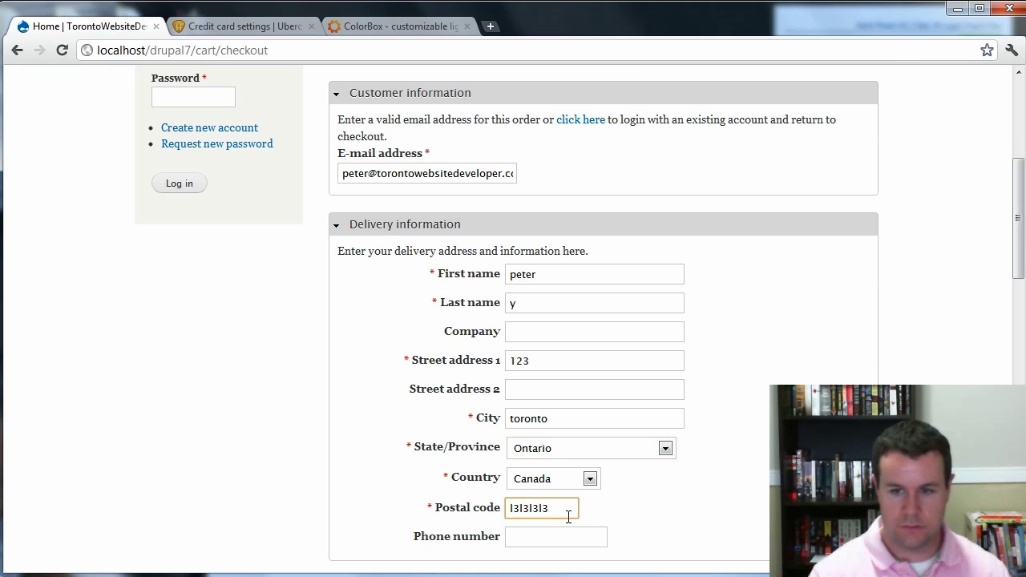
Use the delivery address for billing, enter test card details with expiry year 2012, and place the order.
scroll(713, 383, "down", 5)
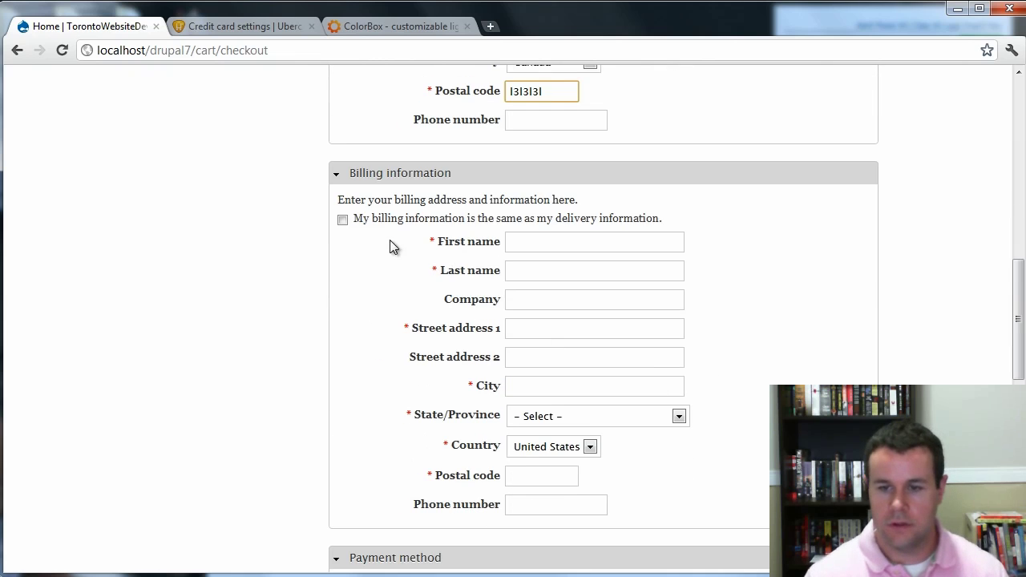
left_click(344, 220)
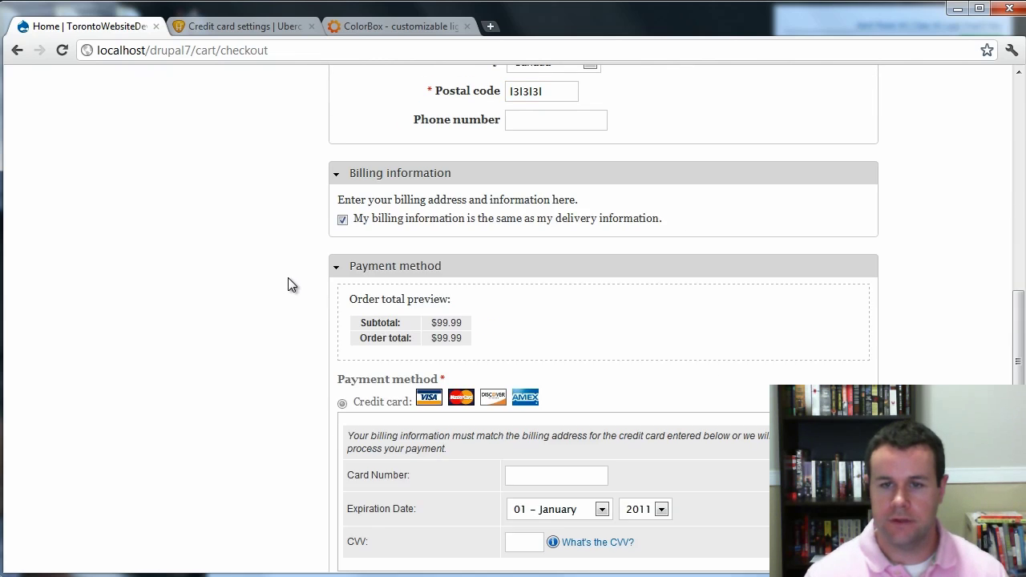
scroll(625, 361, "down", 1)
scroll(627, 361, "down", 1)
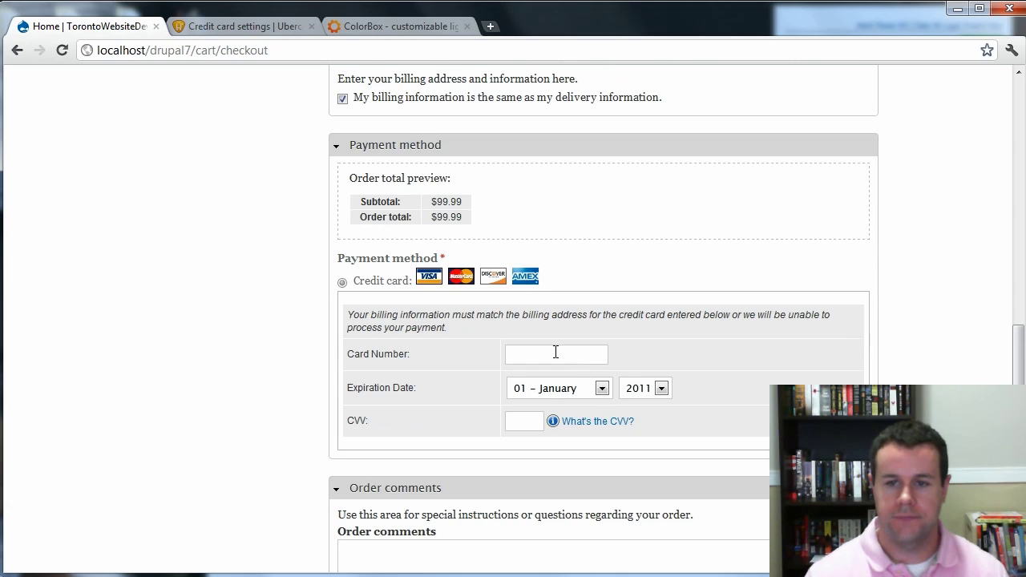
left_click(552, 356)
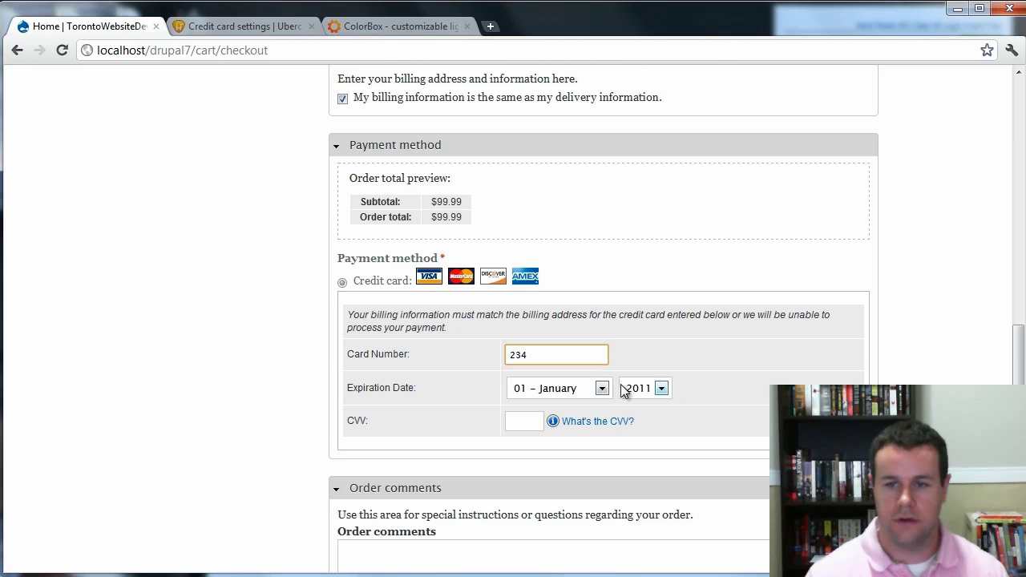
left_click(645, 388)
left_click(641, 420)
key("Tab")
type("333")
scroll(609, 427, "down", 5)
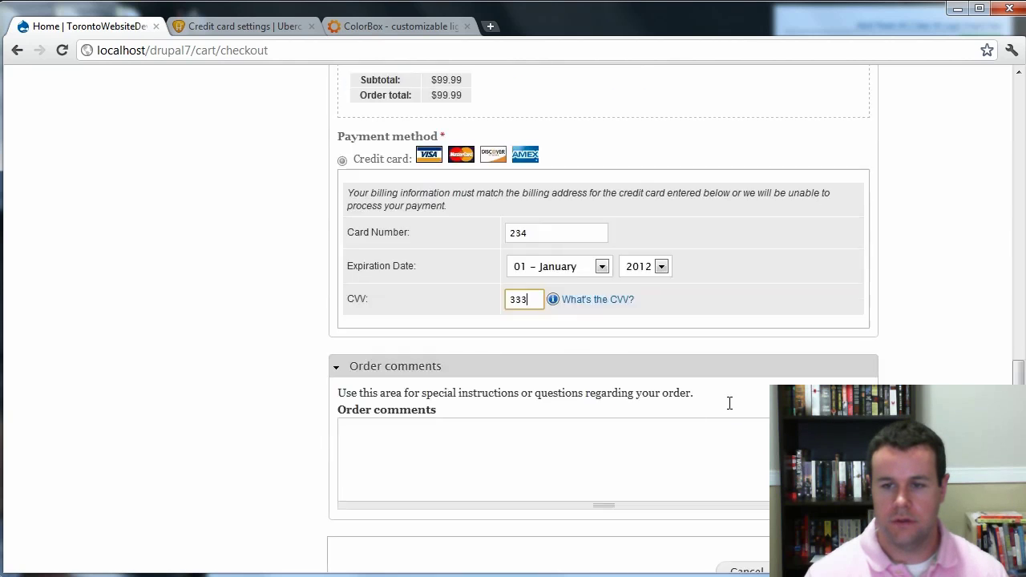
key("Return")
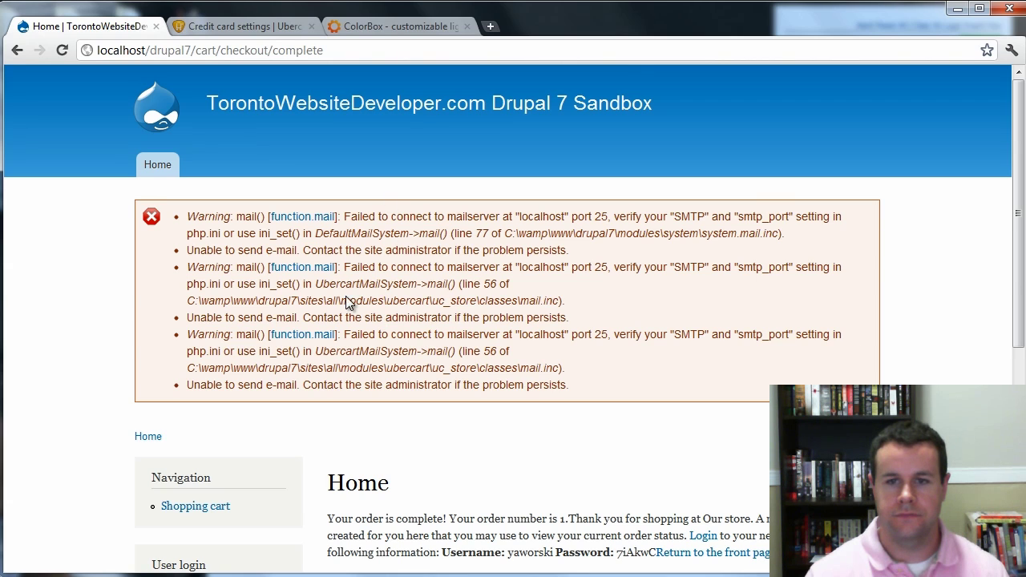
Scroll through the new account's generated login details and select the generated password.
scroll(775, 339, "down", 2)
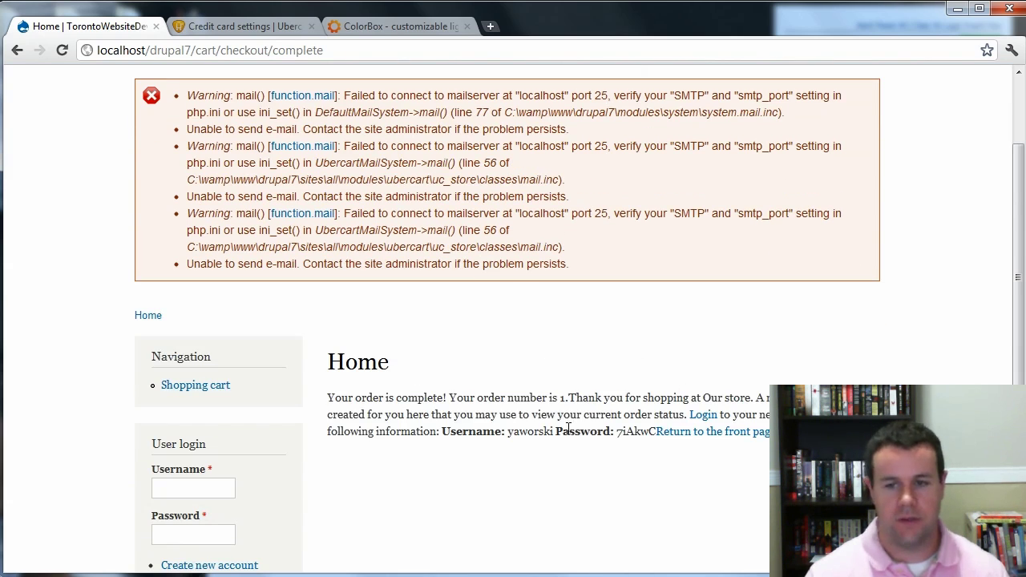
double_click(639, 433)
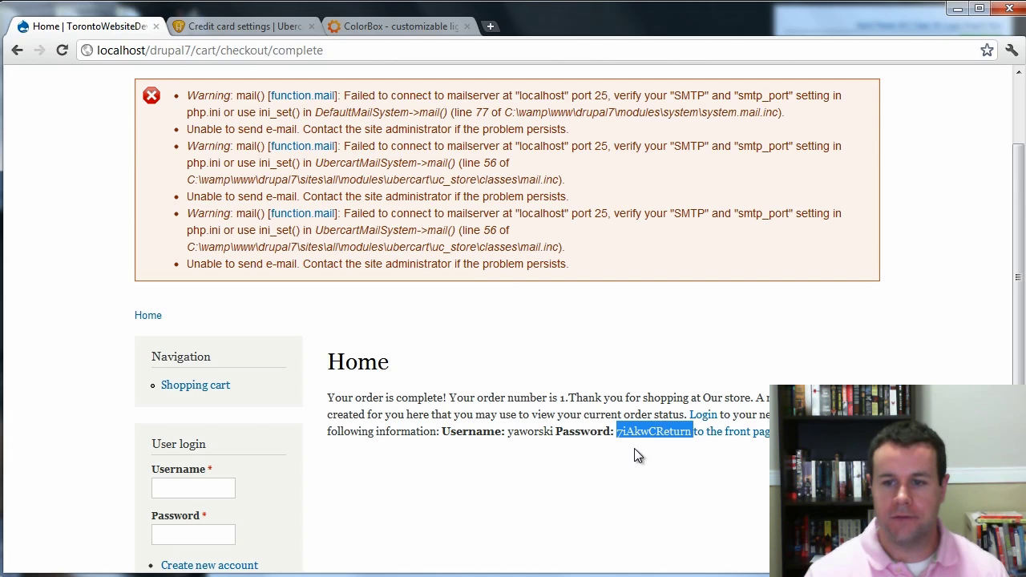
left_click(647, 433)
left_click_drag(636, 434, 618, 435)
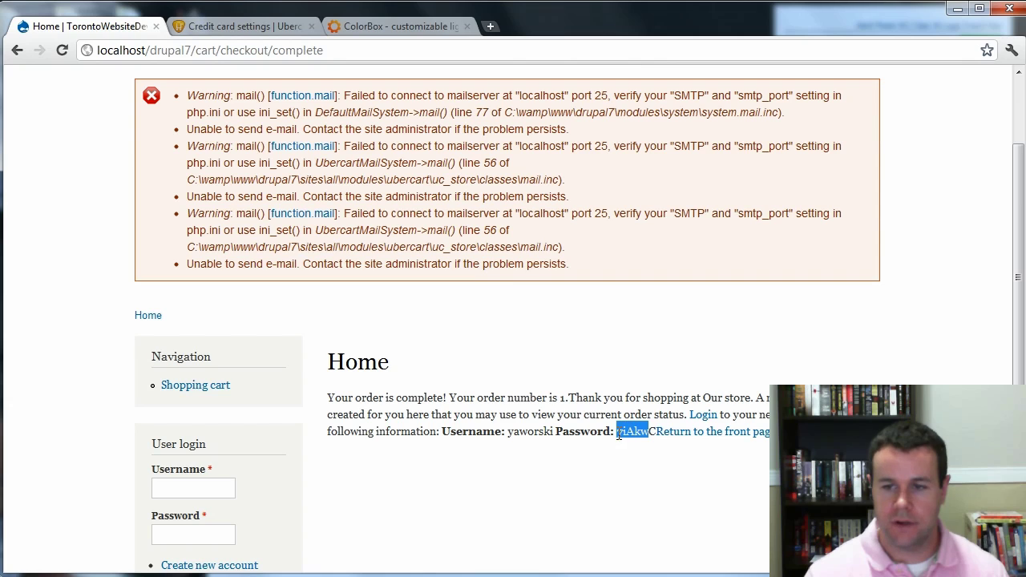
left_click(617, 462)
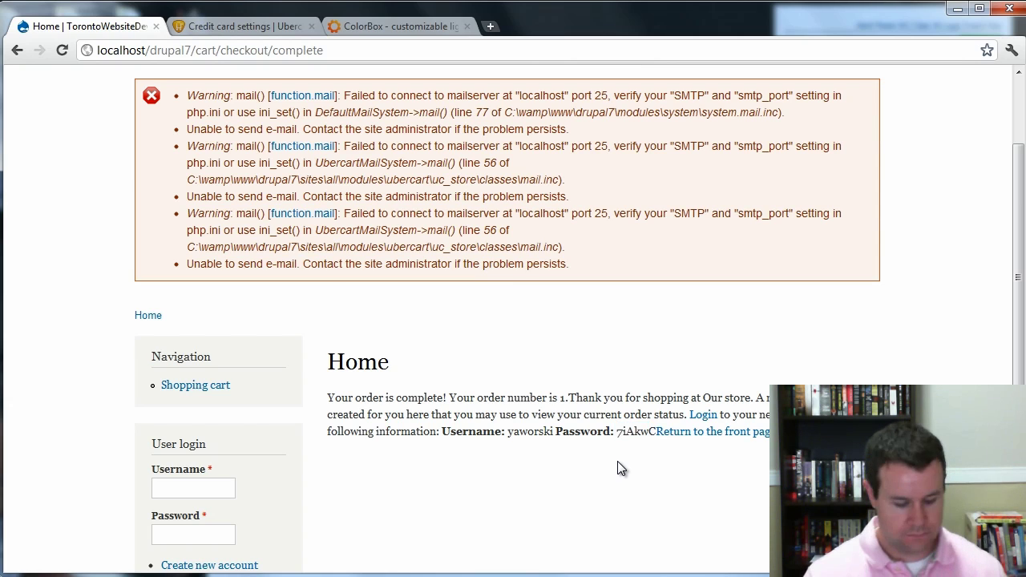
scroll(517, 478, "down", 2)
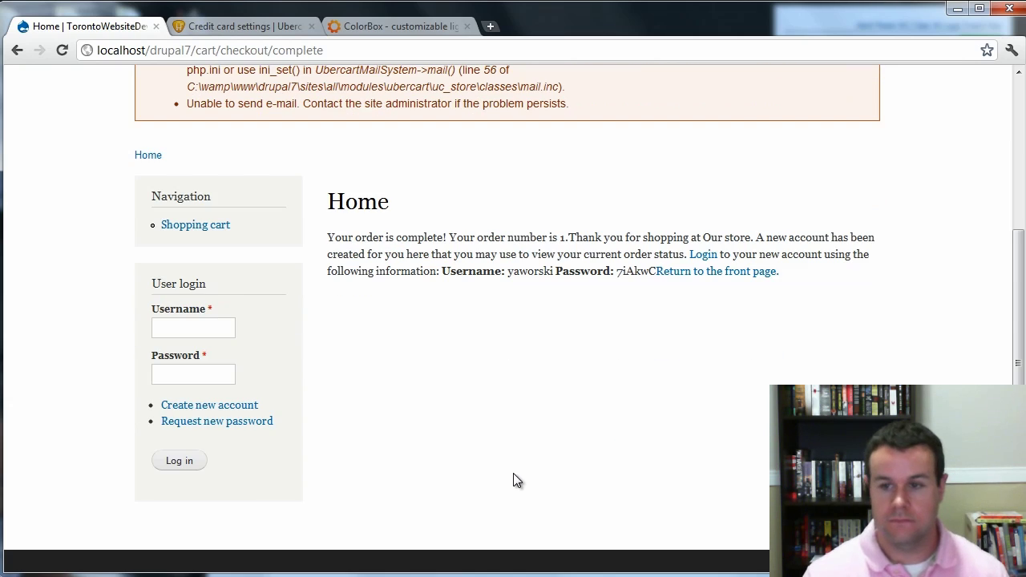
Log in with the new buyer account's username and generated password.
left_click(703, 255)
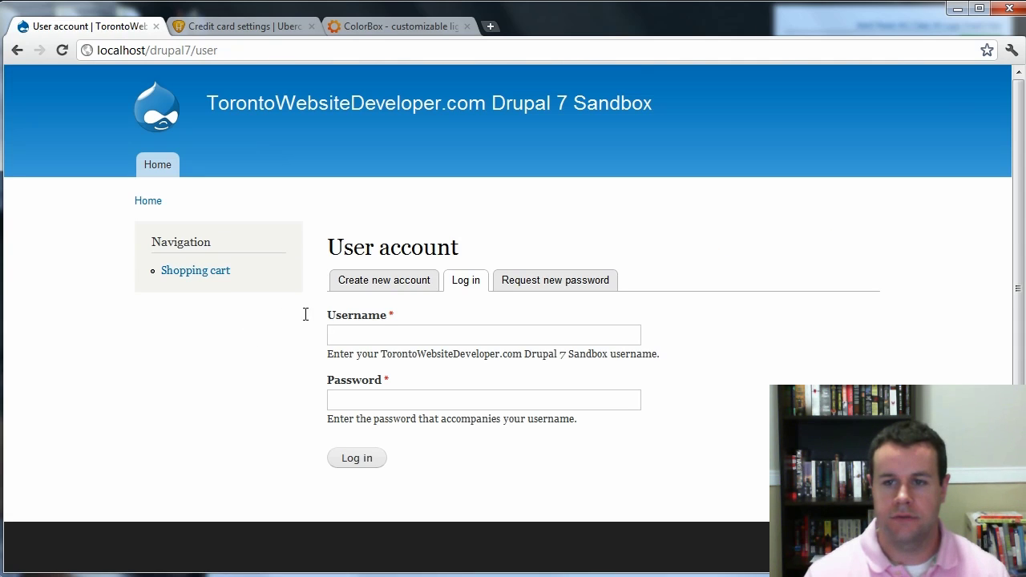
left_click(383, 328)
type("yaworsk")
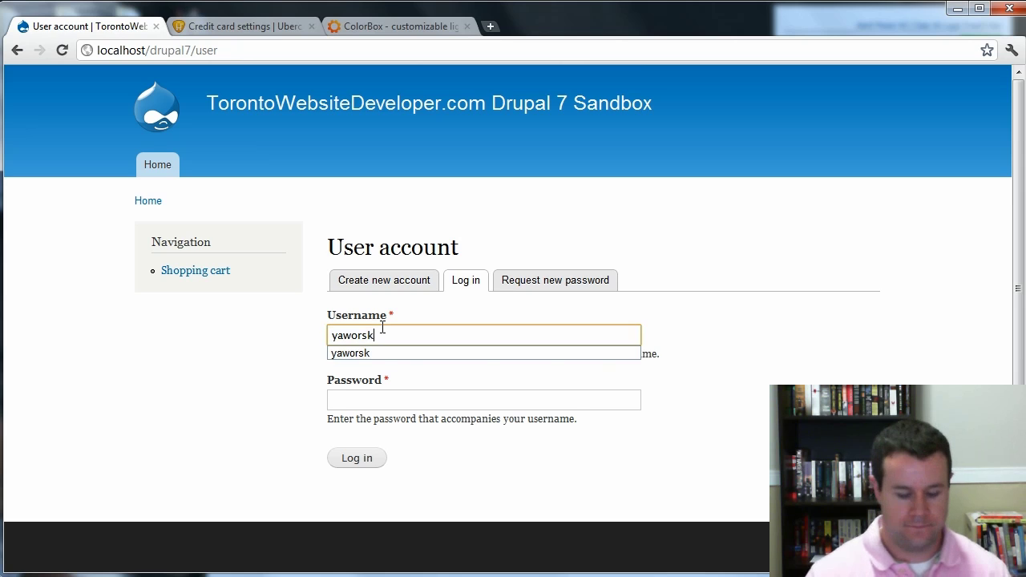
key("Tab")
key("shift+Tab")
key("End")
type("i")
key("Tab")
type("*****")
left_click(364, 458)
Check the buyer's orders show order 1 at $99.99 Pending, then log out and switch to admin.
left_click(416, 394)
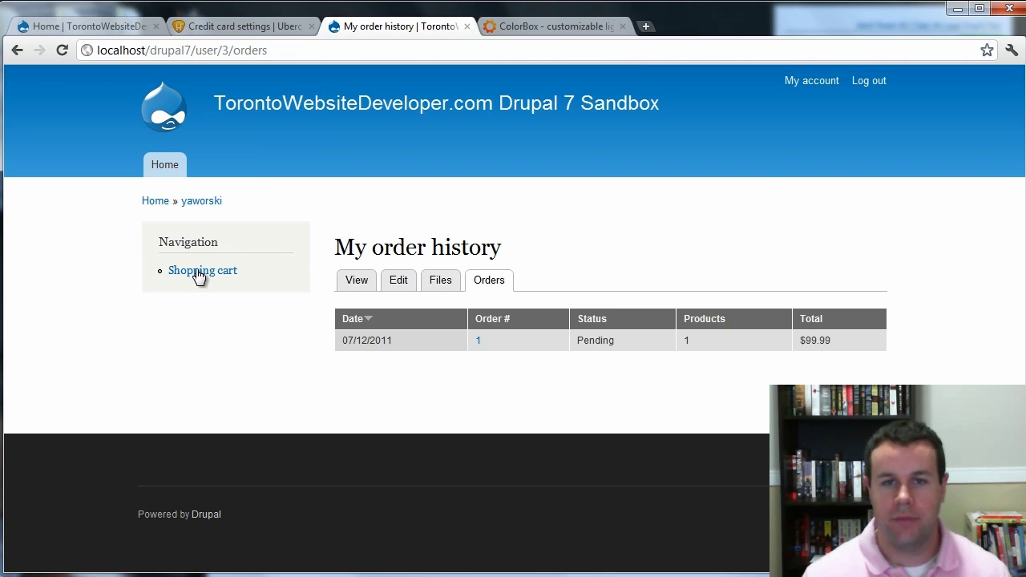
left_click(161, 202)
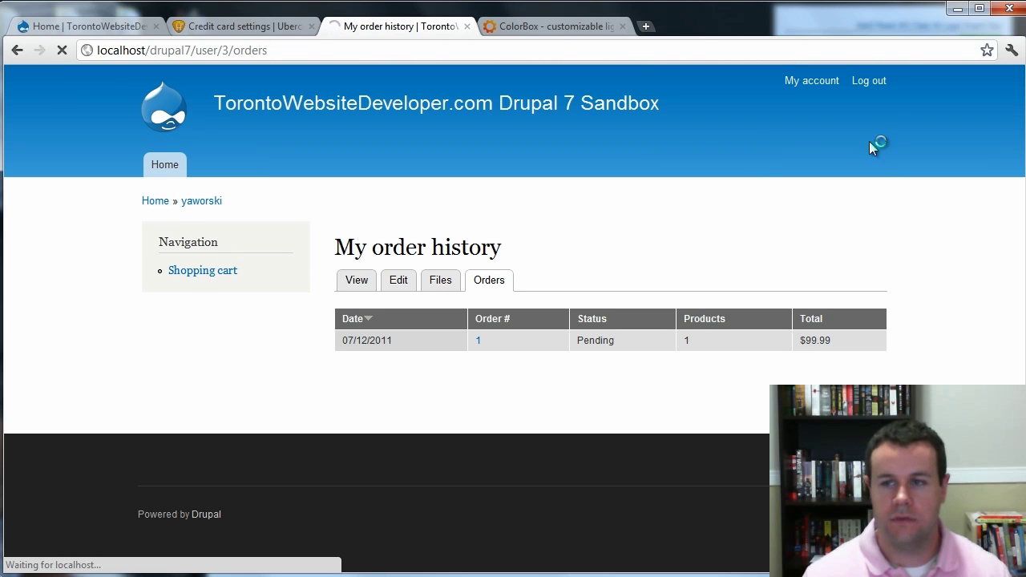
left_click(176, 301)
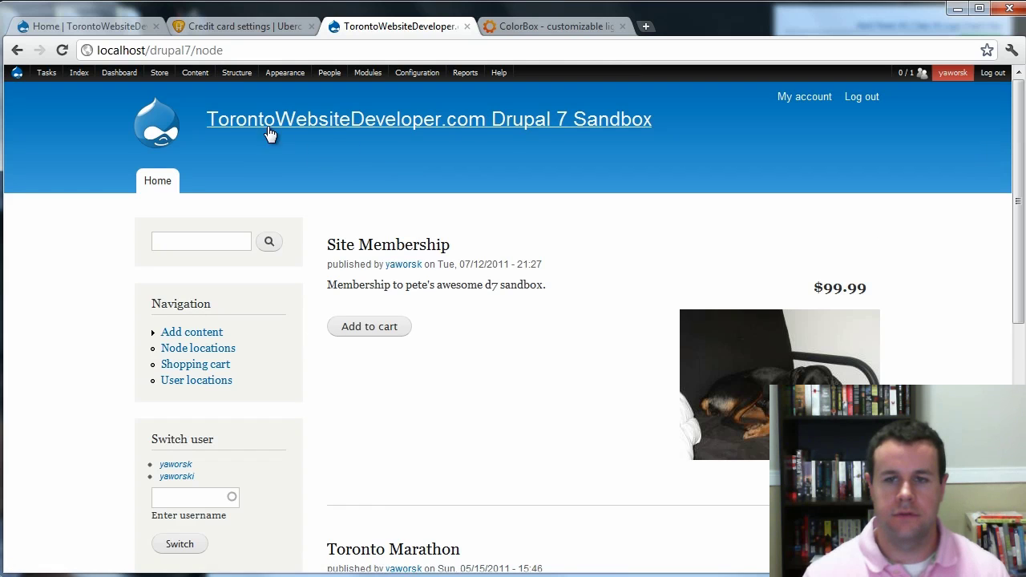
Open order 1 from the Store > Orders list in the admin toolbar.
mouse_move(173, 92)
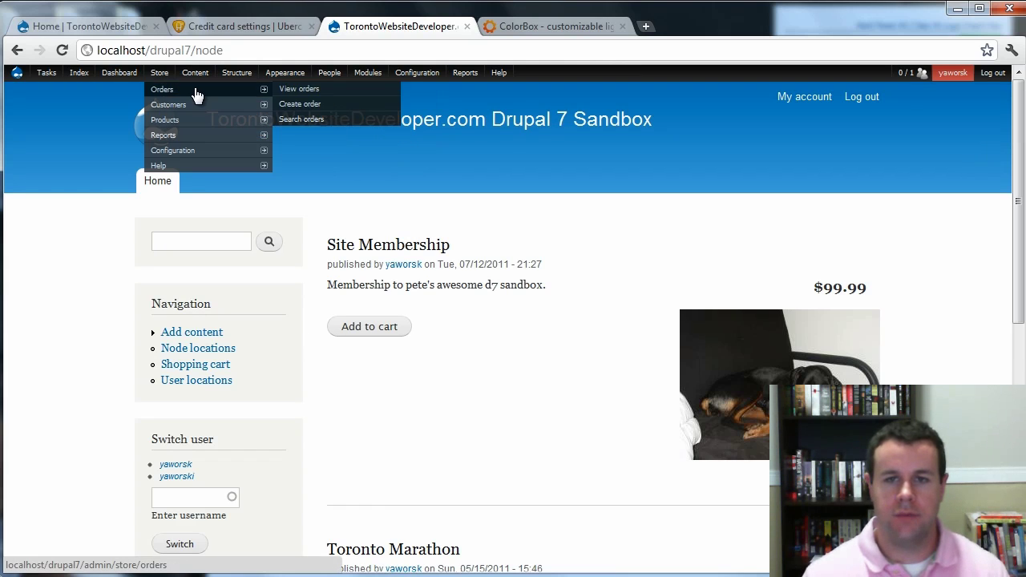
left_click(297, 97)
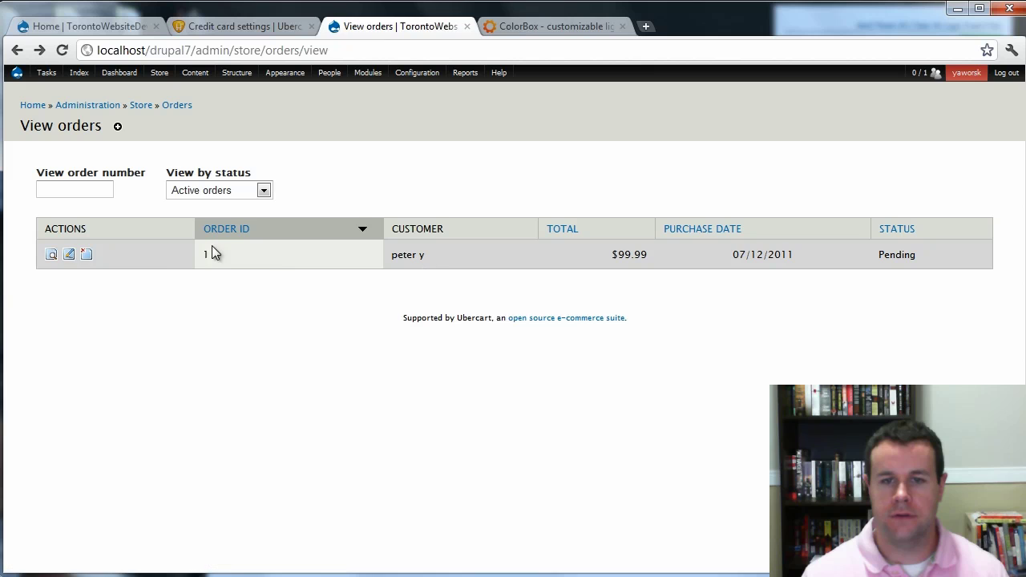
left_click(51, 257)
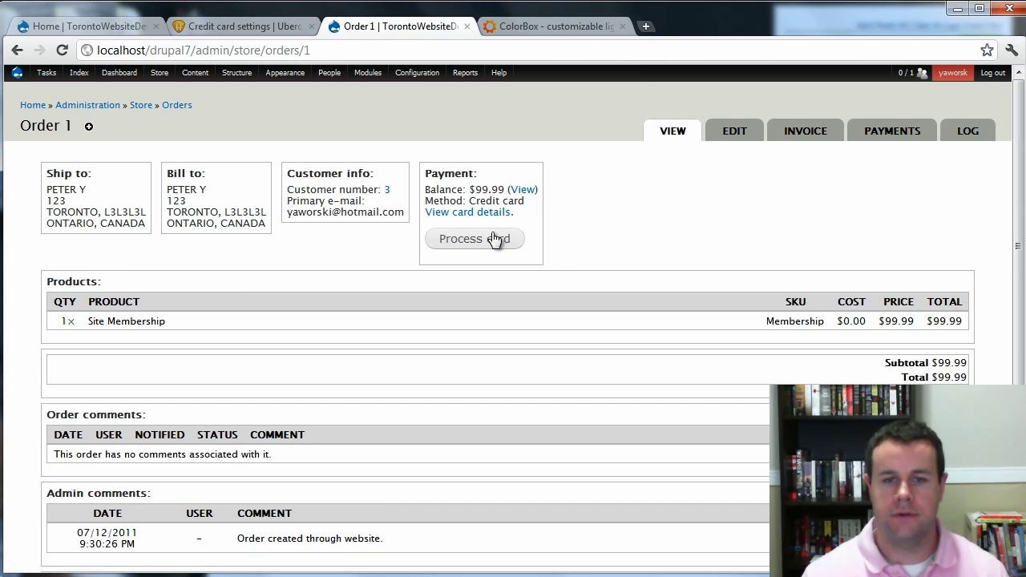
Process the card and charge the $99.99 payment for order 1.
left_click(494, 240)
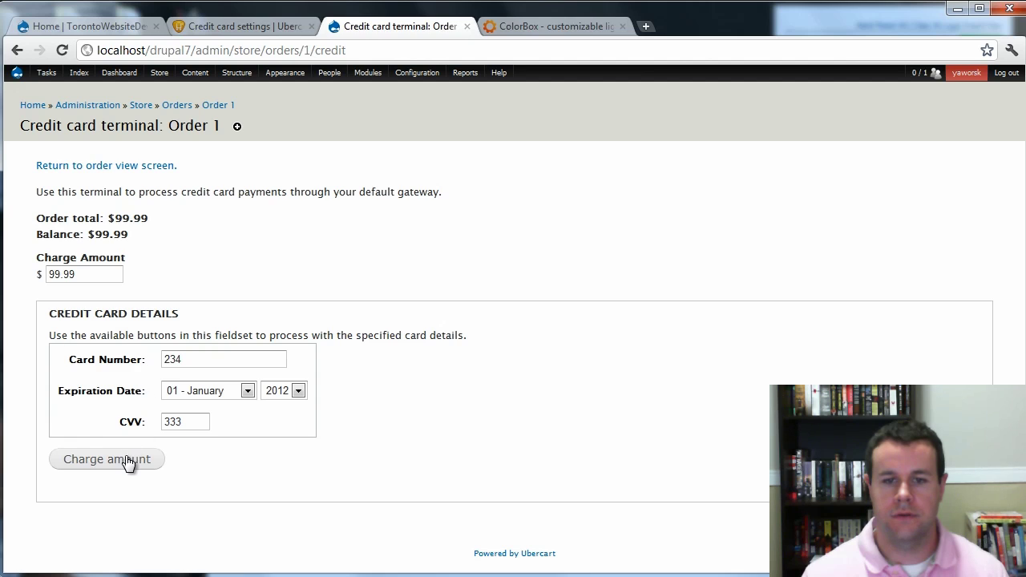
left_click(128, 462)
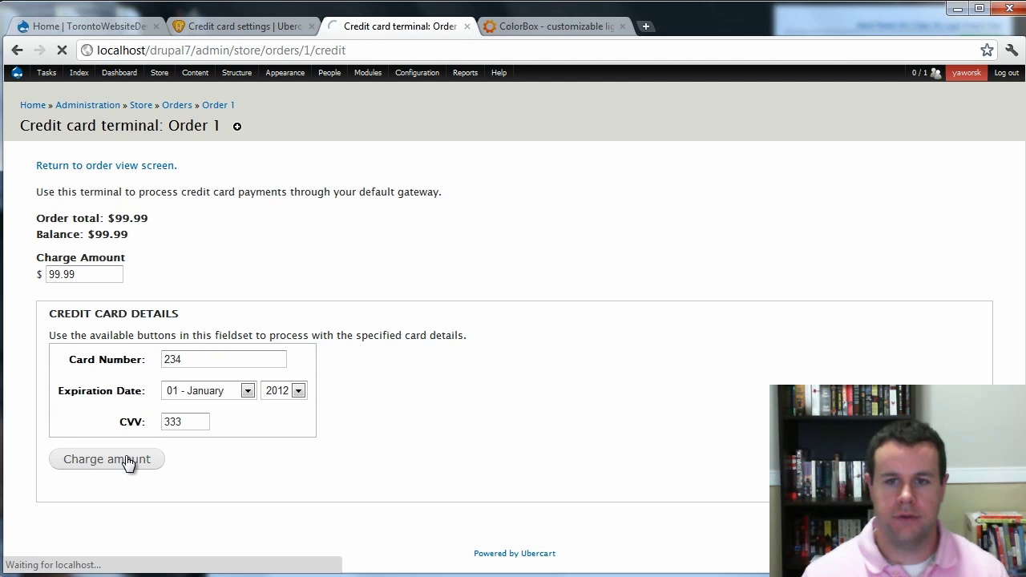
scroll(597, 303, "down", 3)
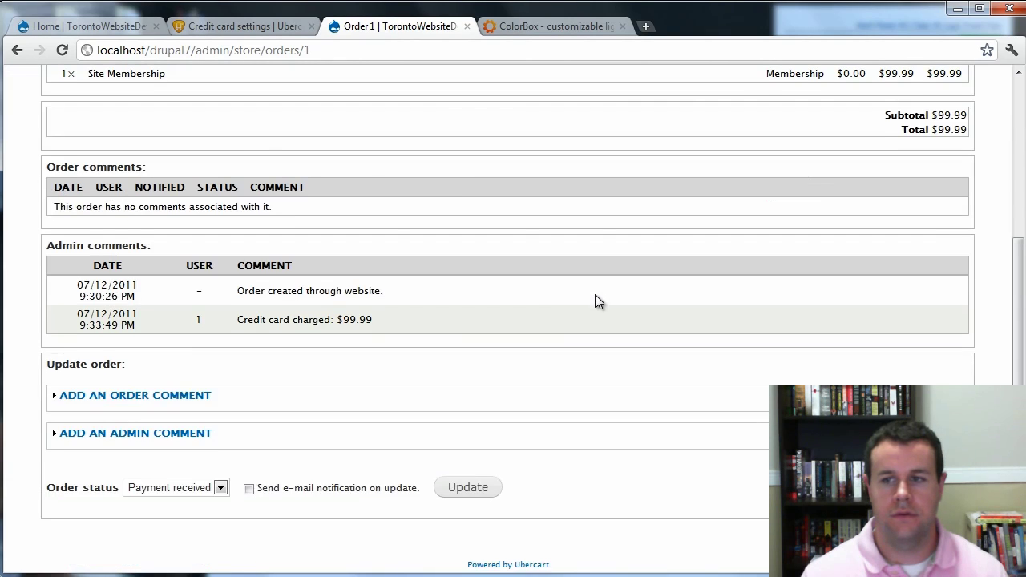
Update order 1's status to Completed and check the comment granting the Site Member role.
left_click(220, 488)
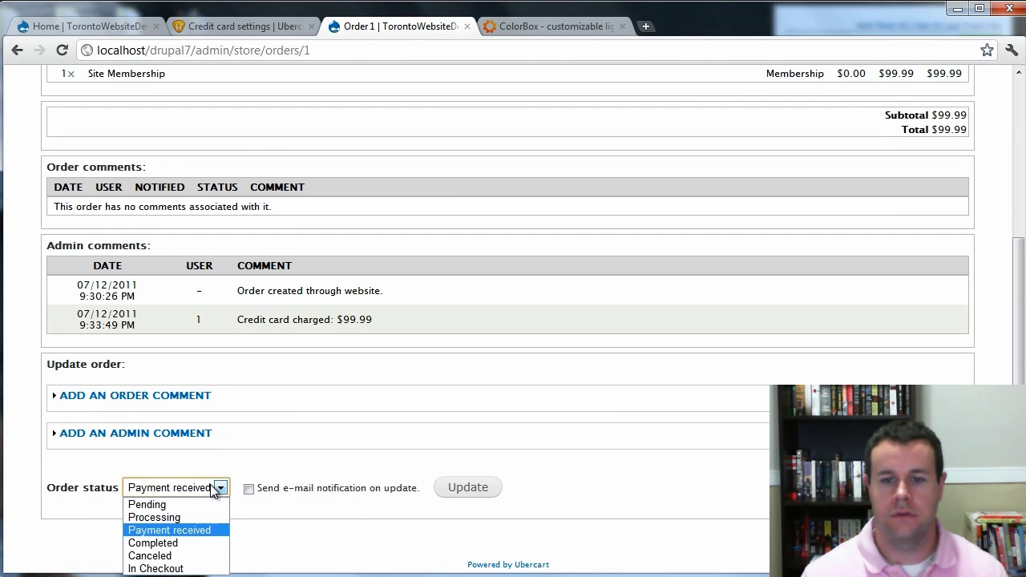
left_click(186, 544)
left_click(465, 494)
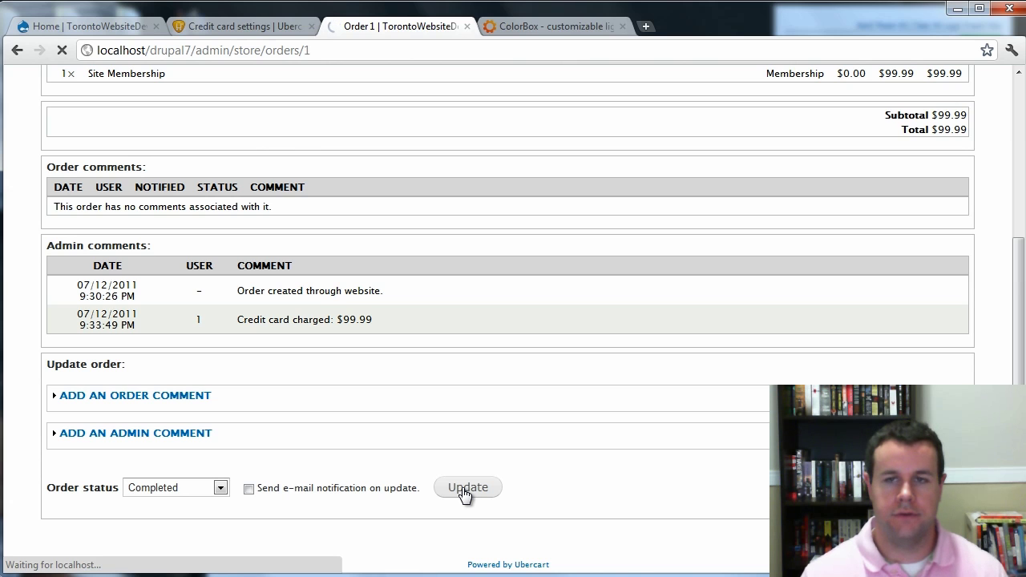
scroll(612, 314, "down", 6)
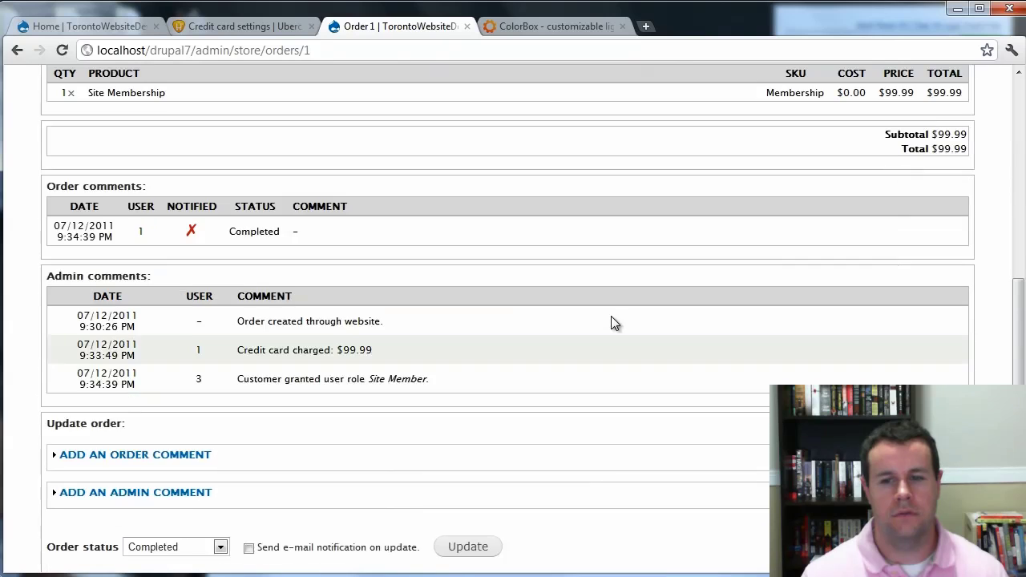
left_click_drag(190, 323, 229, 328)
left_click(395, 330)
left_click(296, 318)
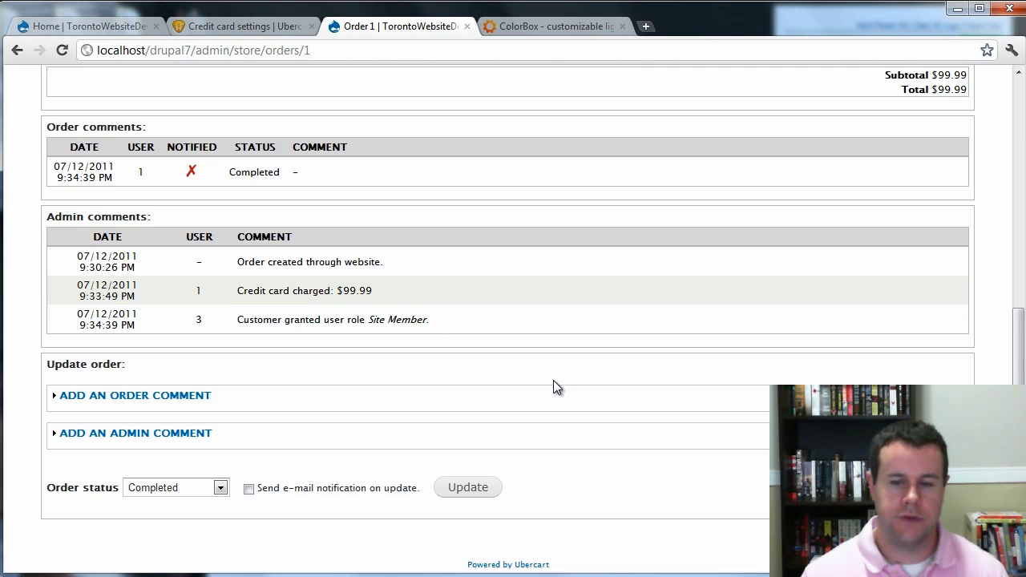
Open People > List and check the new buyer account shows the Site Member role.
scroll(320, 385, "up", 5)
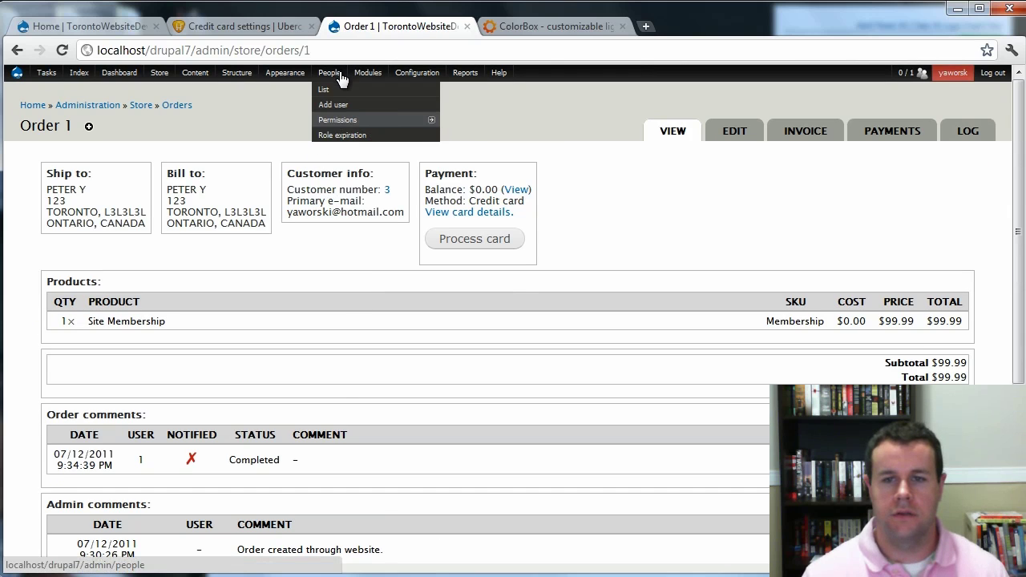
left_click(335, 89)
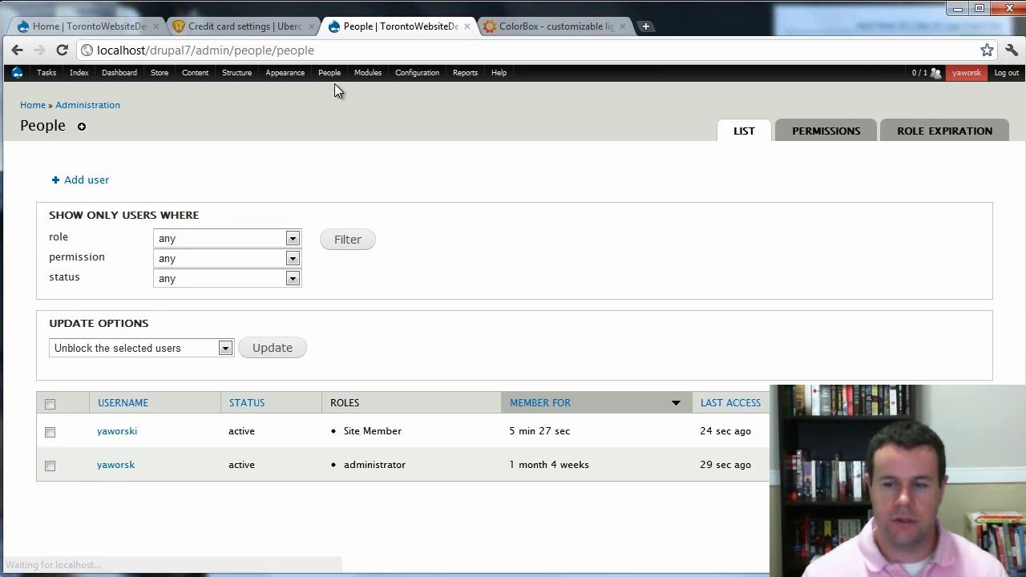
left_click_drag(390, 431, 318, 435)
left_click(372, 431)
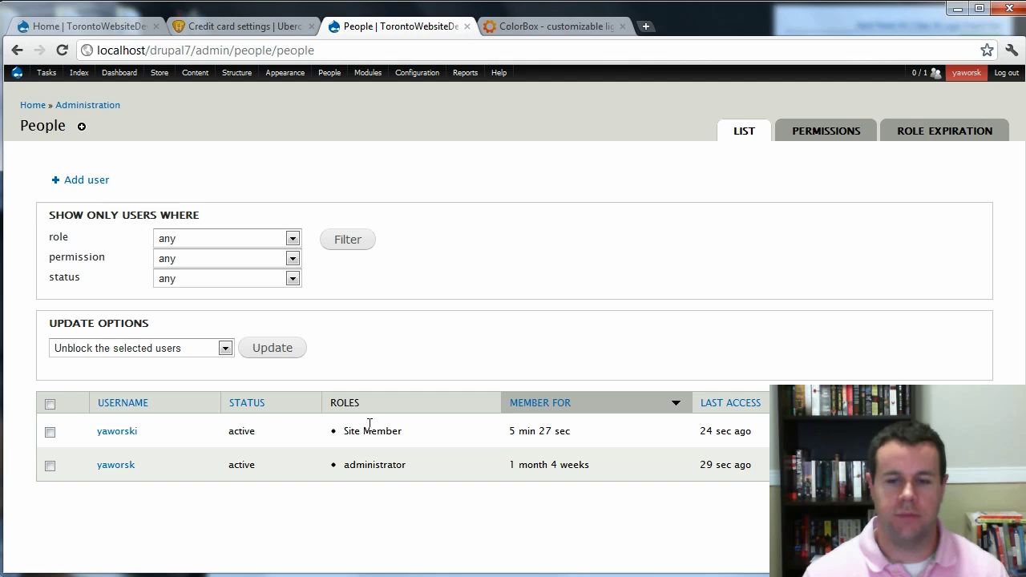